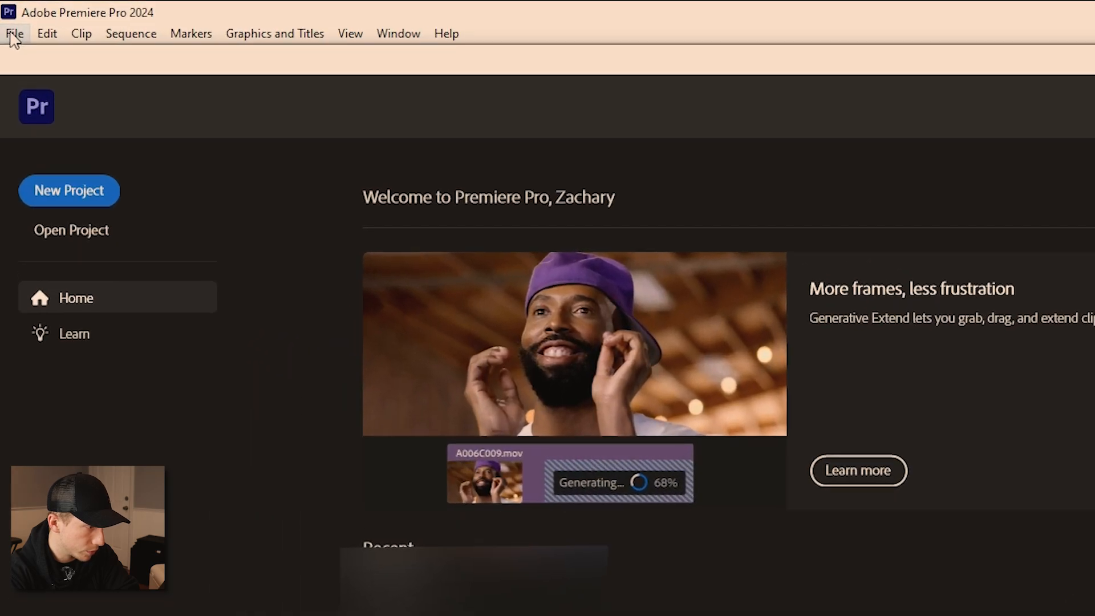
# Start a new project and name it "editing 101".
pyautogui.click(9, 19)
pyautogui.moveTo(118, 73)
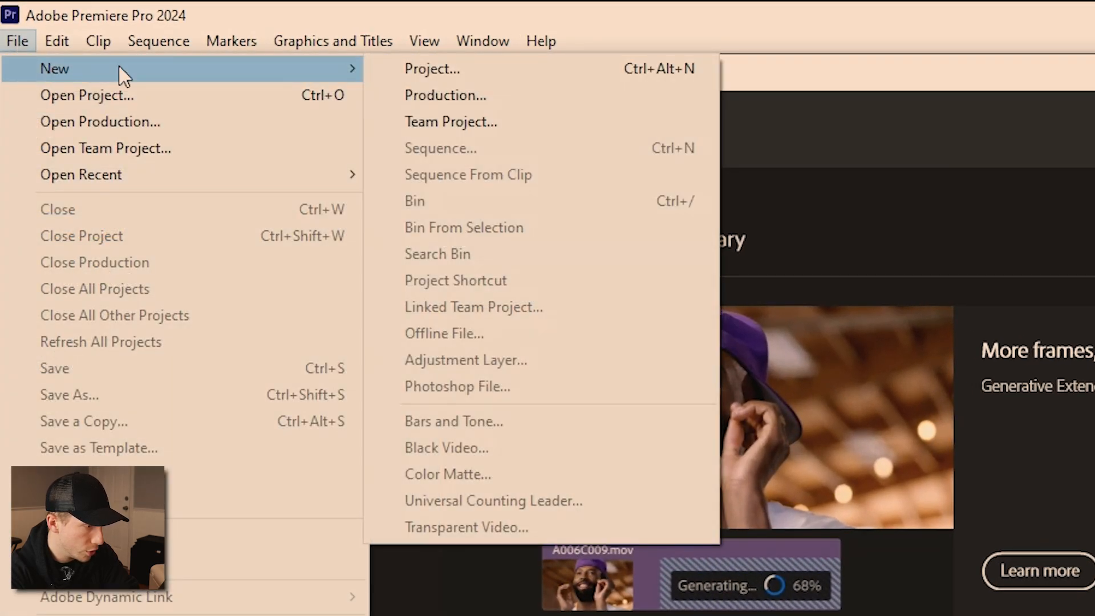
pyautogui.click(477, 70)
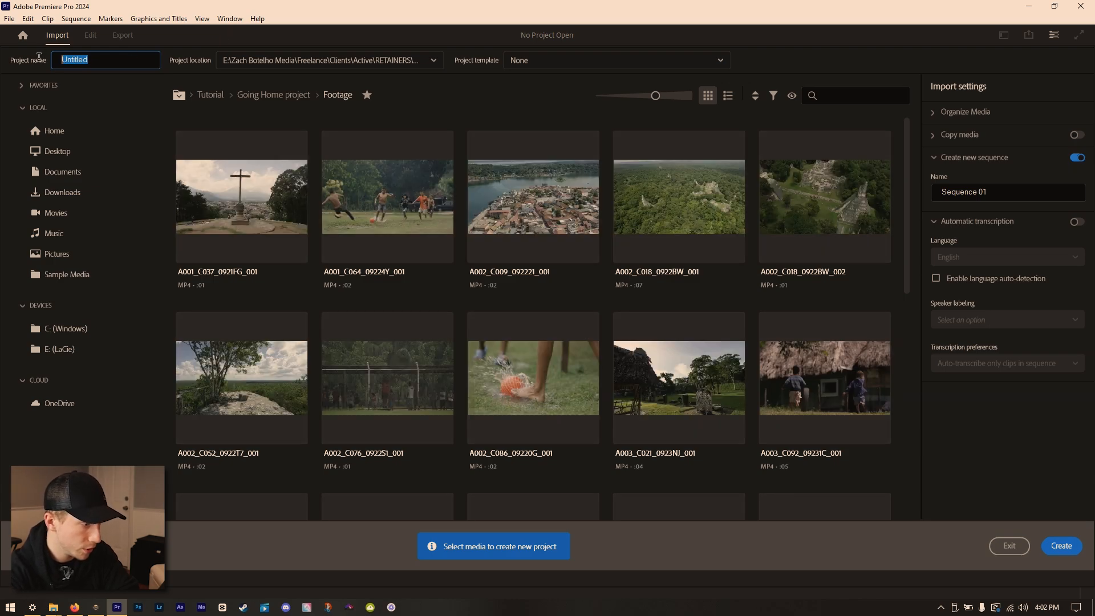
pyautogui.write('editing 101')
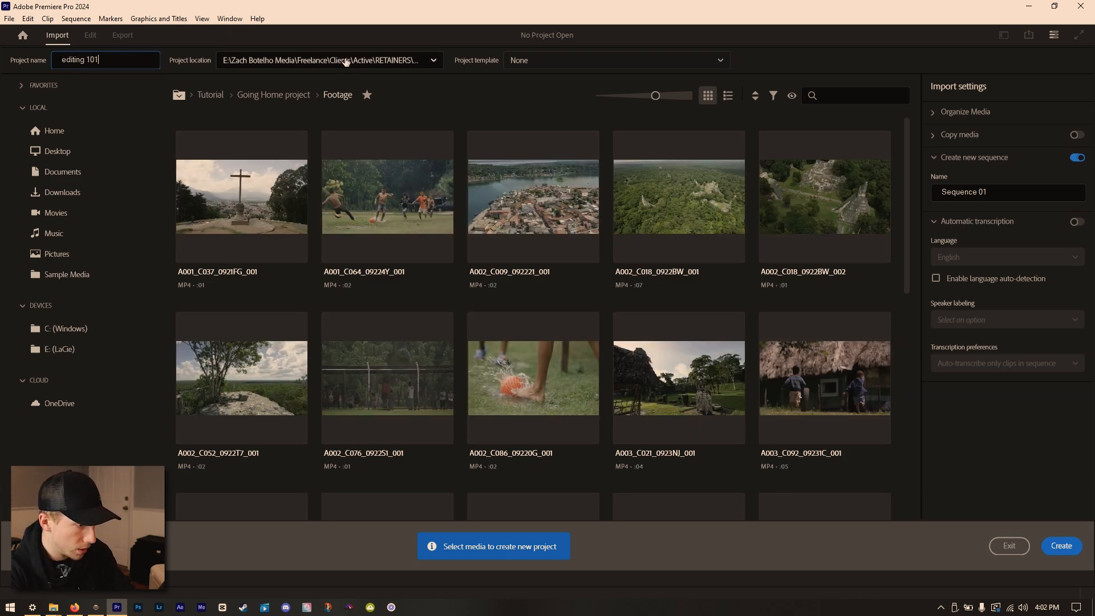
# Set the project location to the EPV folder inside Desktop > editing 101 and create the project.
pyautogui.click(346, 60)
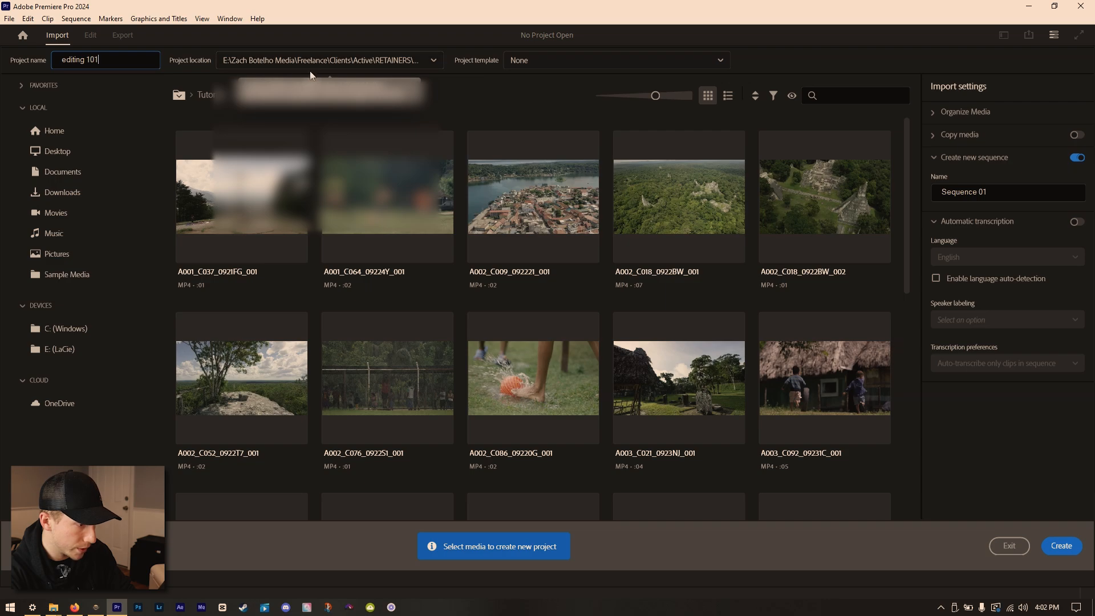
pyautogui.click(322, 64)
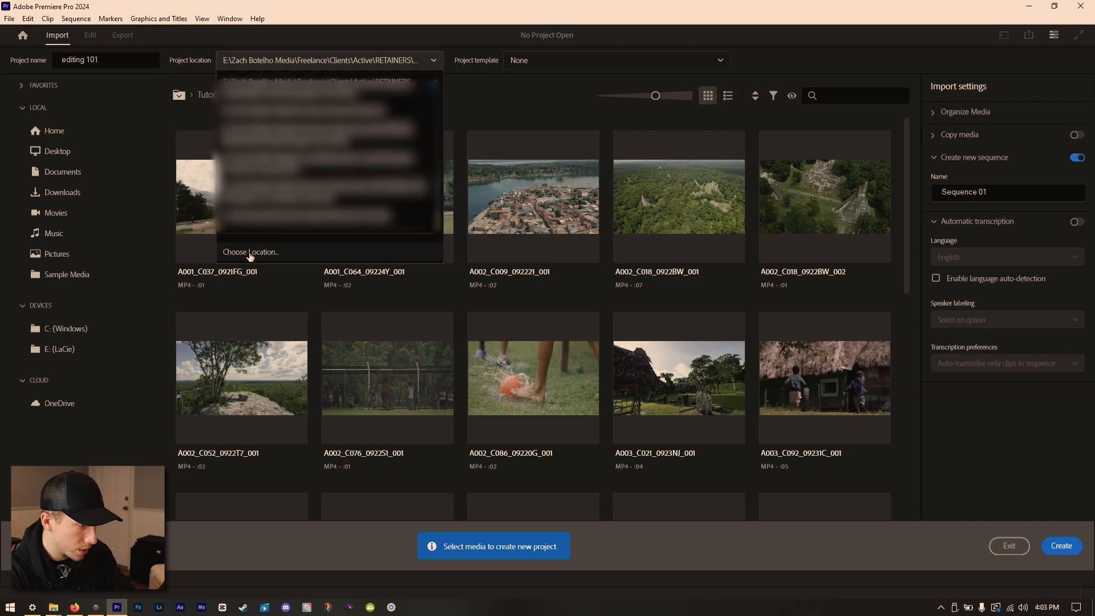
pyautogui.click(250, 252)
pyautogui.click(50, 124)
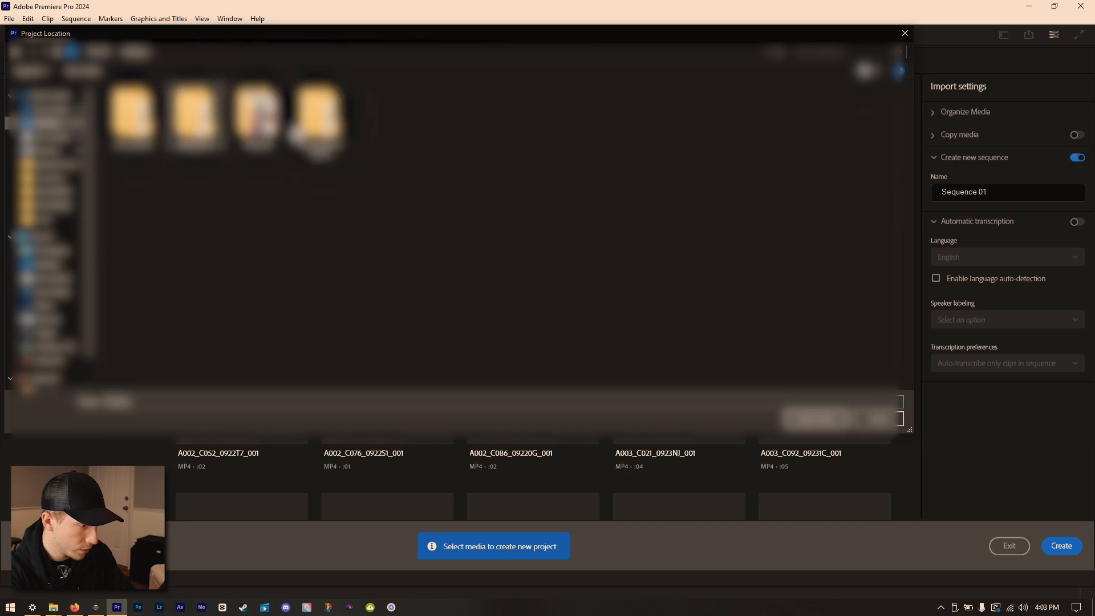
pyautogui.doubleClick(178, 124)
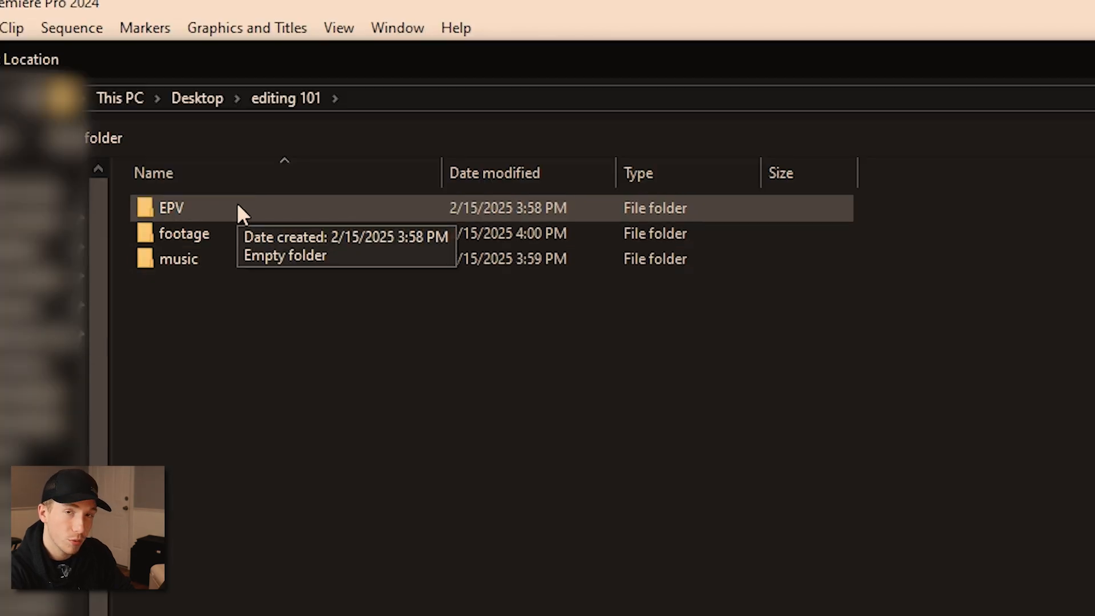
pyautogui.doubleClick(237, 205)
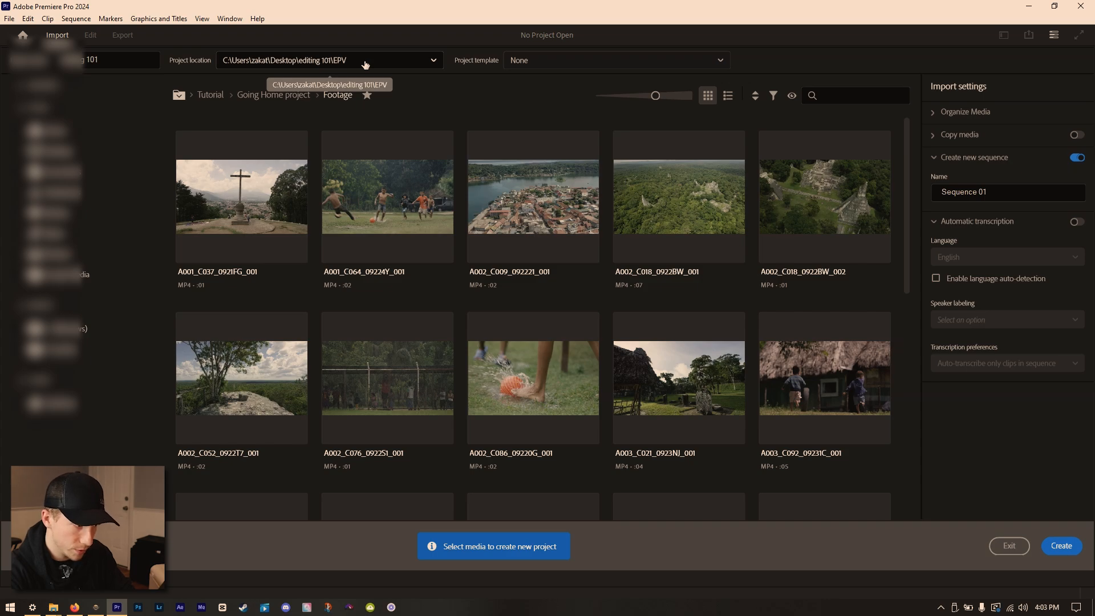
pyautogui.click(1061, 546)
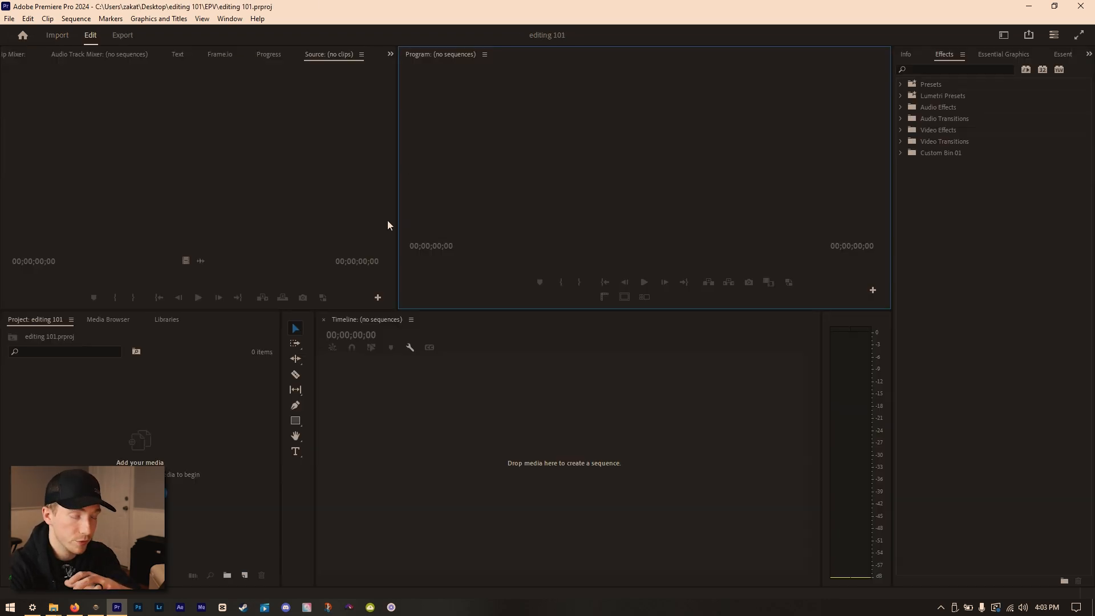
# Bring up the Events panel and switch back to the Effects panel.
pyautogui.click(231, 19)
pyautogui.moveTo(240, 32)
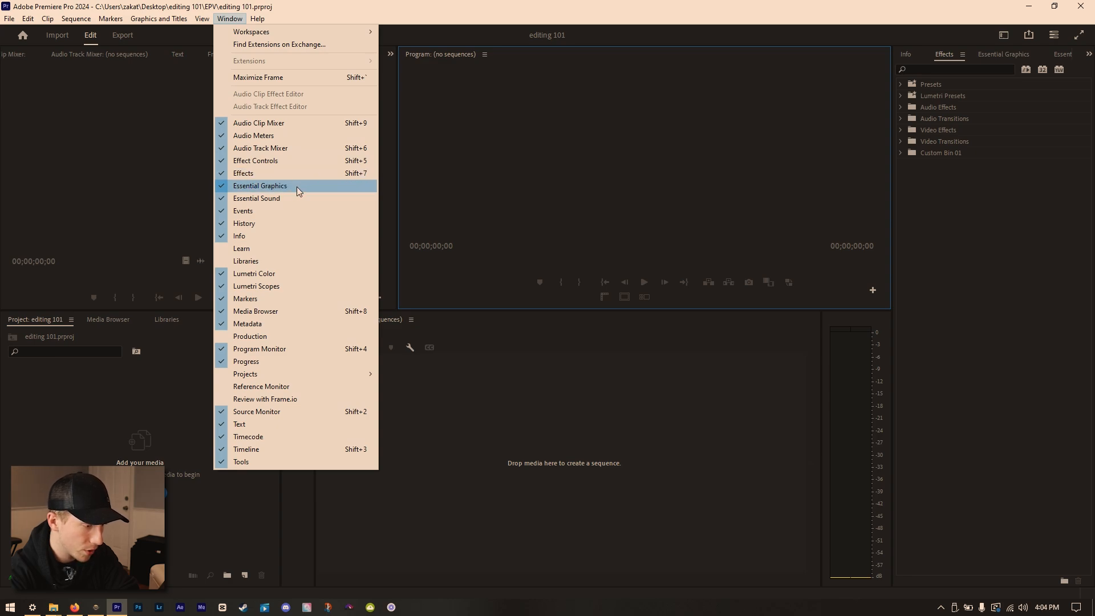
pyautogui.click(268, 211)
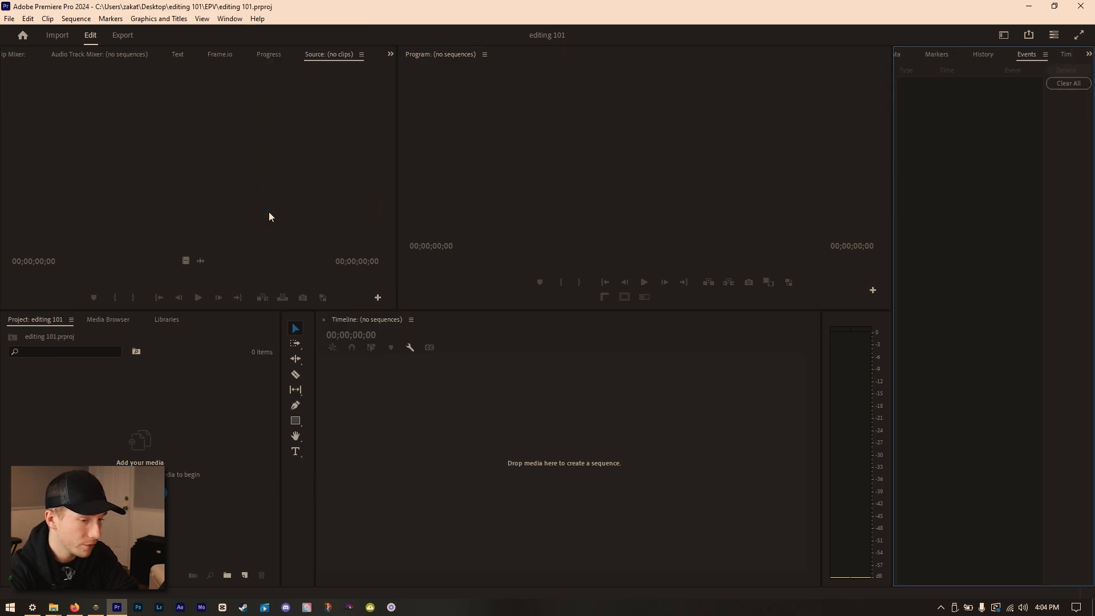
pyautogui.click(1089, 54)
pyautogui.click(1071, 85)
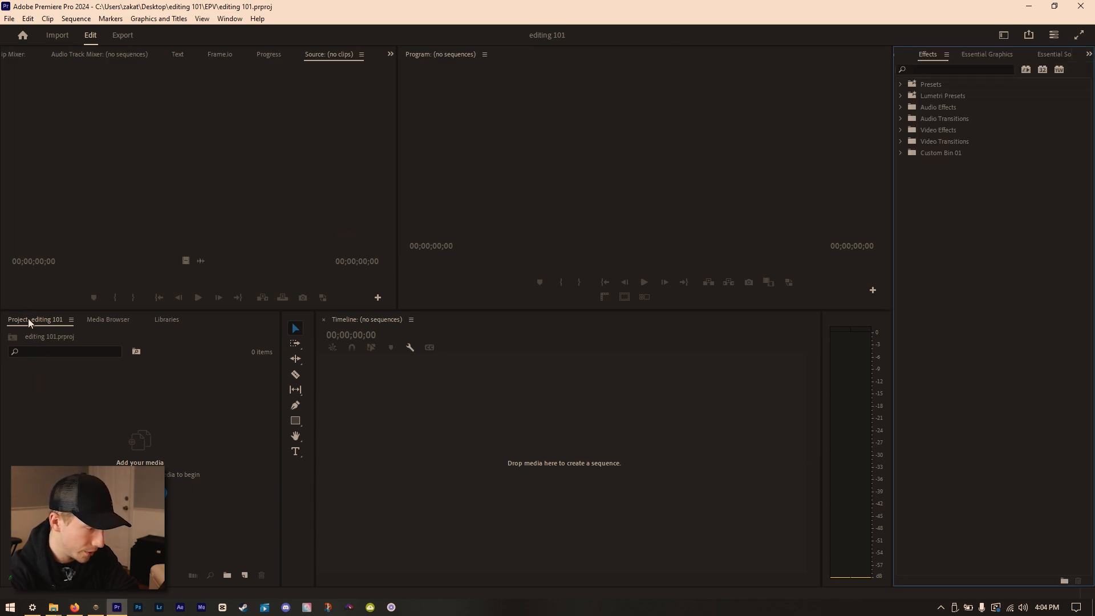
# Import the whole footage folder from Desktop > editing 101 into the project.
pyautogui.click(135, 422)
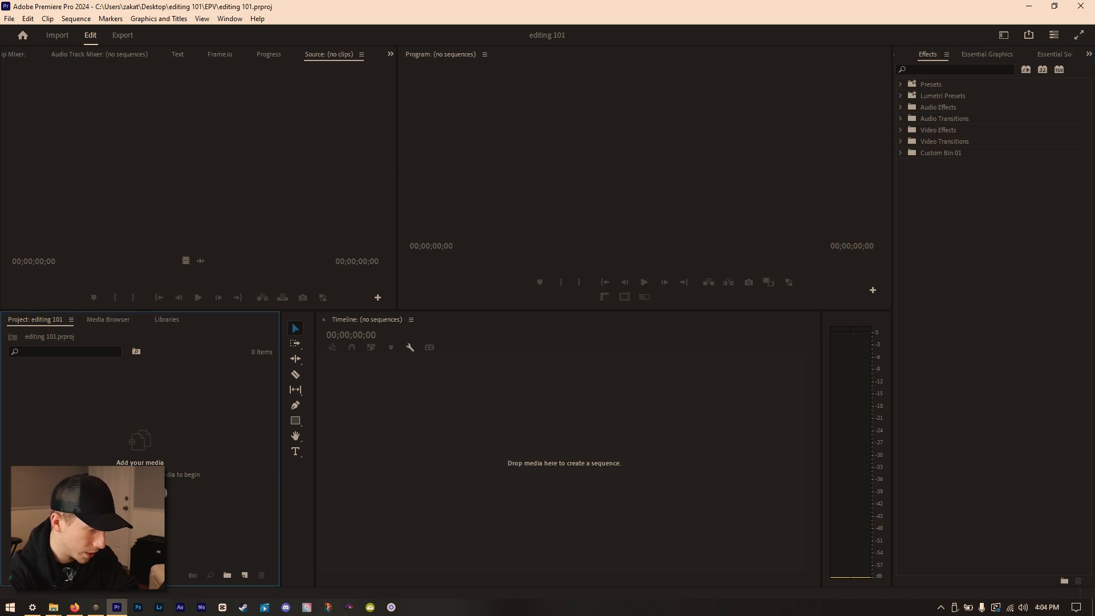
pyautogui.hotkey('ctrl', 'i')
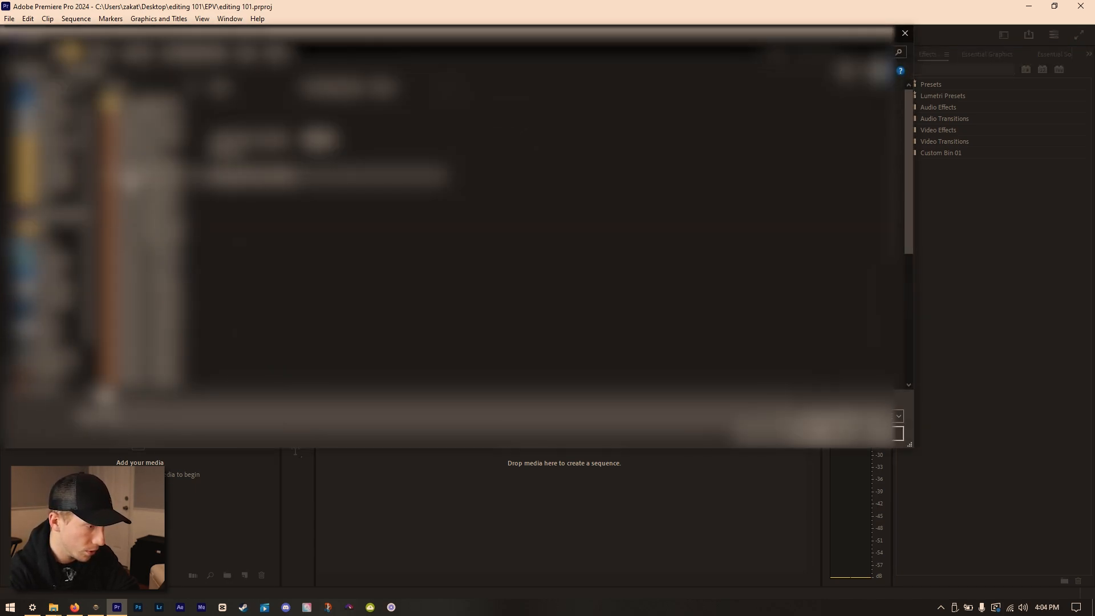
pyautogui.click(44, 124)
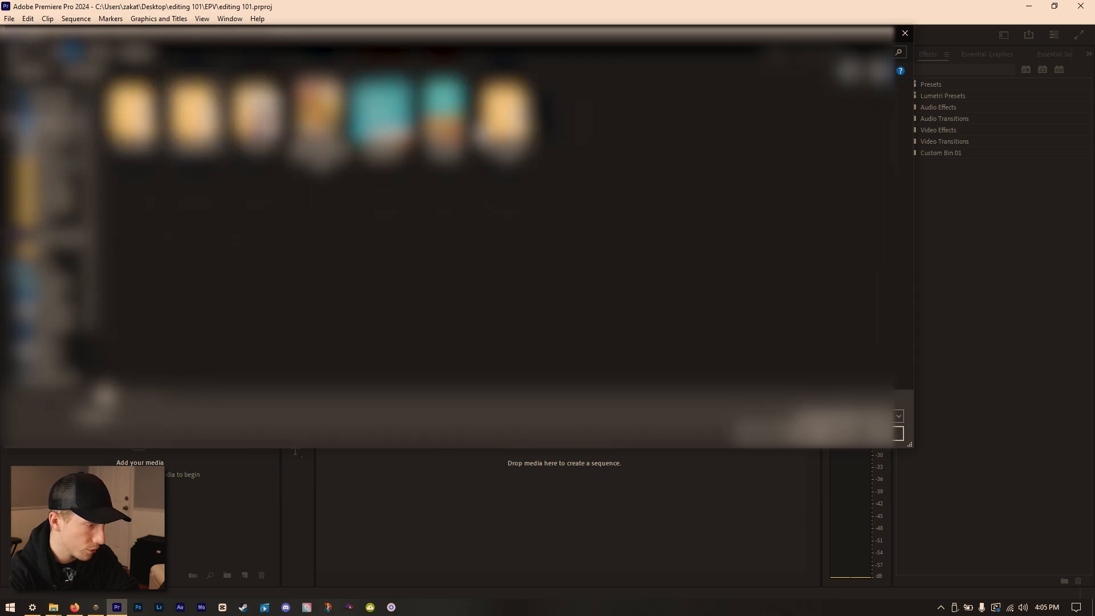
pyautogui.doubleClick(204, 122)
pyautogui.click(165, 117)
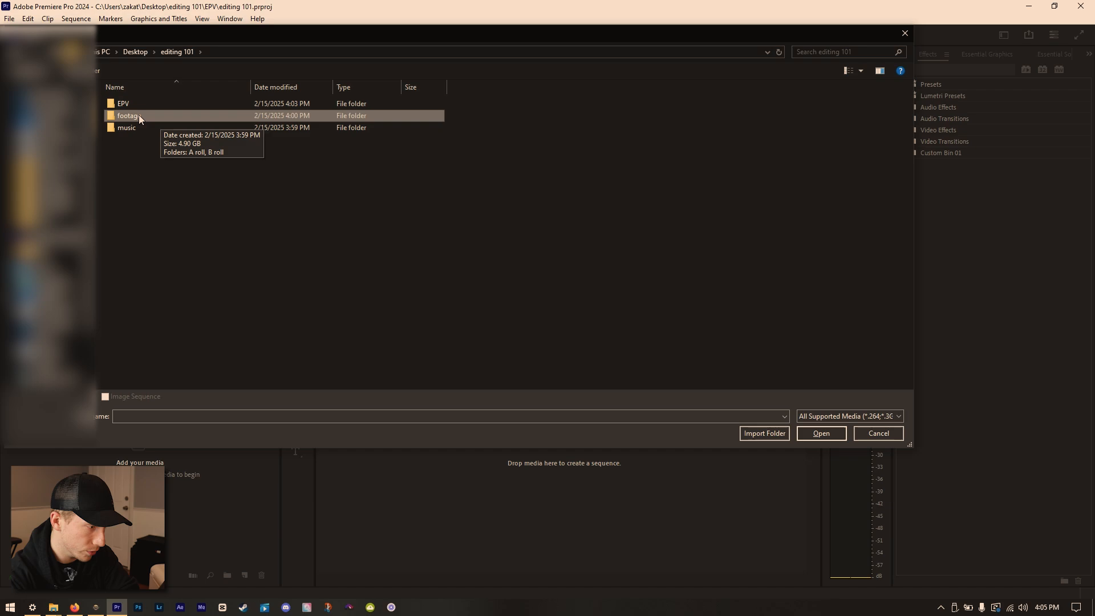
pyautogui.click(767, 435)
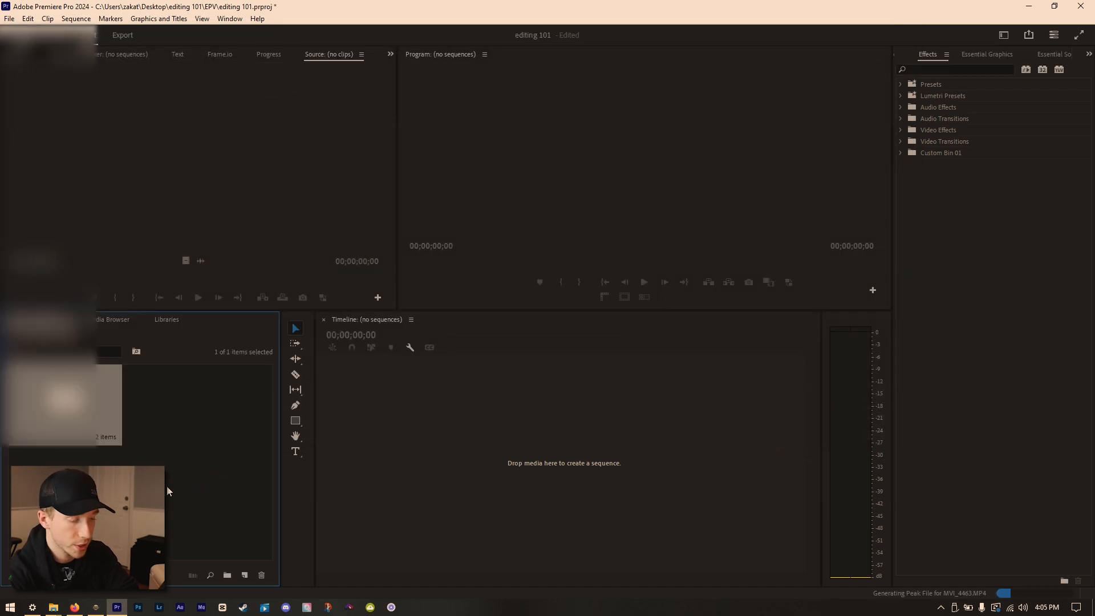
# Import the Music folder into the project beside the footage bin.
pyautogui.hotkey('ctrl', 'i')
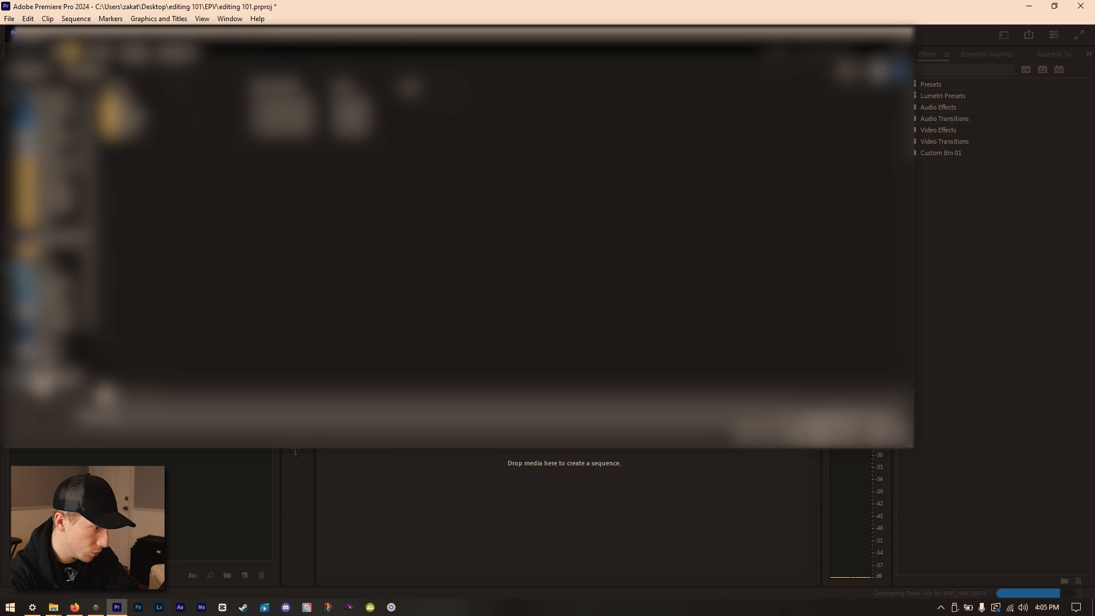
pyautogui.click(45, 357)
pyautogui.click(142, 109)
pyautogui.doubleClick(143, 108)
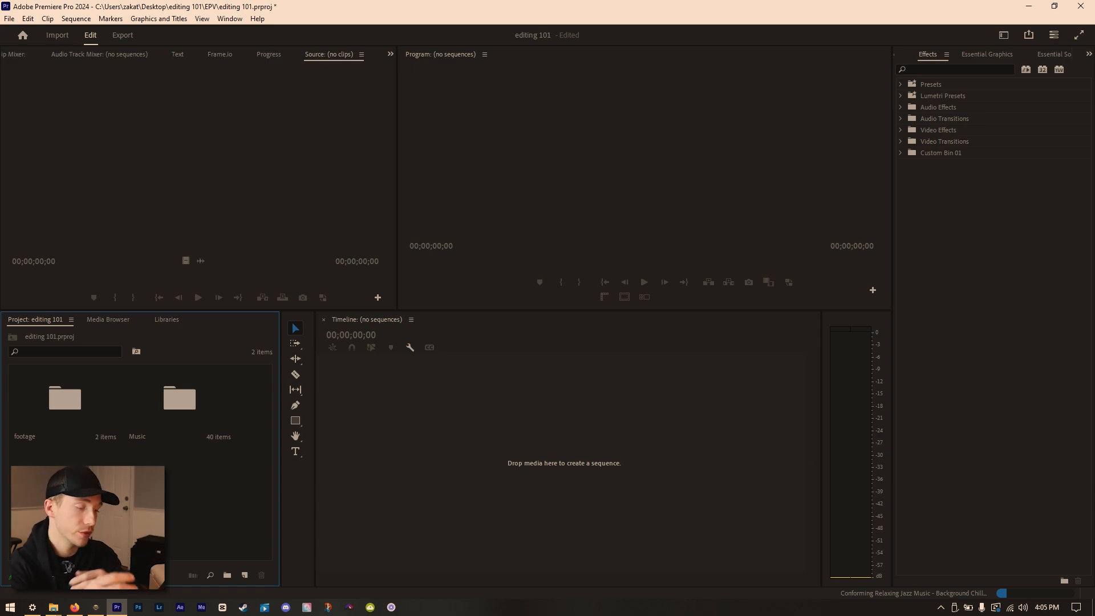
# Create a new bin named "sequences" in the project.
pyautogui.click(227, 576)
pyautogui.write('seqence')
pyautogui.press('BackSpace')
pyautogui.press('BackSpace')
pyautogui.press('BackSpace')
pyautogui.press('BackSpace')
pyautogui.write('uences')
pyautogui.press('Return')
# Create a sequence inside the sequences bin from the HD 1080p 59.94 fps preset, keeping the name Sequence 01.
pyautogui.doubleClick(229, 407)
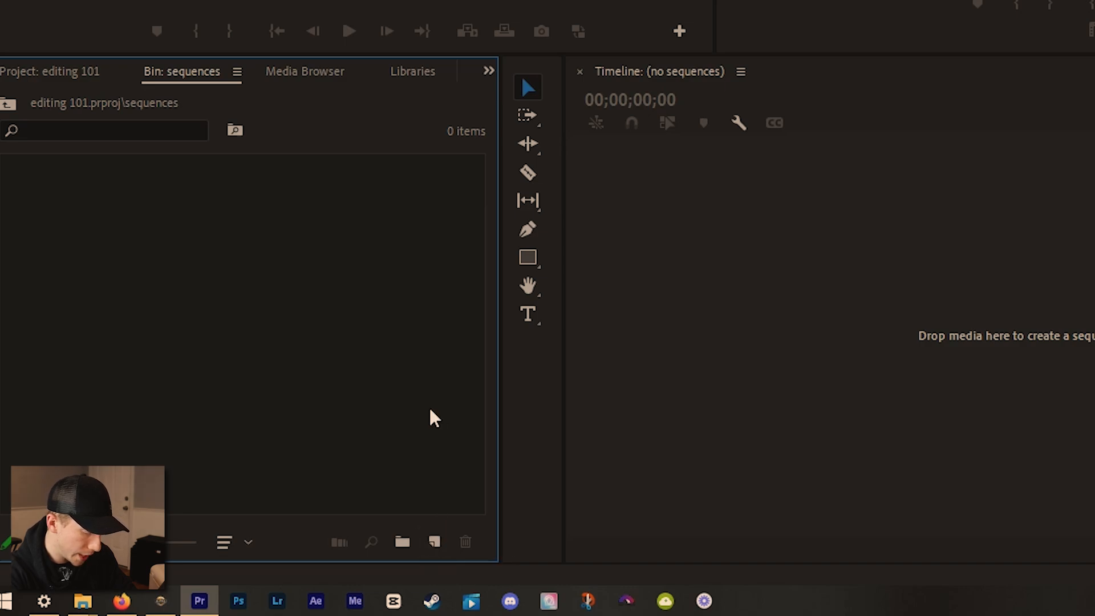
pyautogui.click(434, 542)
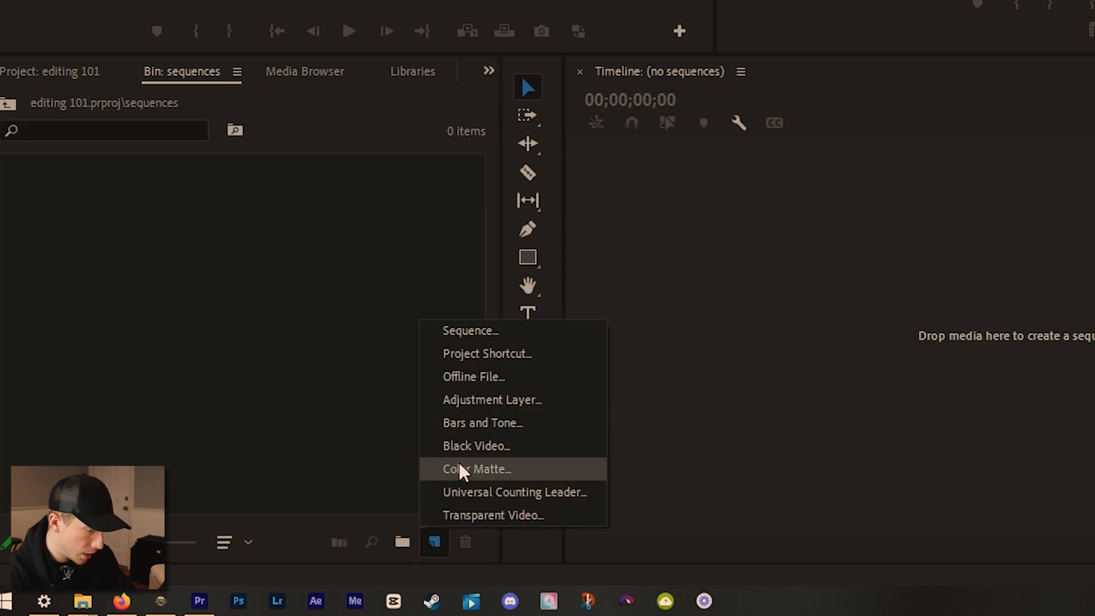
pyautogui.click(495, 330)
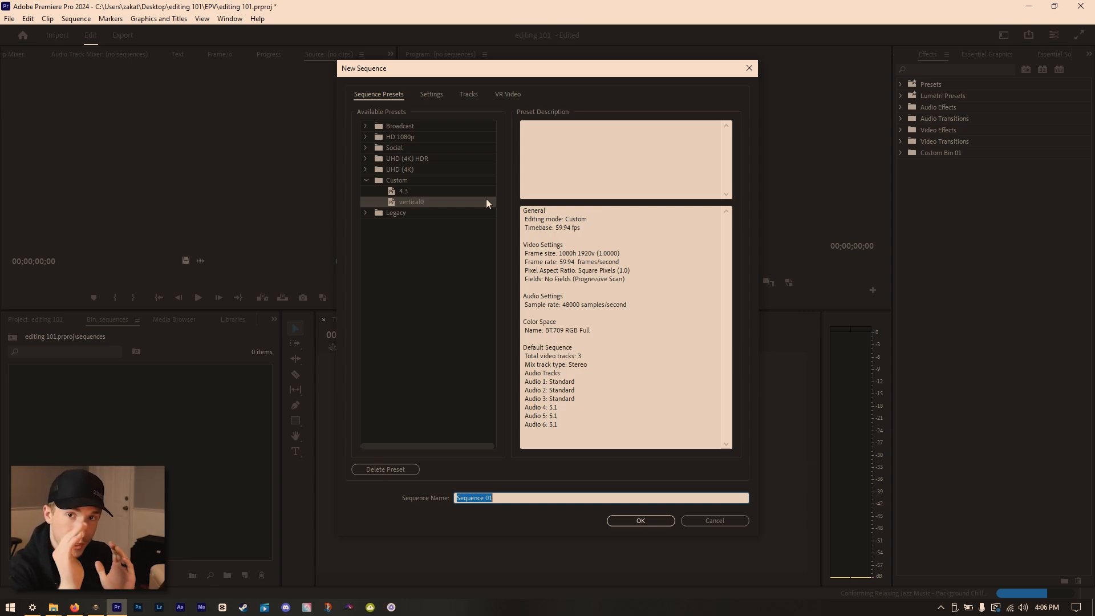
pyautogui.click(393, 138)
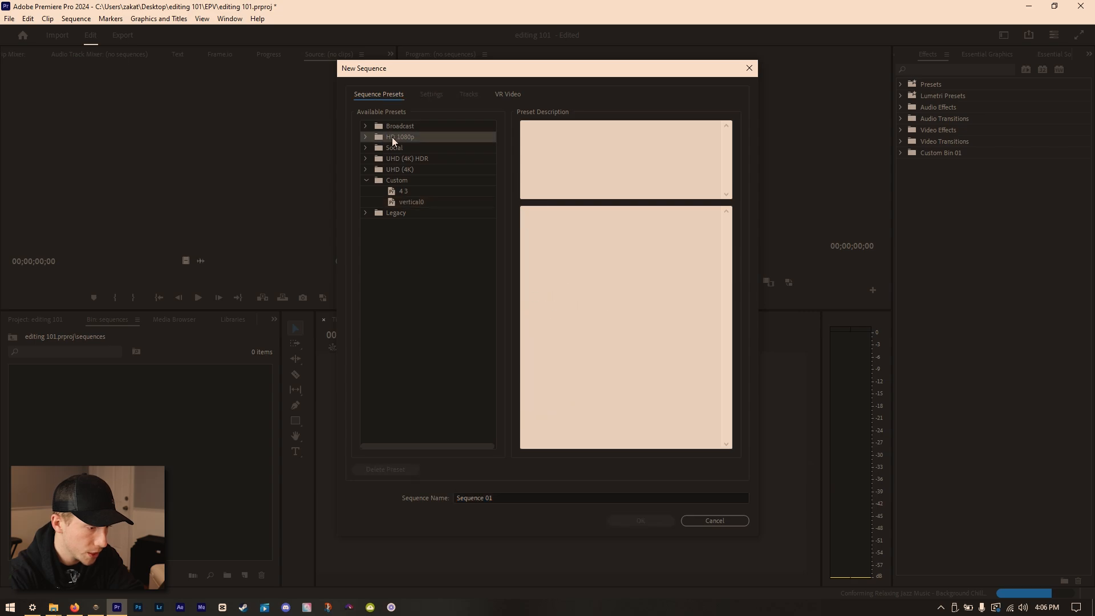
pyautogui.click(365, 138)
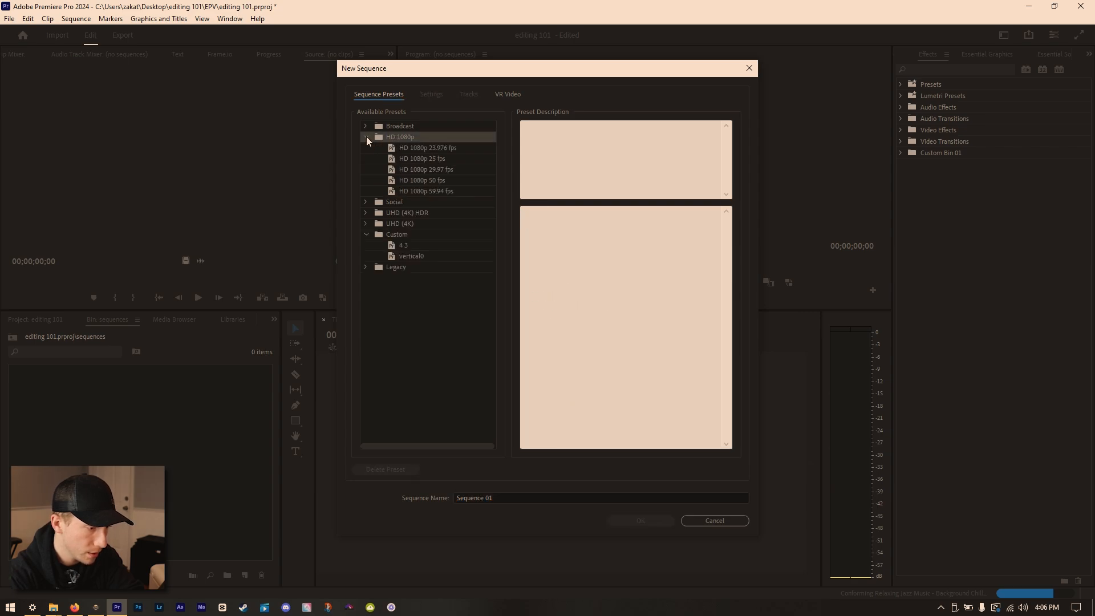
pyautogui.click(406, 147)
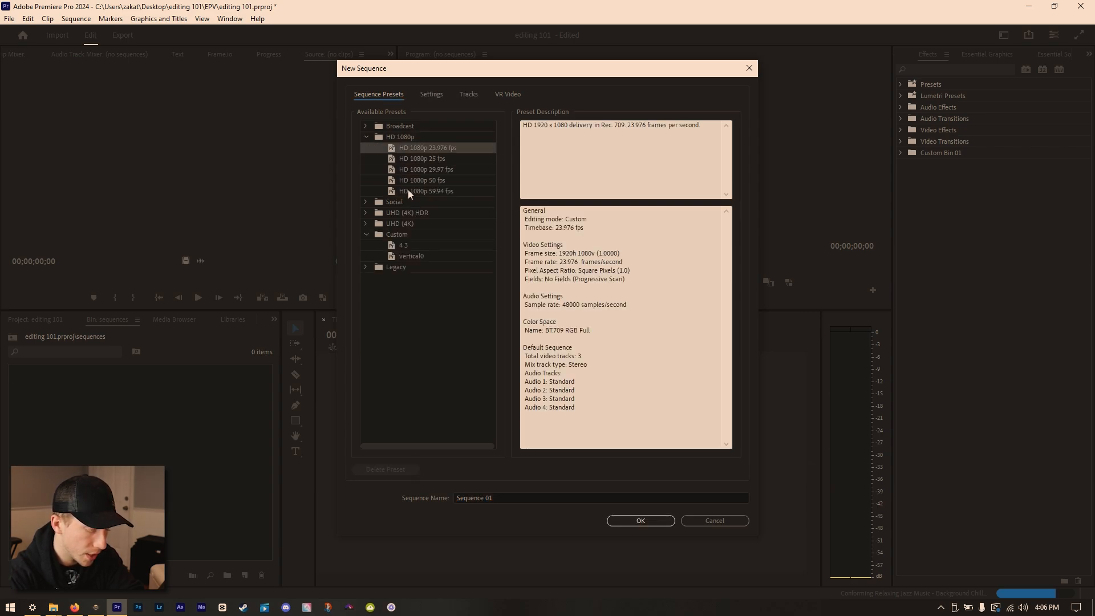
pyautogui.click(409, 191)
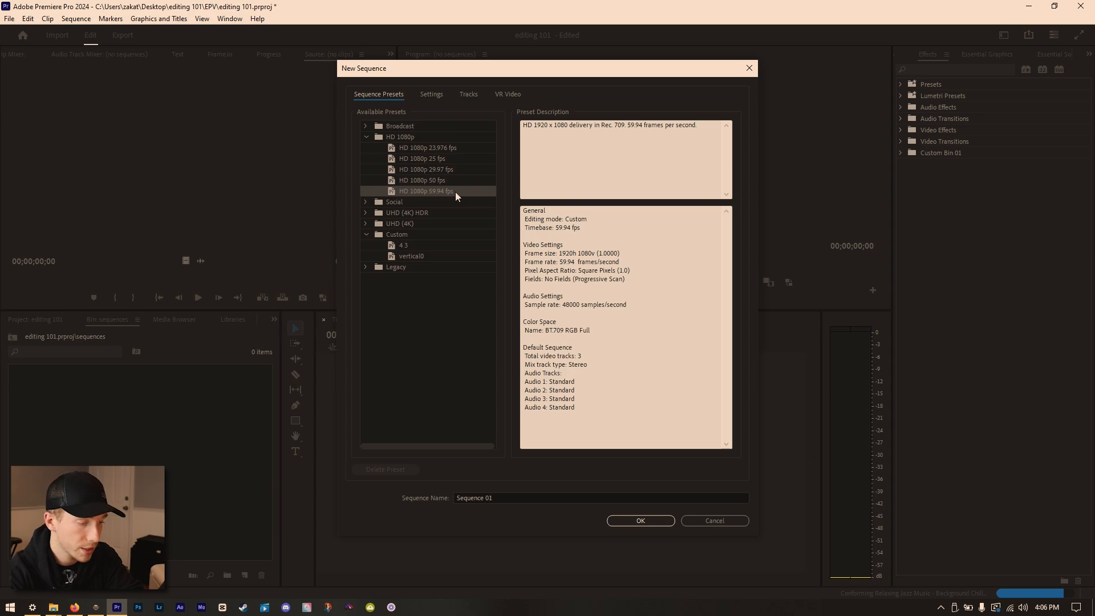
pyautogui.click(433, 169)
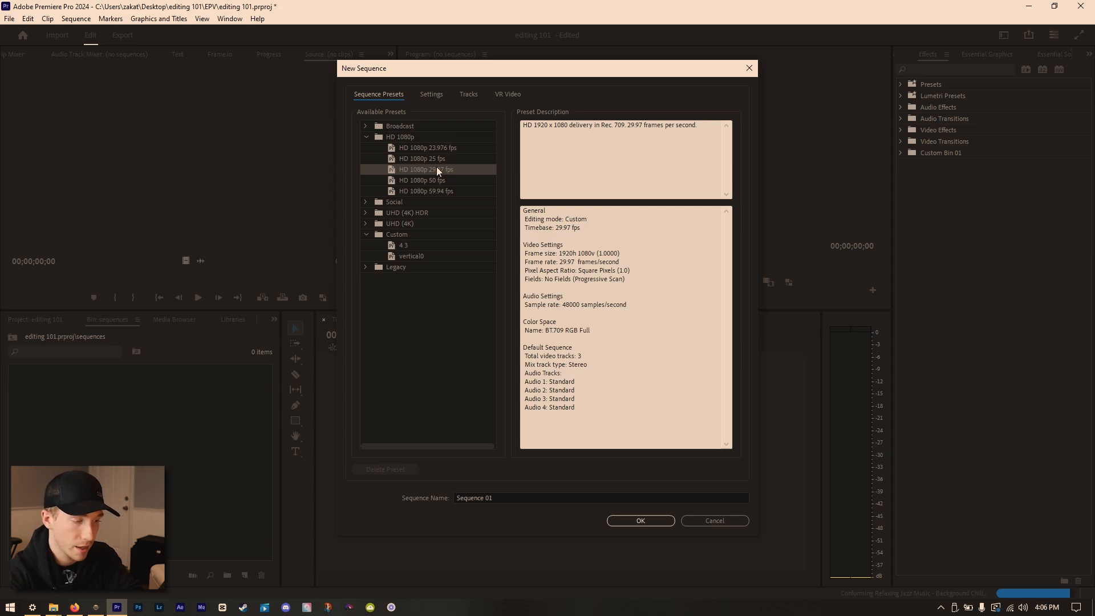
pyautogui.click(435, 192)
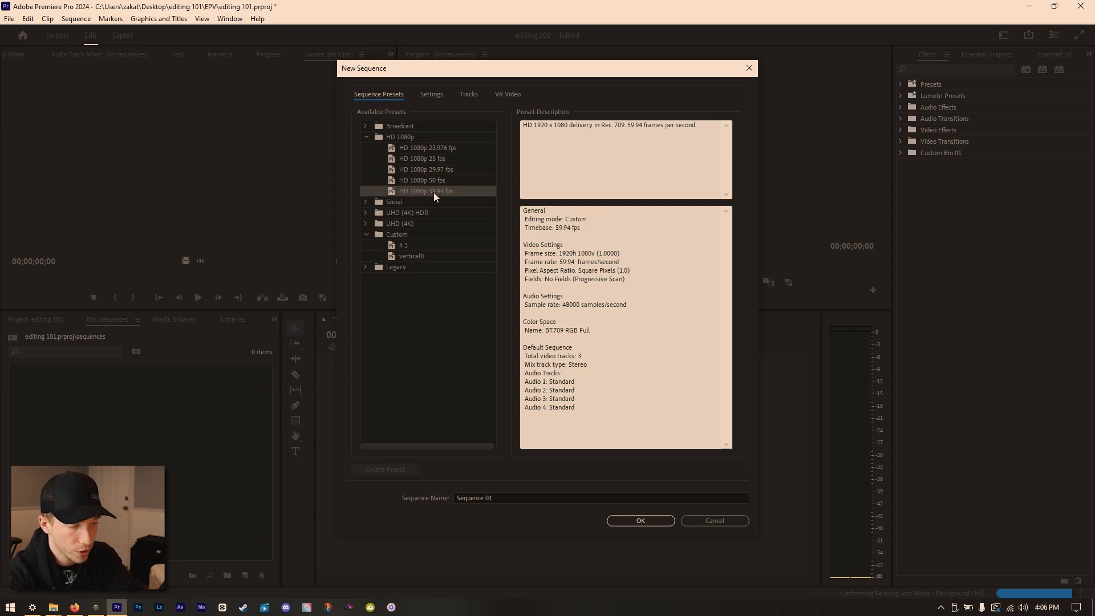
pyautogui.click(650, 521)
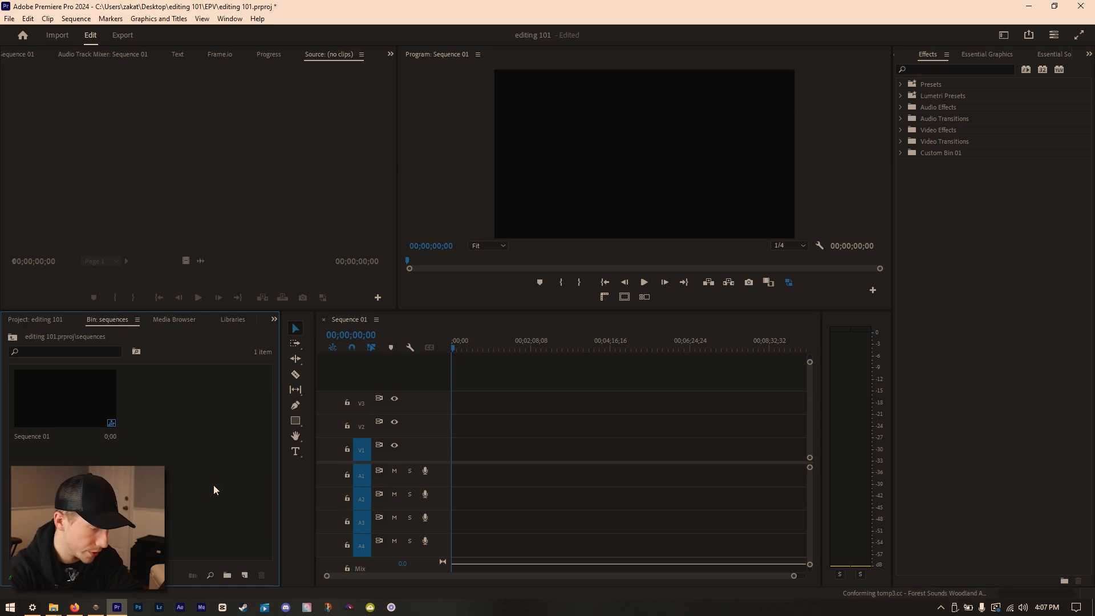
# Start a new sequence and compare the custom vertical0 preset with the HD 1080p 59.94 fps preset.
pyautogui.click(246, 574)
pyautogui.click(279, 465)
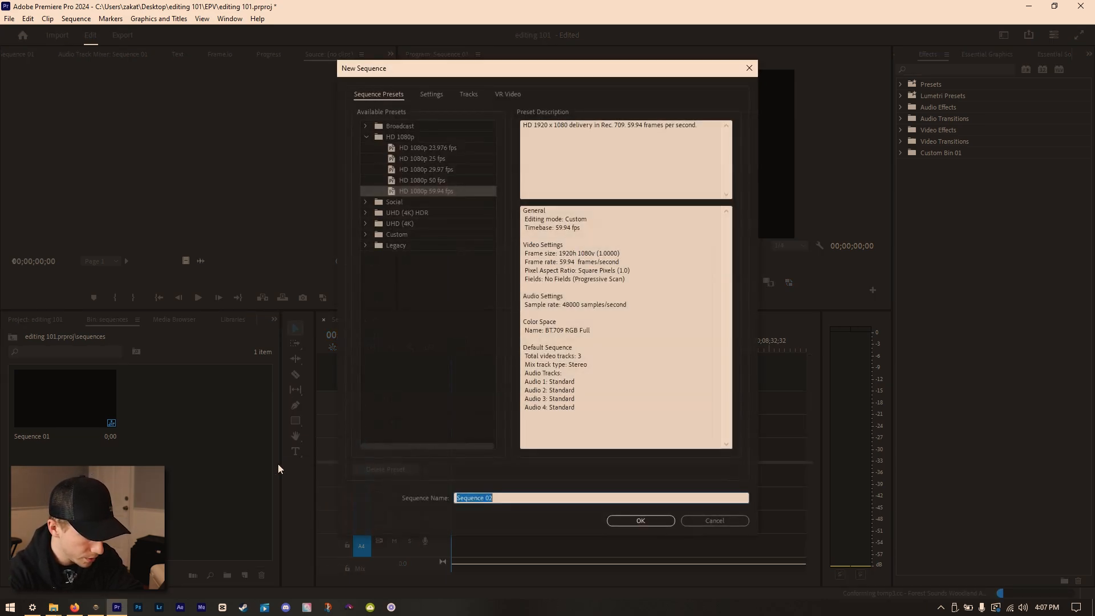
pyautogui.click(365, 234)
pyautogui.click(366, 234)
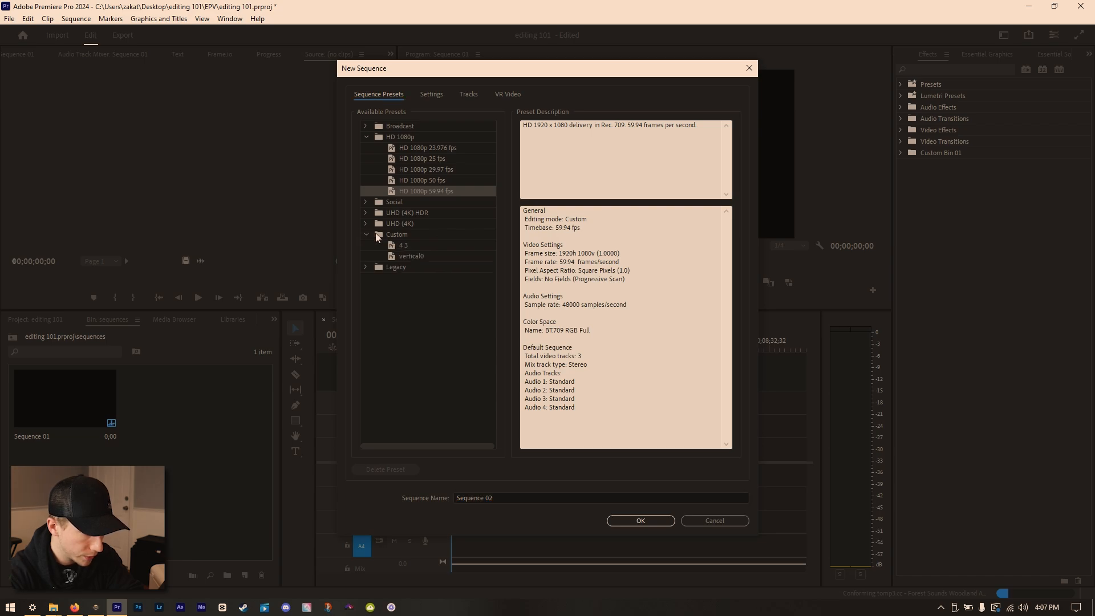
pyautogui.click(410, 257)
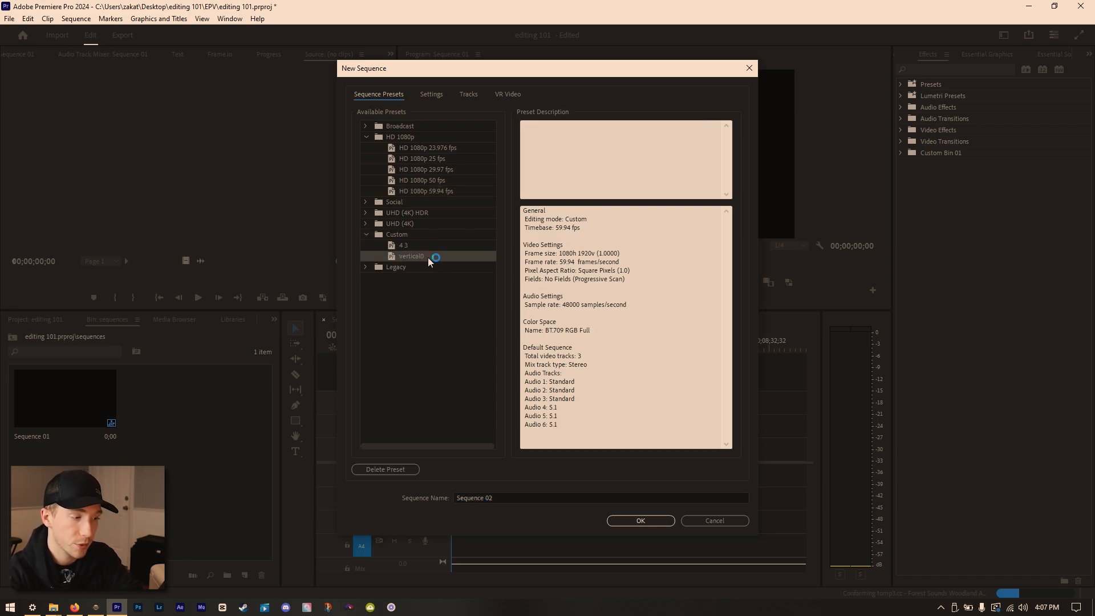
pyautogui.click(403, 192)
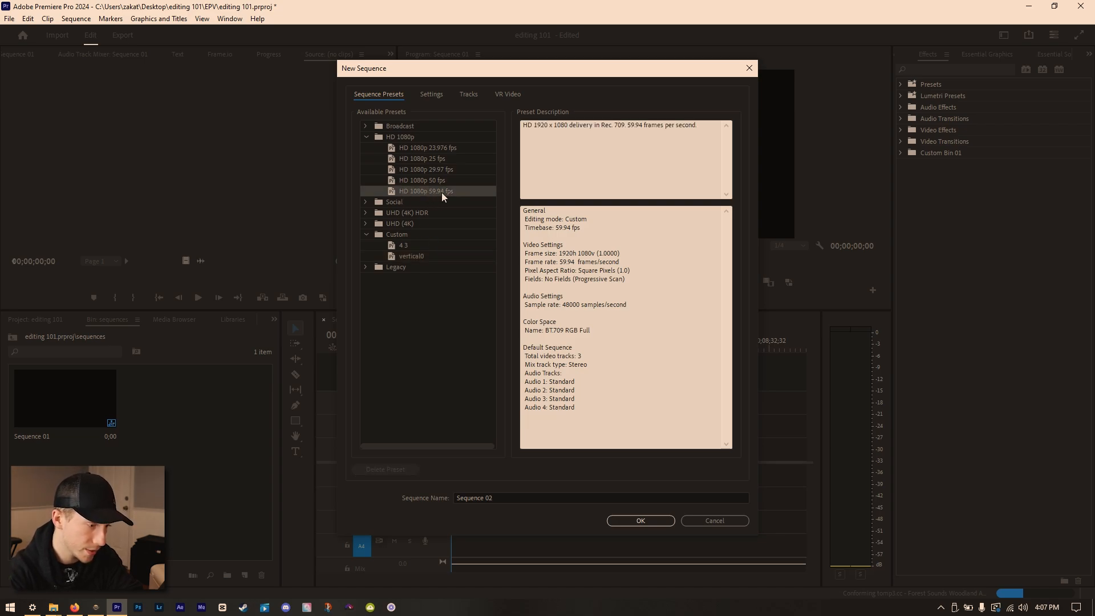
# Try a vertical frame size of 1080 horizontal by 1920 vertical in the new sequence's settings.
pyautogui.click(435, 95)
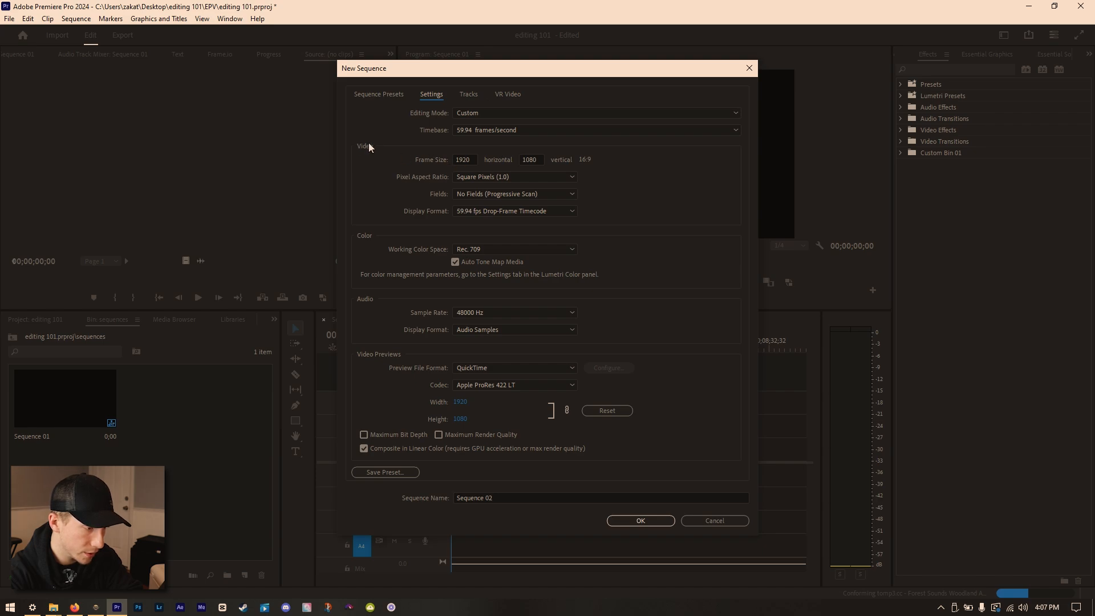
pyautogui.click(465, 160)
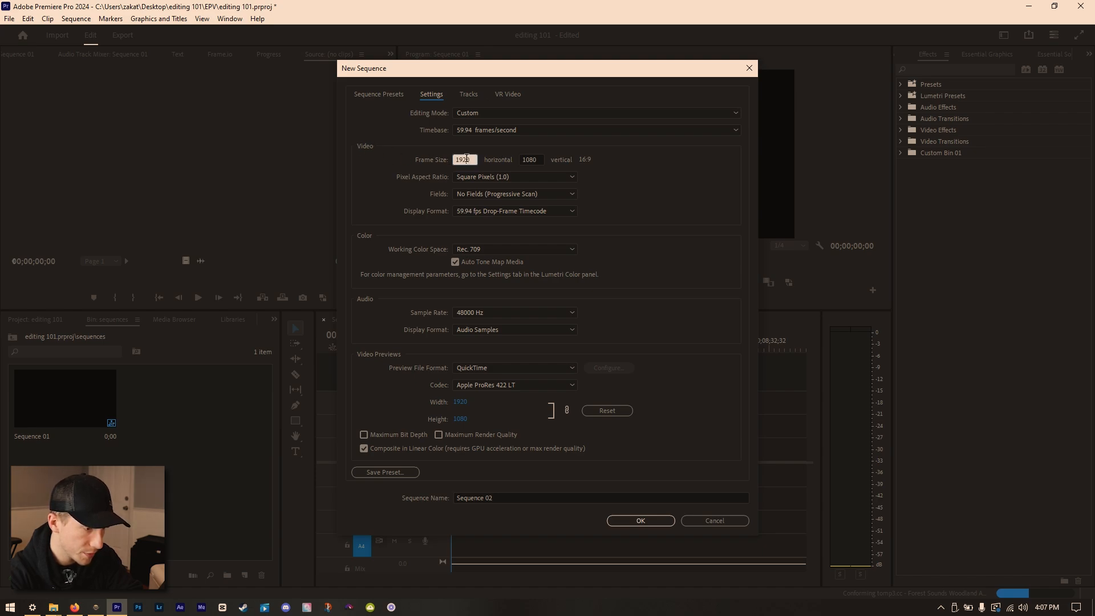
pyautogui.click(543, 159)
pyautogui.click(543, 160)
pyautogui.write('1920')
pyautogui.click(464, 160)
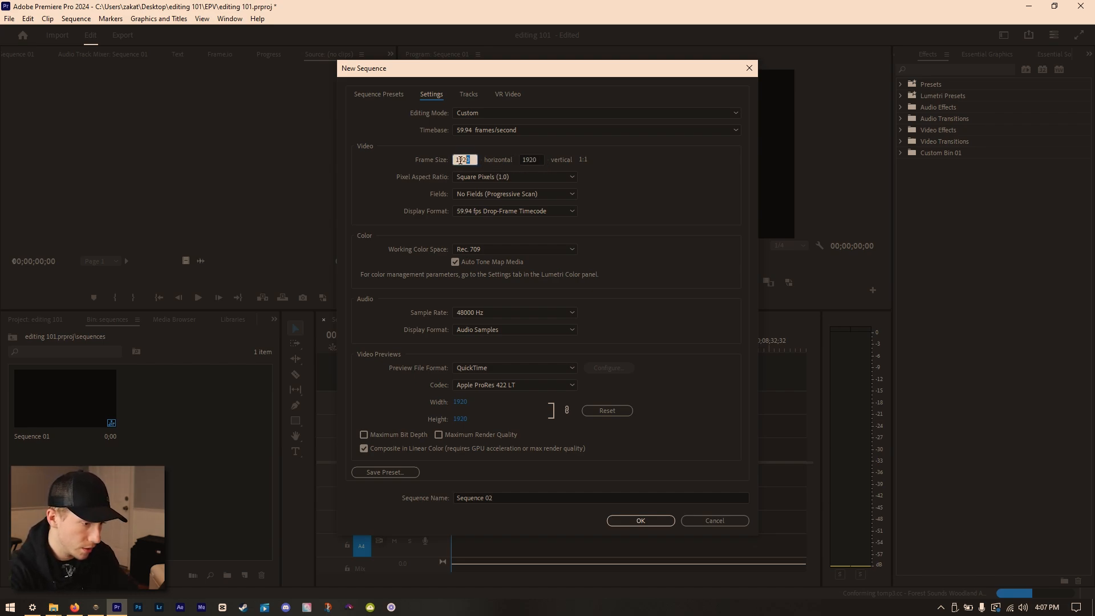
pyautogui.write('10')
pyautogui.click(659, 166)
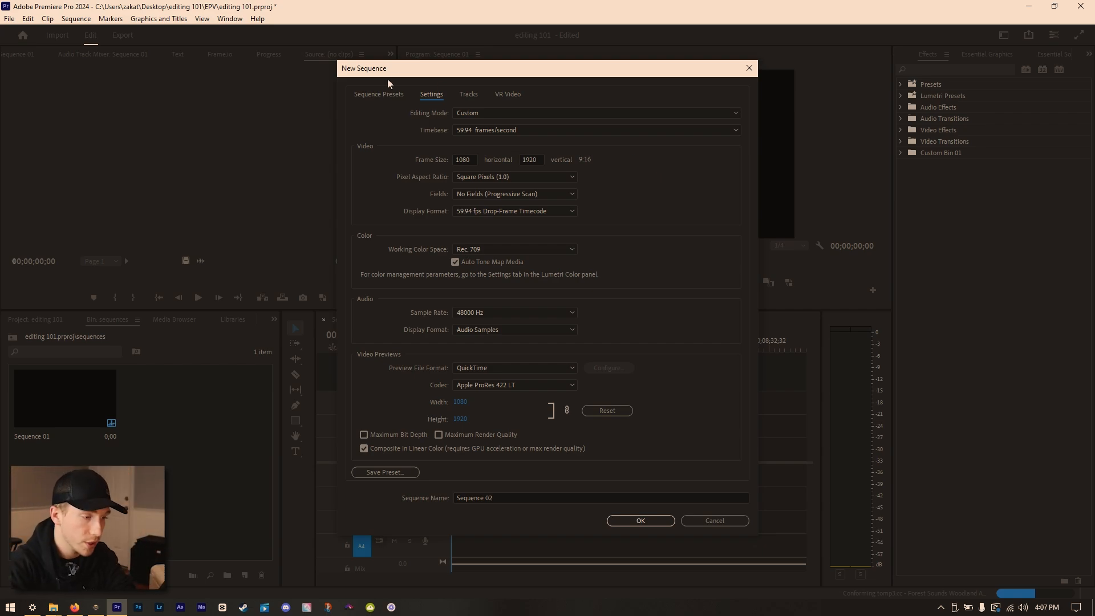
# Check the Social Media Portrait 9x16 30 fps preset and cancel the new sequence.
pyautogui.click(387, 94)
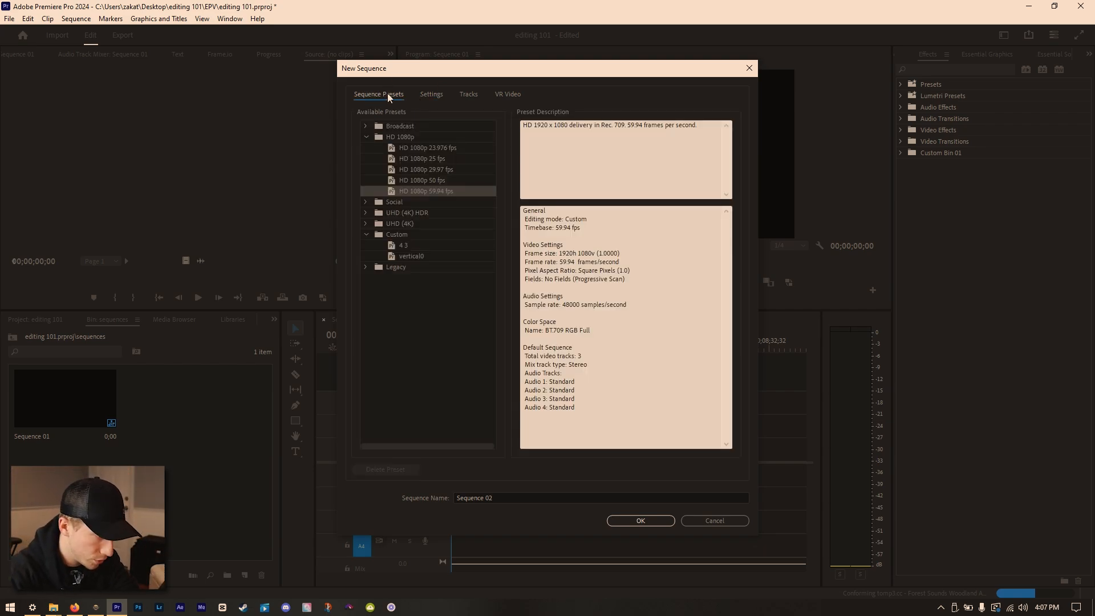
pyautogui.click(366, 203)
pyautogui.click(393, 213)
pyautogui.click(399, 224)
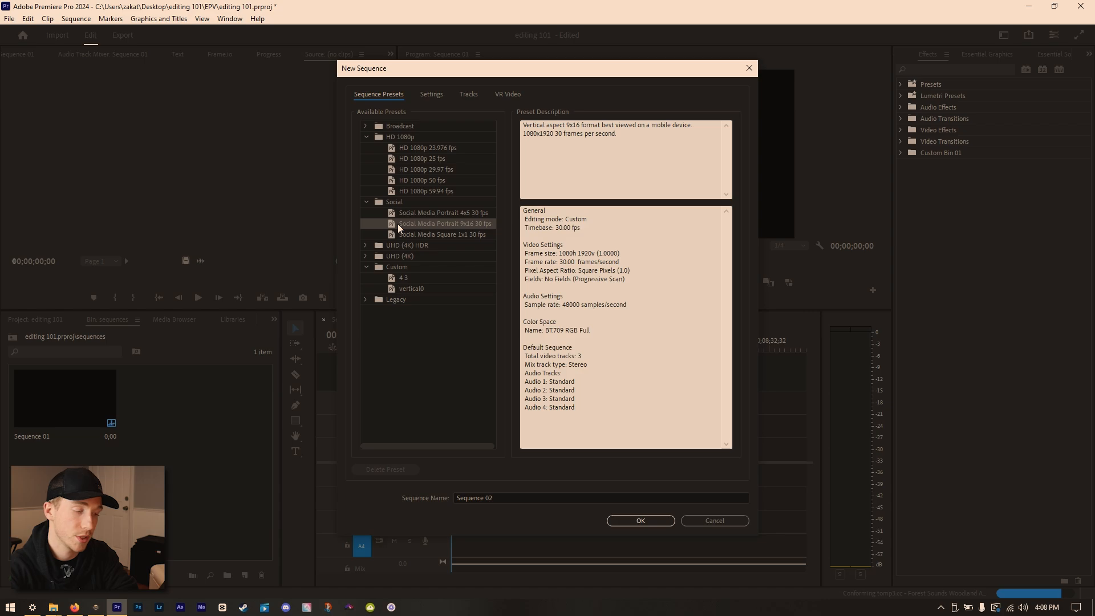
pyautogui.click(723, 522)
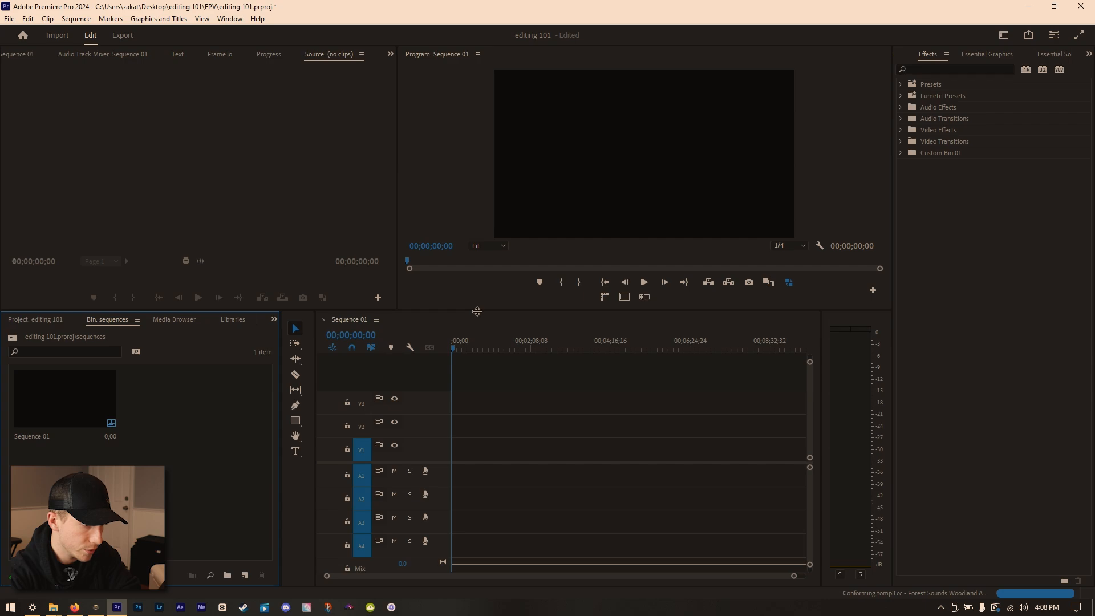
# Make the source and program monitors slightly taller by shrinking the project and timeline area.
pyautogui.moveTo(478, 311); pyautogui.dragTo(475, 322)
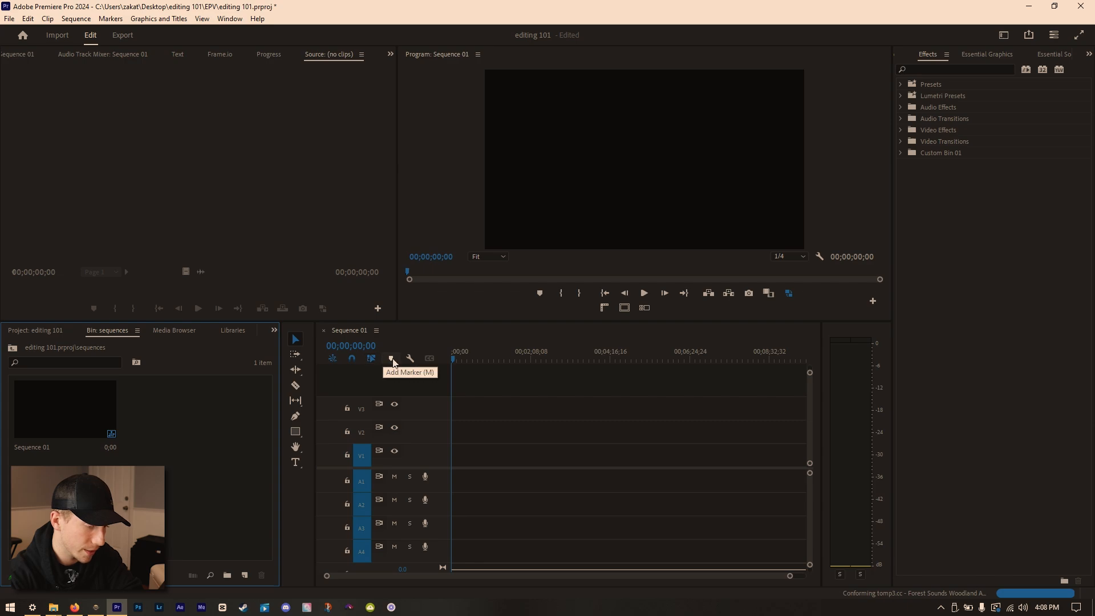
pyautogui.click(363, 456)
pyautogui.click(363, 456)
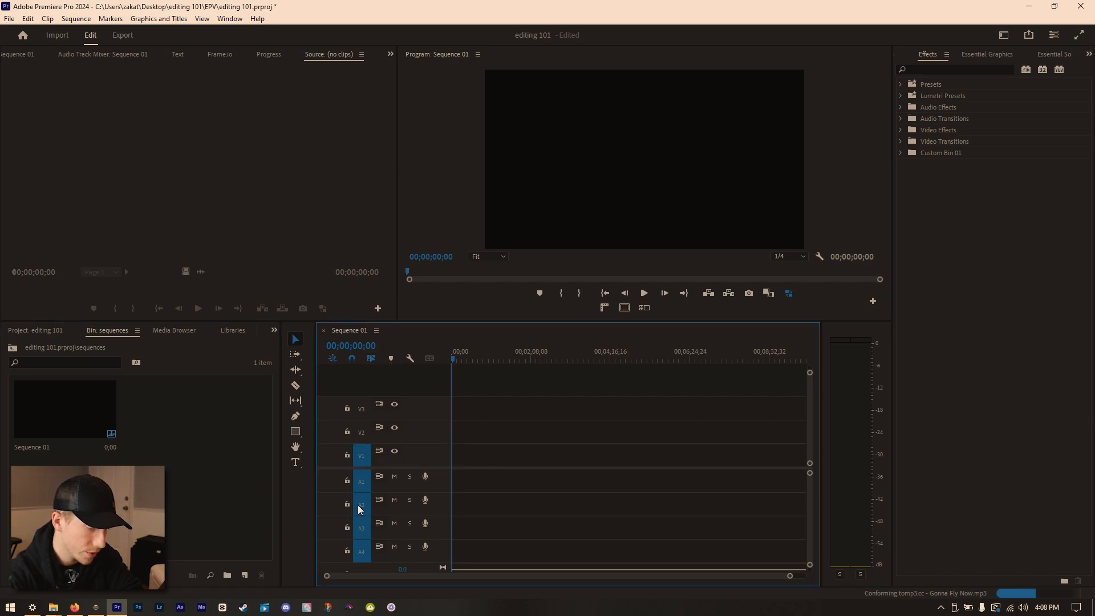
# Load the MVI_4473.MP4 clip from the footage bin's A roll folder into the source monitor.
pyautogui.click(52, 331)
pyautogui.doubleClick(67, 425)
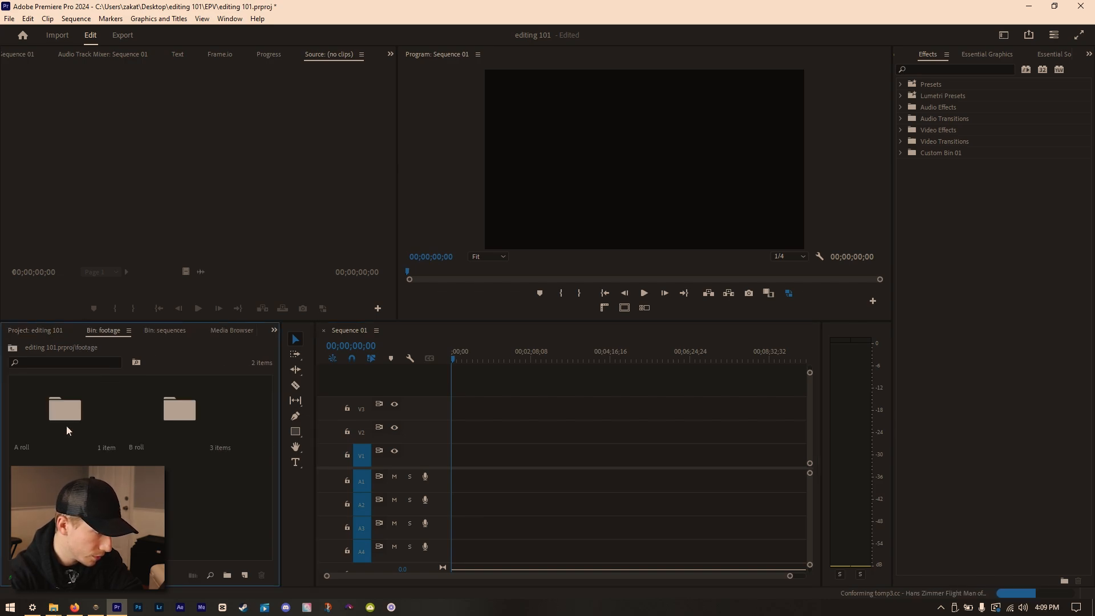
pyautogui.doubleClick(79, 408)
pyautogui.doubleClick(78, 408)
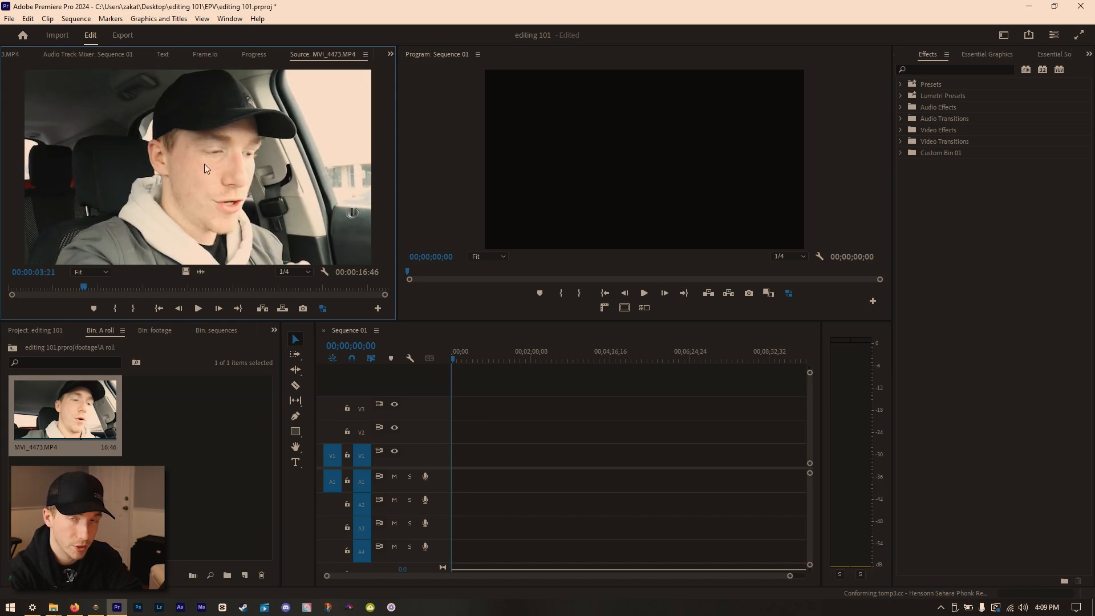
# Play the source clip MVI_4473.MP4 from its beginning to its end to review the take.
pyautogui.click(53, 289)
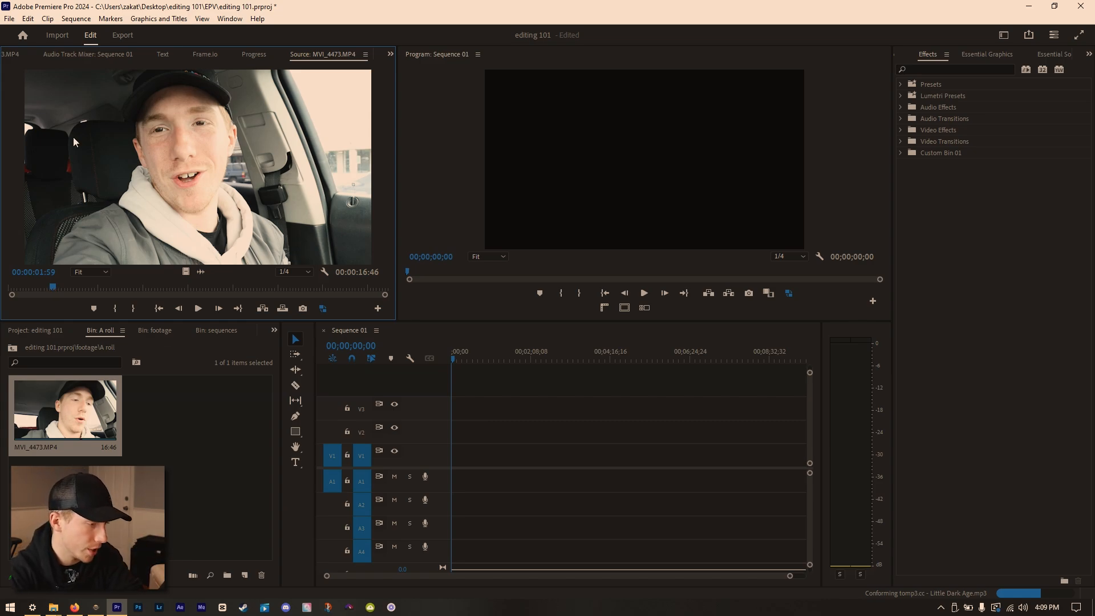
pyautogui.moveTo(54, 288); pyautogui.dragTo(3, 298)
pyautogui.press('space')
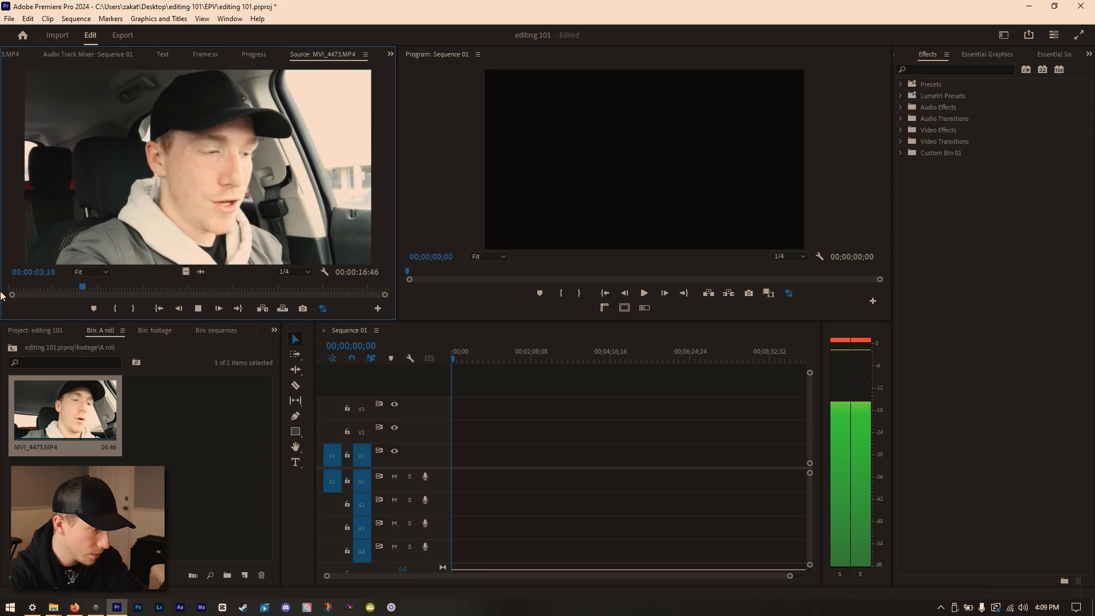
pyautogui.press('space')
pyautogui.press('space')
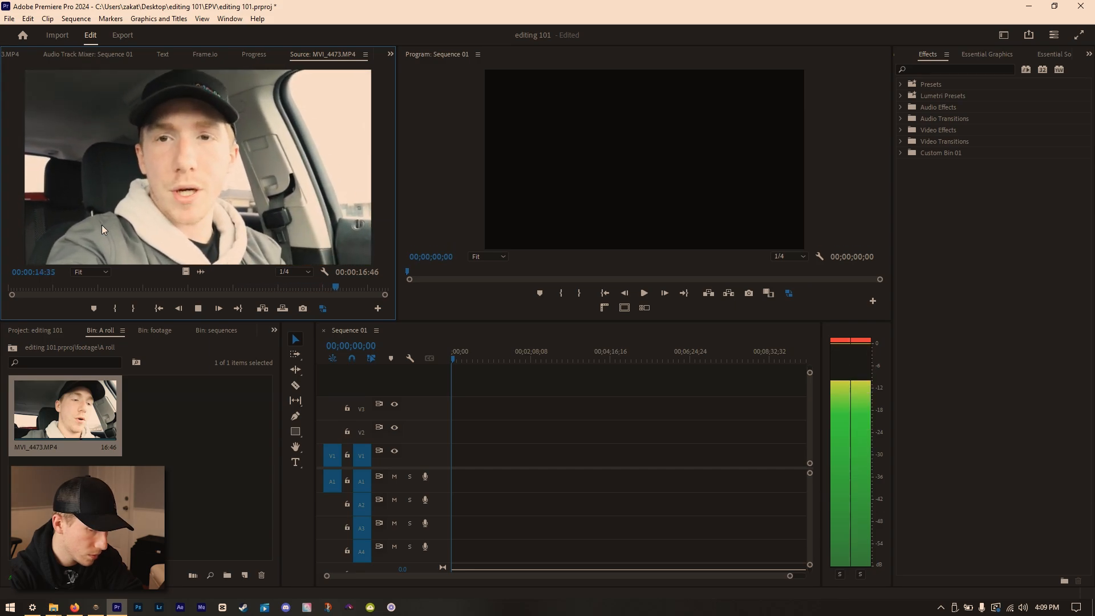
pyautogui.press('space')
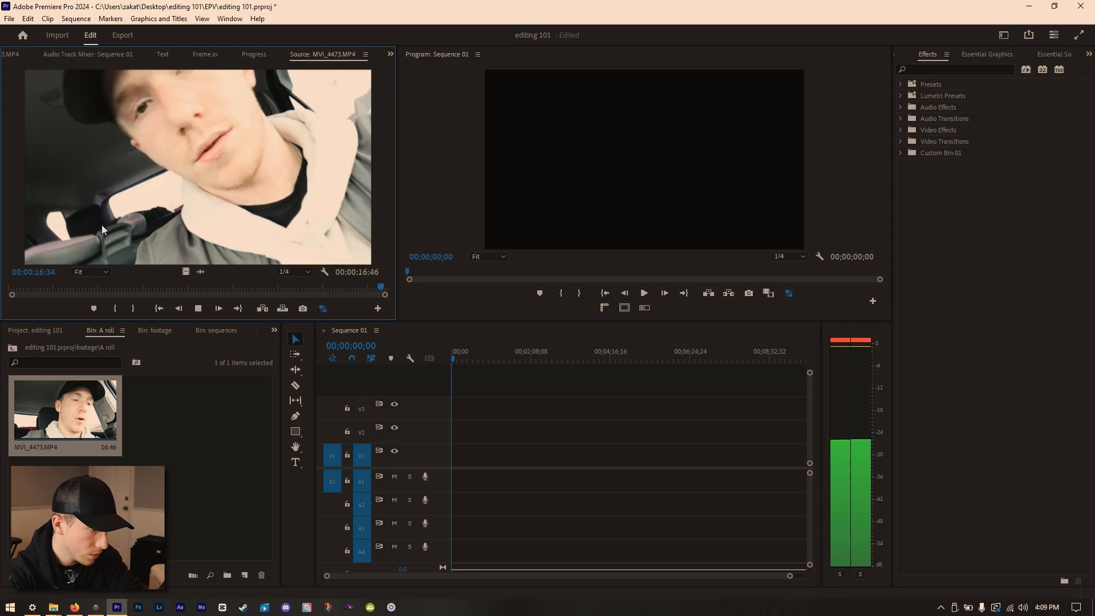
# Shuttle back near the end of the source clip and mark its Out point at 00:00:16:13.
pyautogui.press('j')
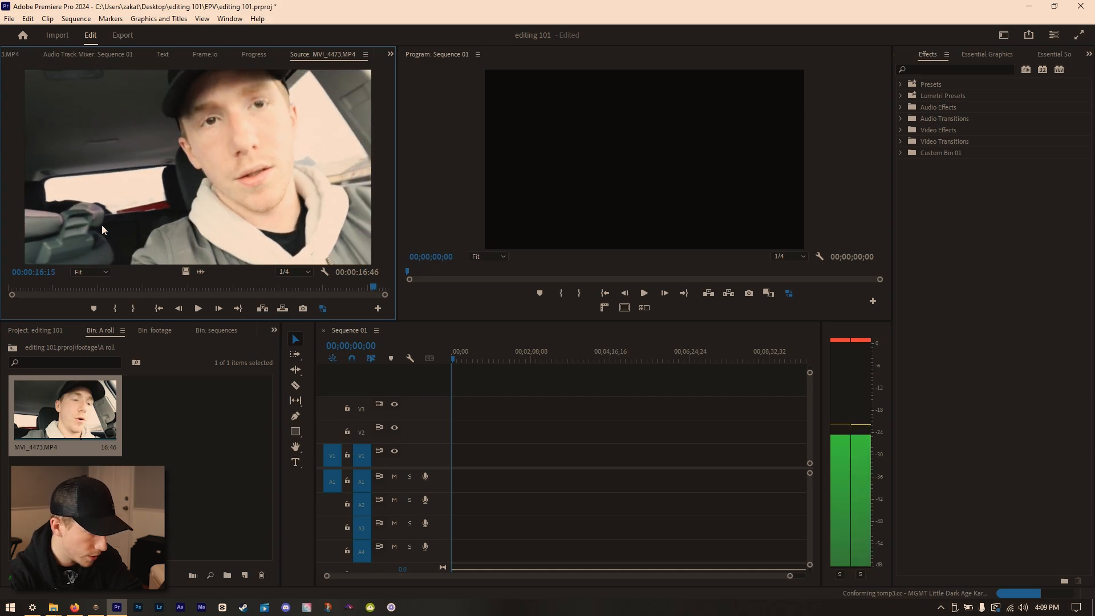
pyautogui.press('l')
pyautogui.press('k')
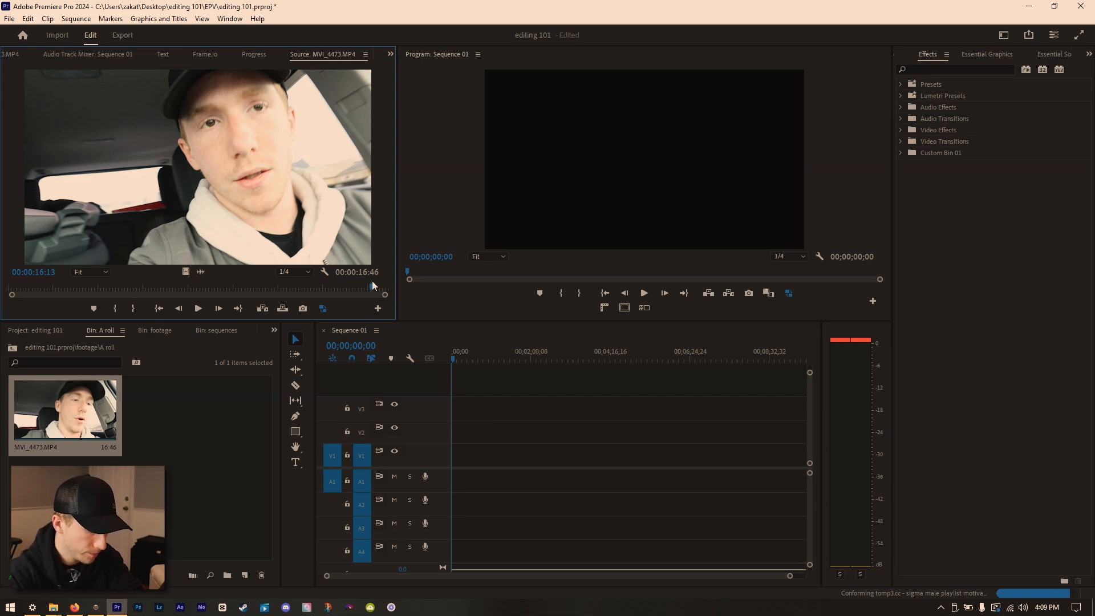
pyautogui.press('o')
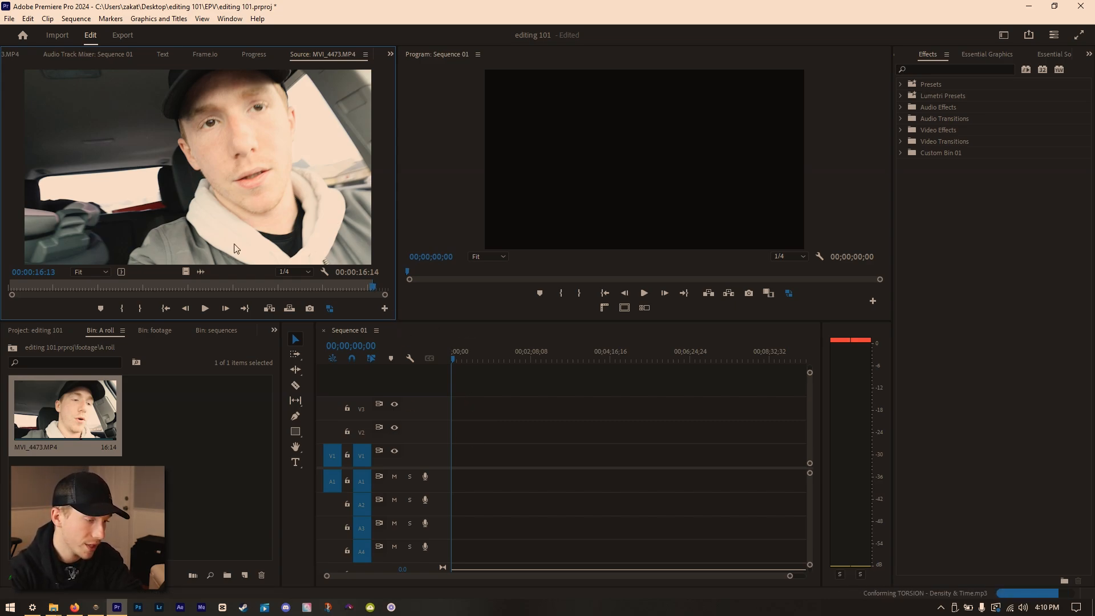
# Mark the source clip's In point a few frames after its beginning and scrub to check the marked range.
pyautogui.moveTo(152, 288); pyautogui.dragTo(36, 290)
pyautogui.press('i')
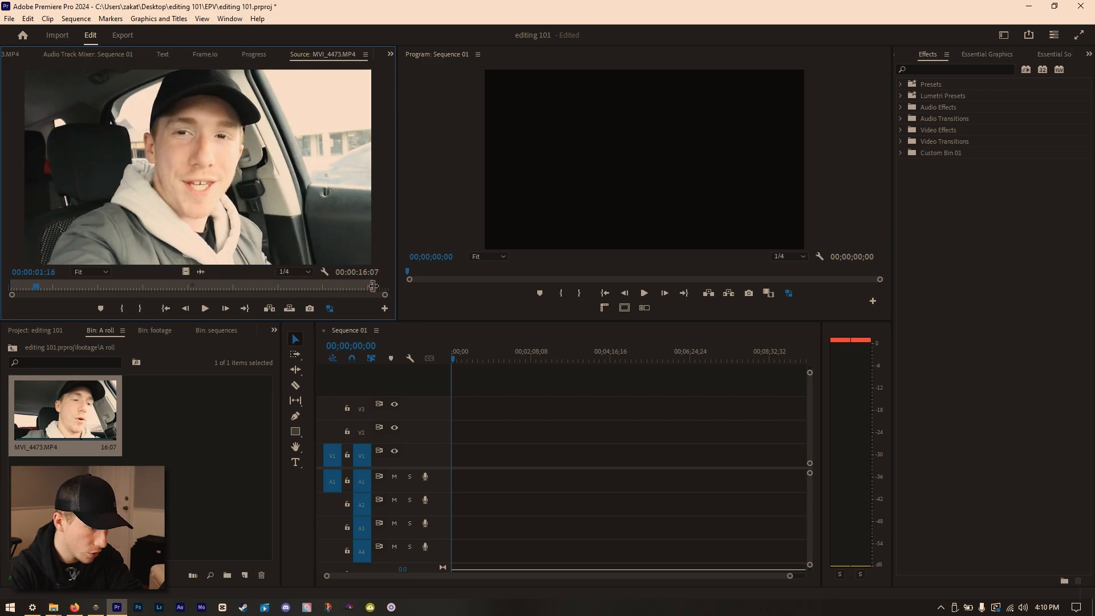
pyautogui.moveTo(378, 290); pyautogui.dragTo(361, 289)
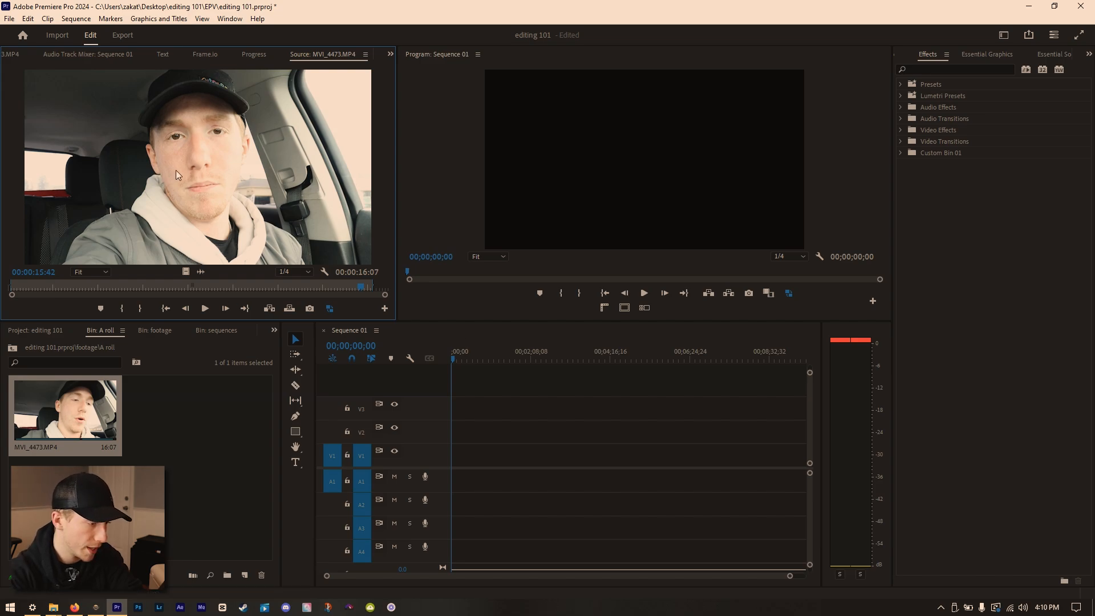
# Place the marked clip at the start of Sequence 01 on V1 and A1, and move the playhead to 00;00;04;56.
pyautogui.moveTo(182, 179); pyautogui.dragTo(457, 463)
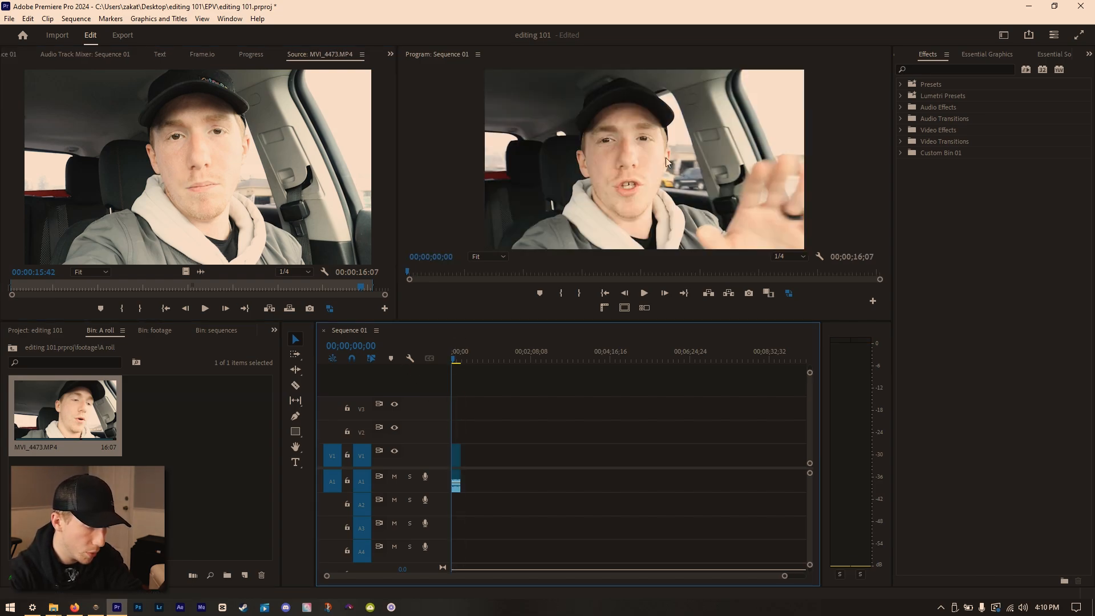
pyautogui.click(611, 163)
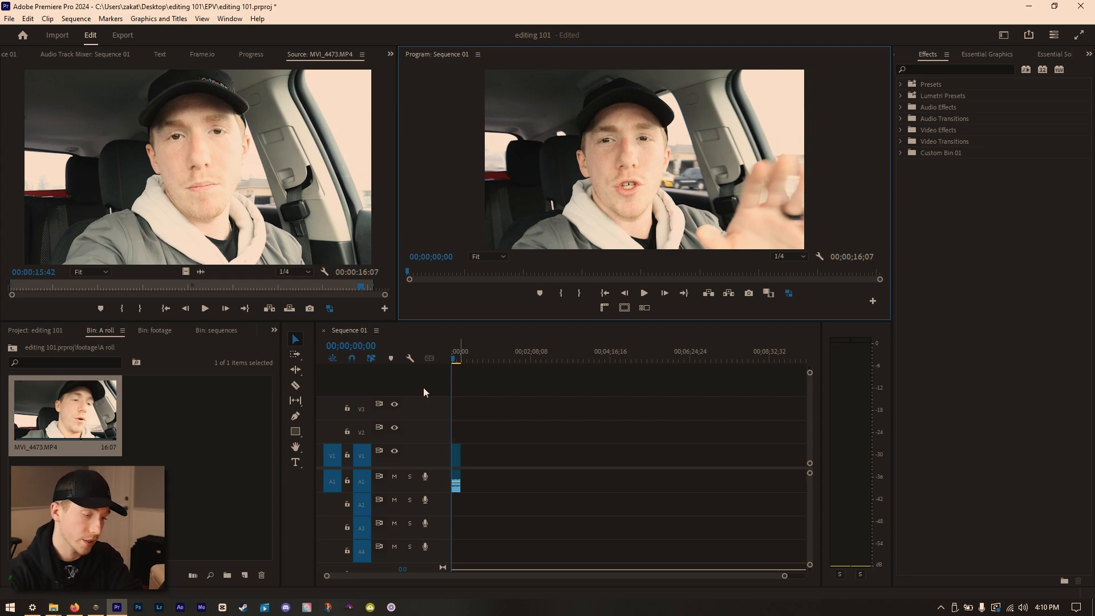
pyautogui.click(485, 416)
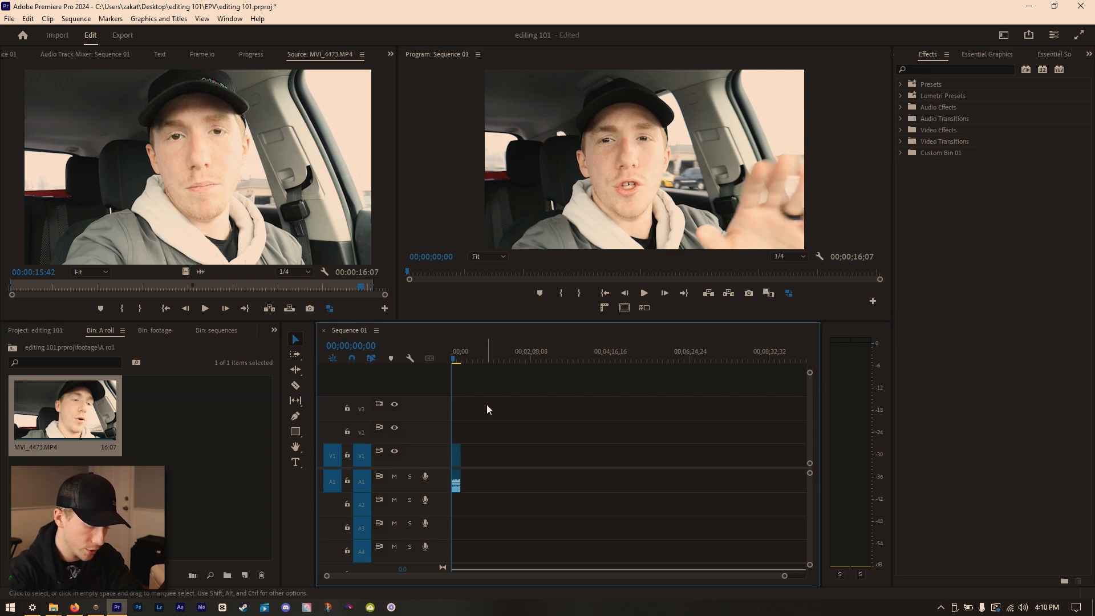
pyautogui.press('\\')
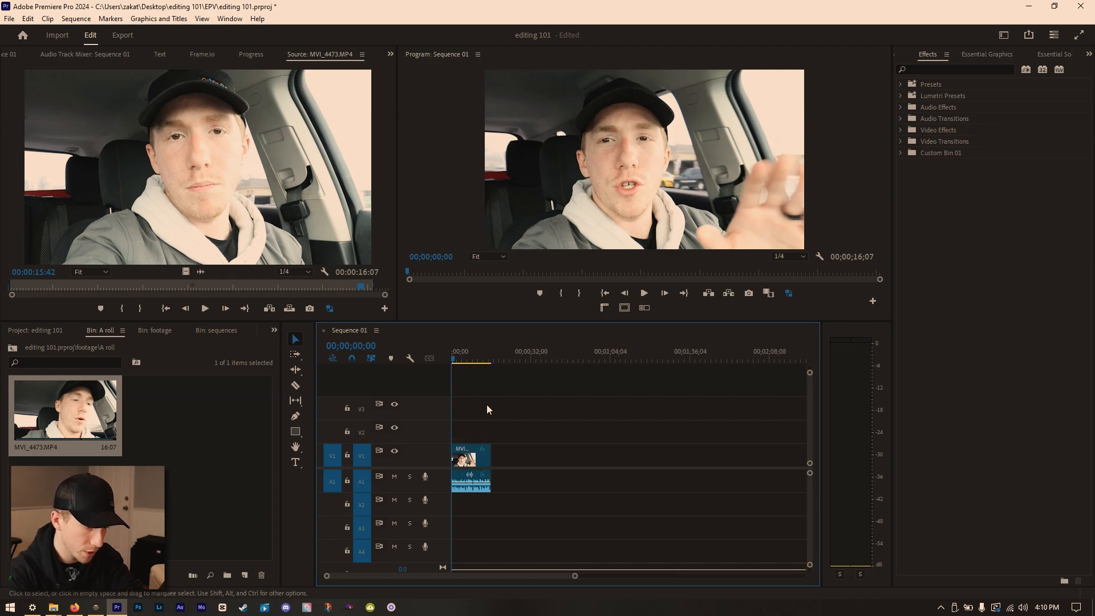
pyautogui.click(486, 358)
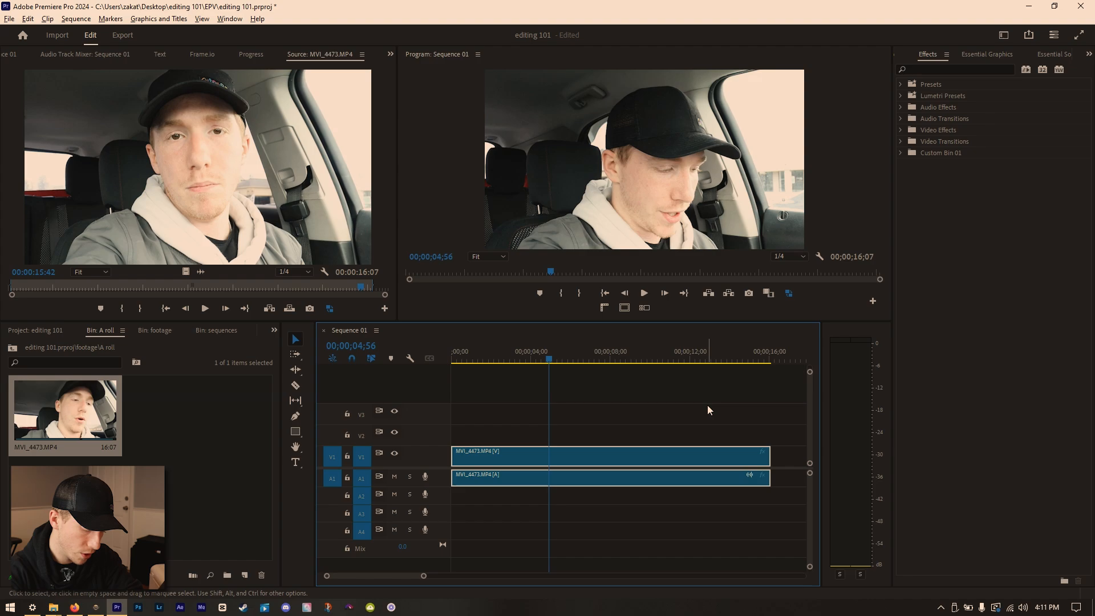
# Increase the height of the audio tracks and the video tracks in the Sequence 01 timeline.
pyautogui.hotkey('alt', '=')
pyautogui.hotkey('alt', '=')
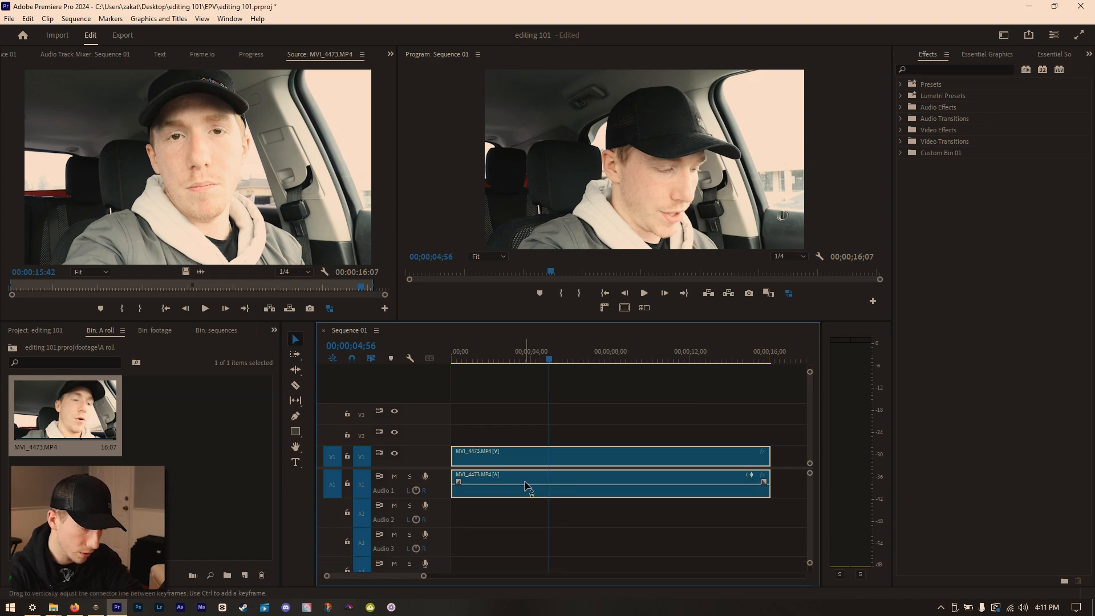
pyautogui.hotkey('ctrl', '=')
pyautogui.hotkey('ctrl', '=')
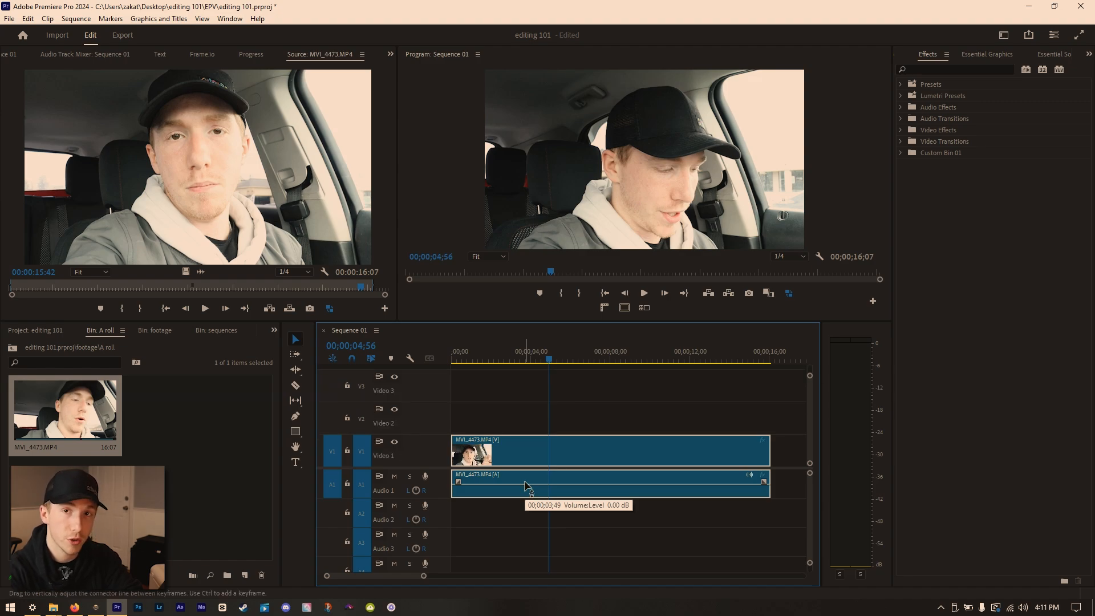
# Turn on audio waveforms and turn off video thumbnails in the timeline display settings.
pyautogui.click(408, 360)
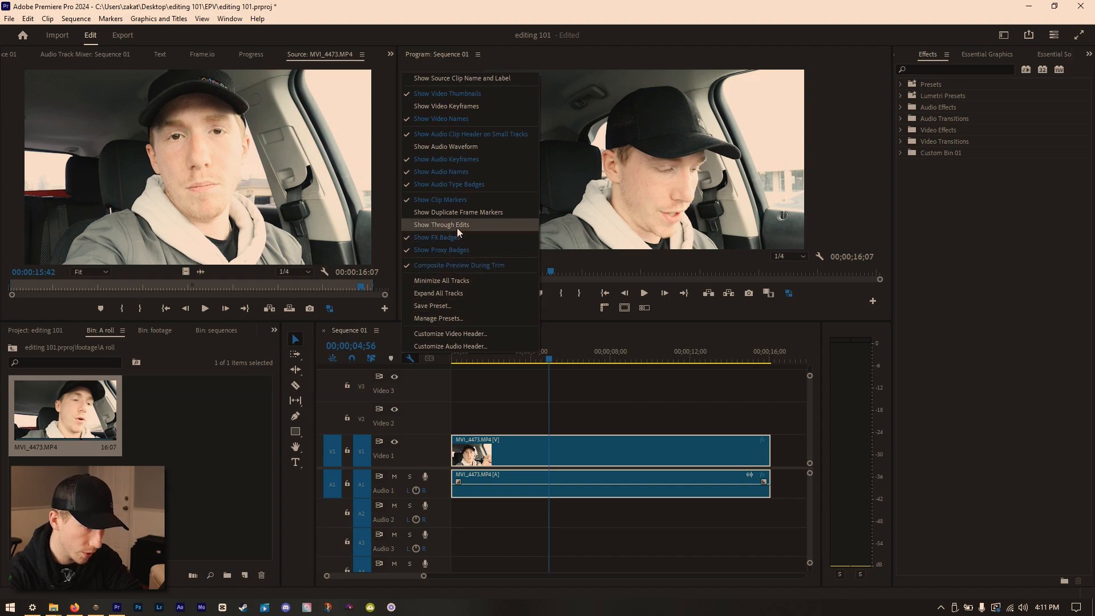
pyautogui.click(466, 147)
pyautogui.moveTo(551, 360); pyautogui.dragTo(556, 360)
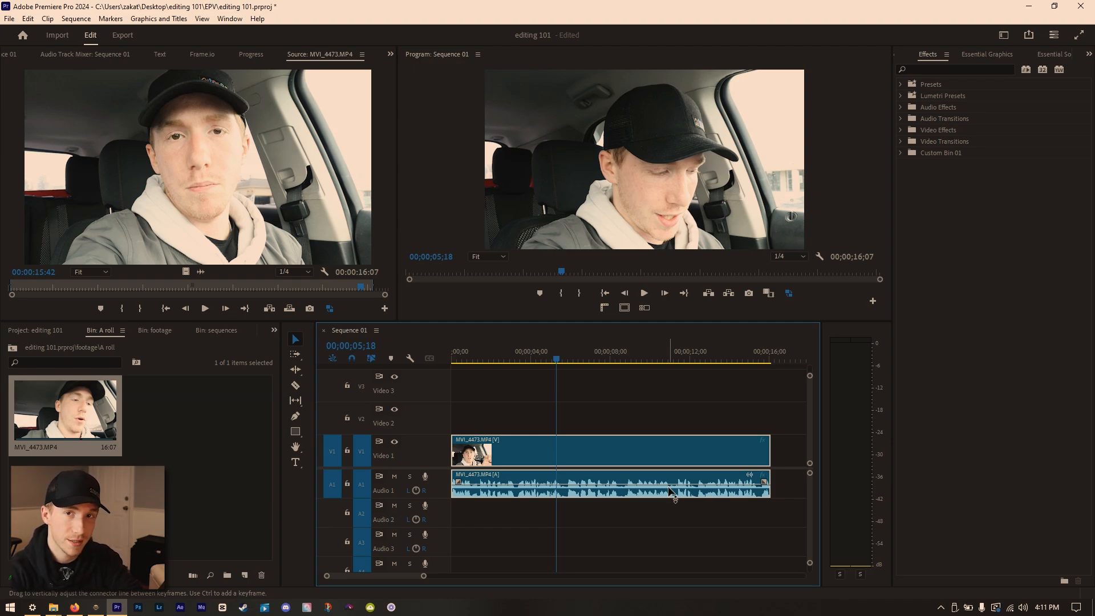
pyautogui.click(410, 359)
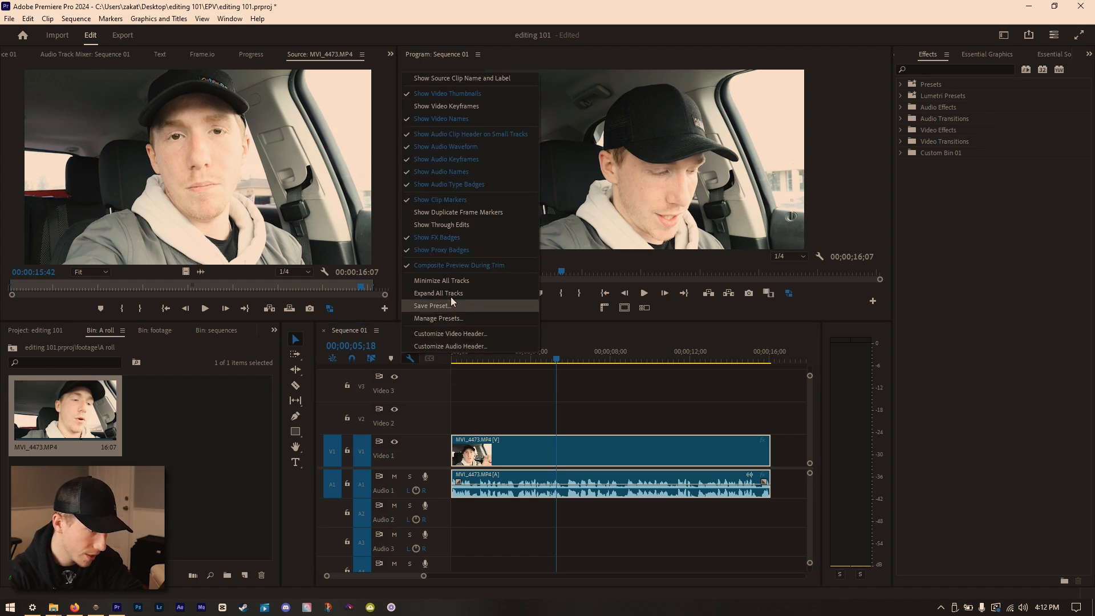
pyautogui.click(463, 94)
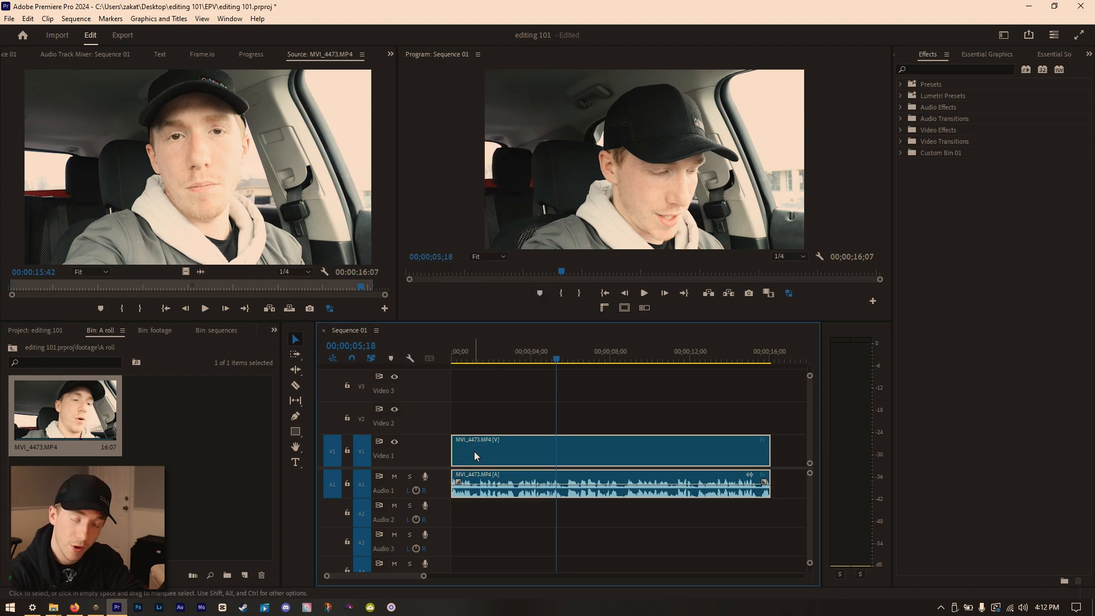
# Turn video thumbnails back on in the timeline display settings.
pyautogui.click(409, 359)
pyautogui.click(481, 97)
pyautogui.click(493, 394)
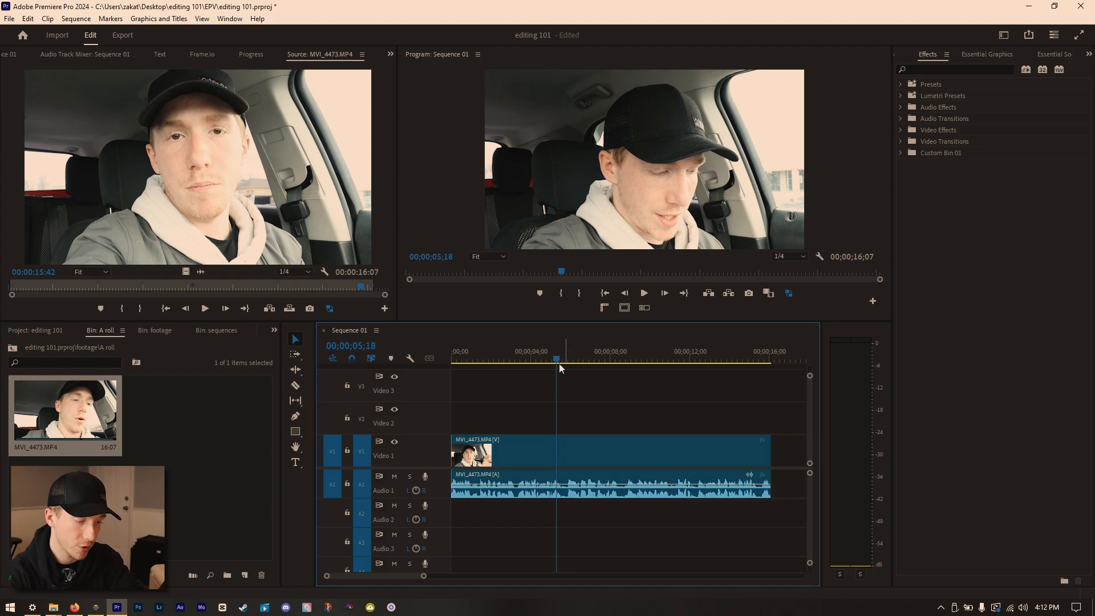
# Select the MVI_4473.MP4 clip in Sequence 01 and inspect its opening seconds closely, with the playhead at 00;00;00;21.
pyautogui.click(793, 361)
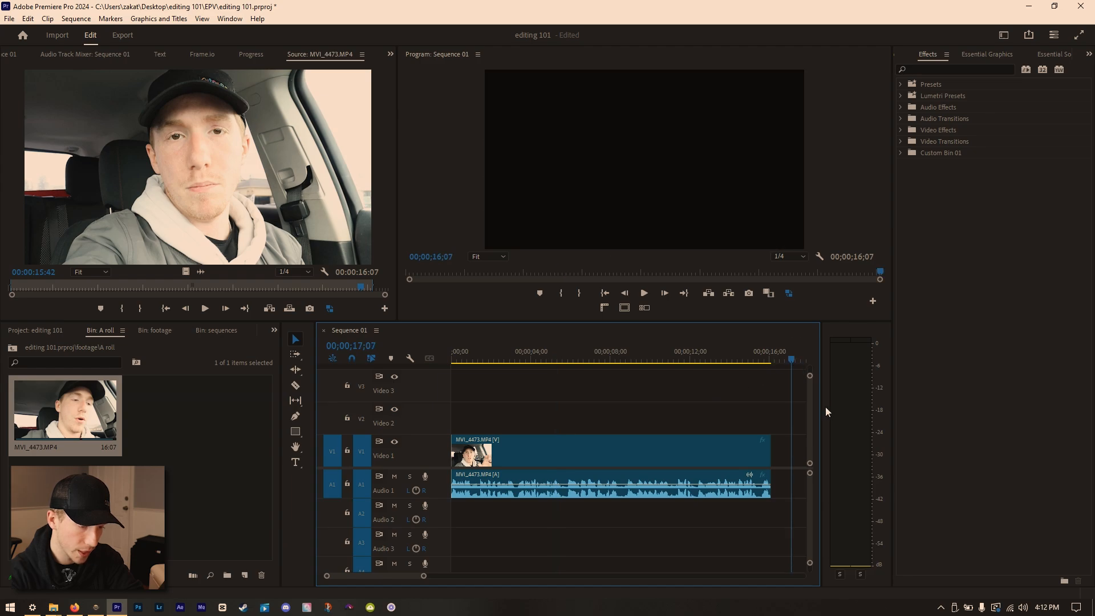
pyautogui.click(505, 452)
pyautogui.press('space')
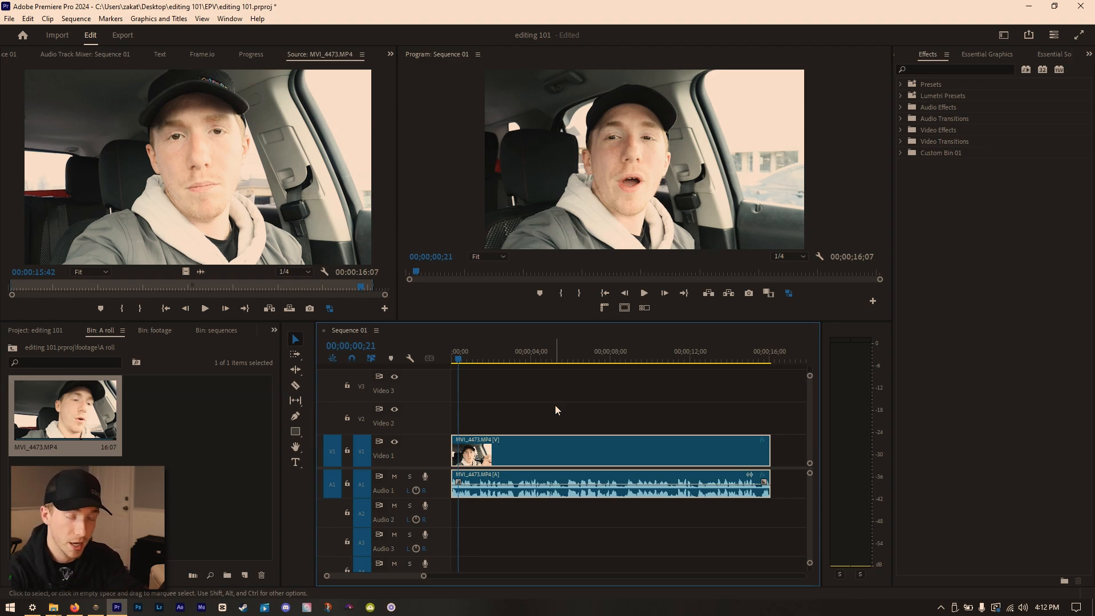
pyautogui.press('=')
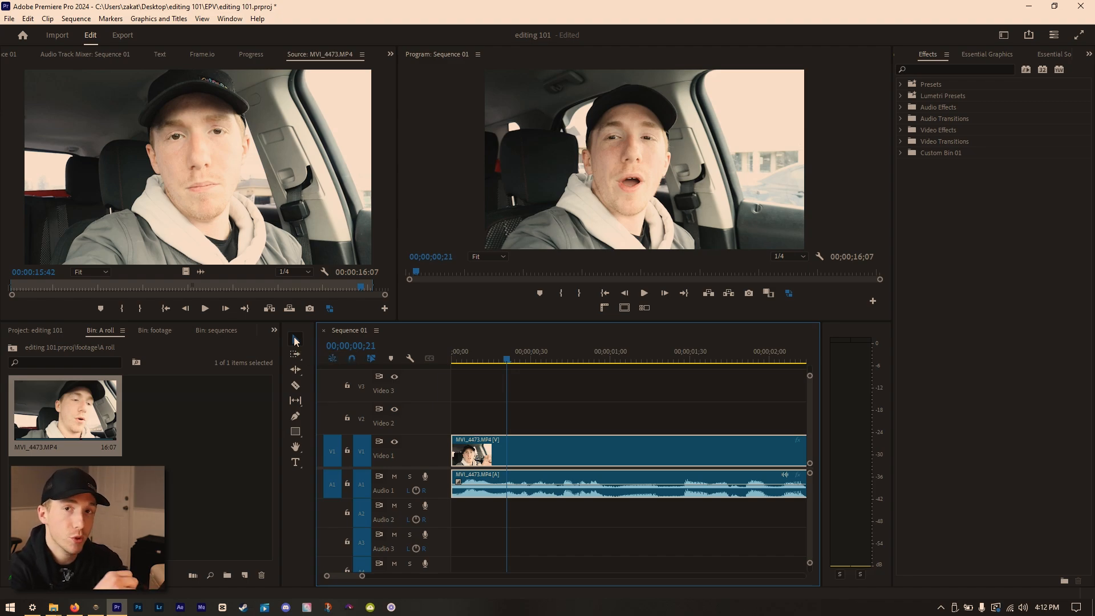
pyautogui.moveTo(537, 458)
pyautogui.mouseDown()
pyautogui.moveTo(523, 454)
pyautogui.moveTo(535, 414)
pyautogui.moveTo(518, 453)
pyautogui.mouseUp()
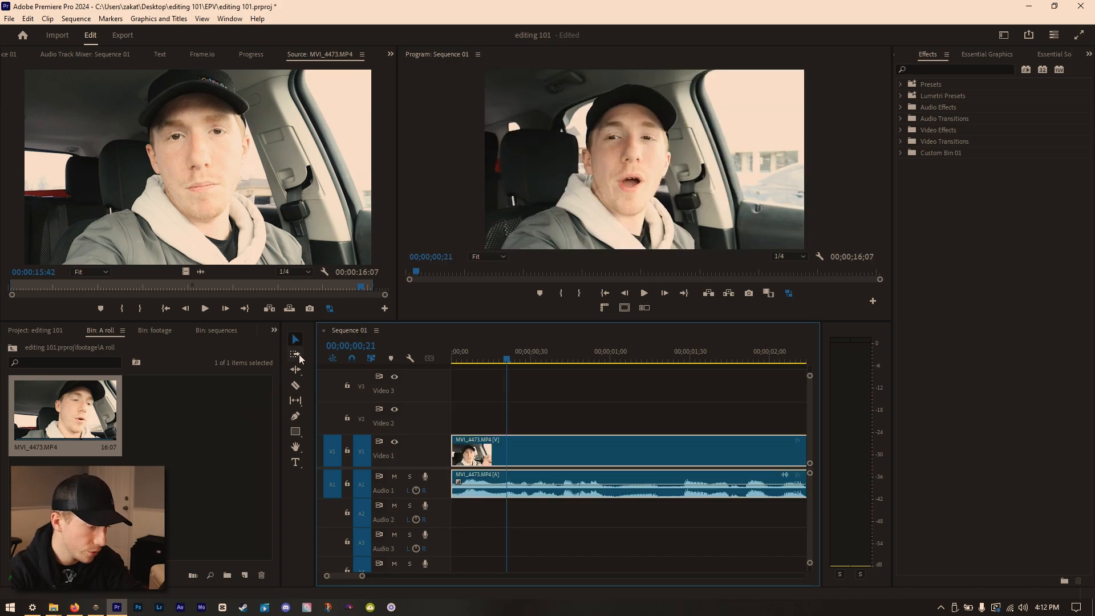
# Make a series of trial cuts along the clip on V1 and A1 with the Razor tool.
pyautogui.click(296, 385)
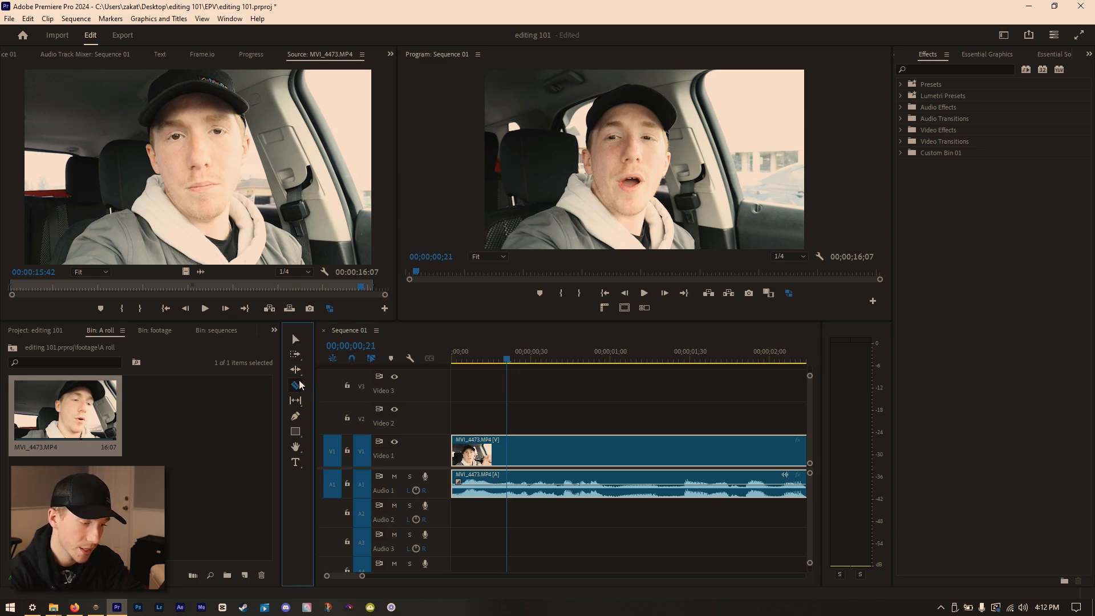
pyautogui.click(530, 451)
pyautogui.click(589, 450)
pyautogui.click(657, 450)
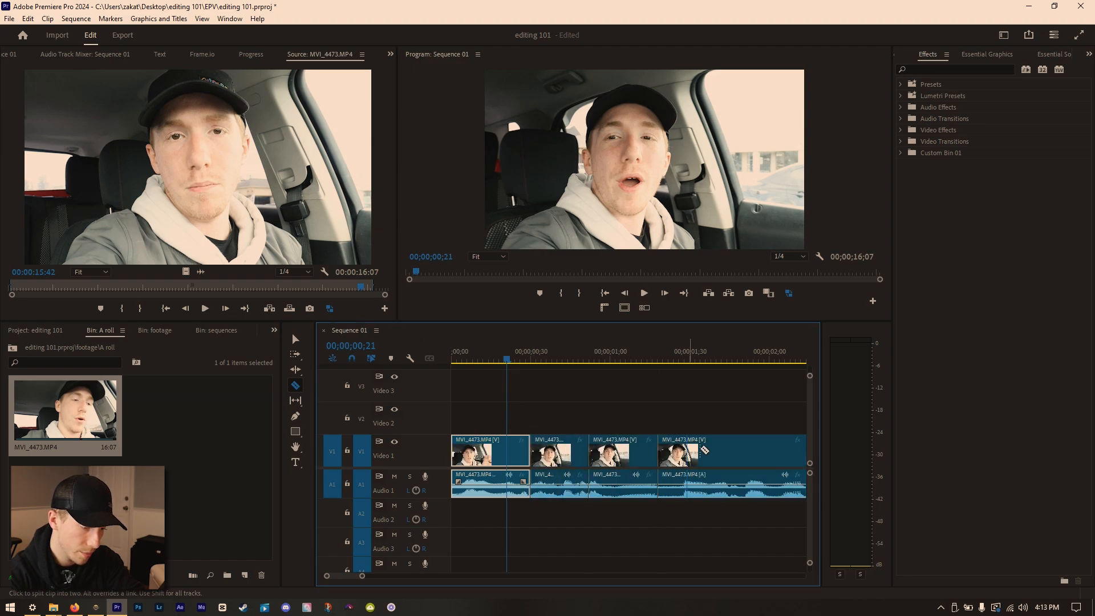
pyautogui.click(718, 451)
pyautogui.click(780, 451)
pyautogui.click(692, 451)
pyautogui.click(629, 450)
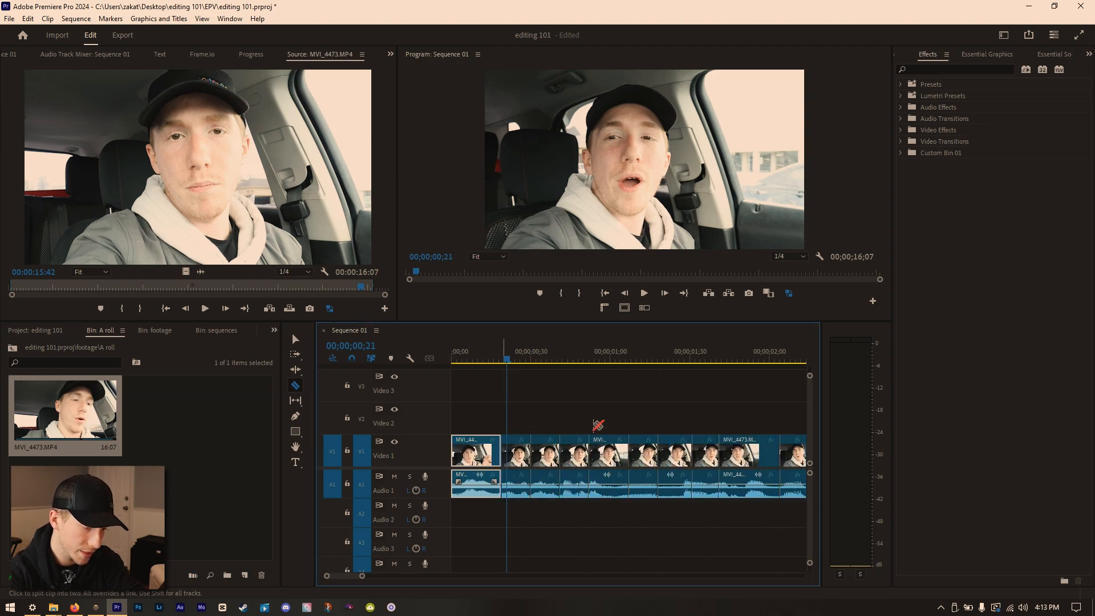
# Undo all the trial razor cuts on the clip.
pyautogui.hotkey('ctrl', 'z')
pyautogui.hotkey('ctrl', 'z')
pyautogui.hotkey('ctrl', 'z')
pyautogui.hotkey('ctrl', 'z')
pyautogui.hotkey('ctrl', 'z')
pyautogui.hotkey('ctrl', 'z')
pyautogui.hotkey('ctrl', 'z')
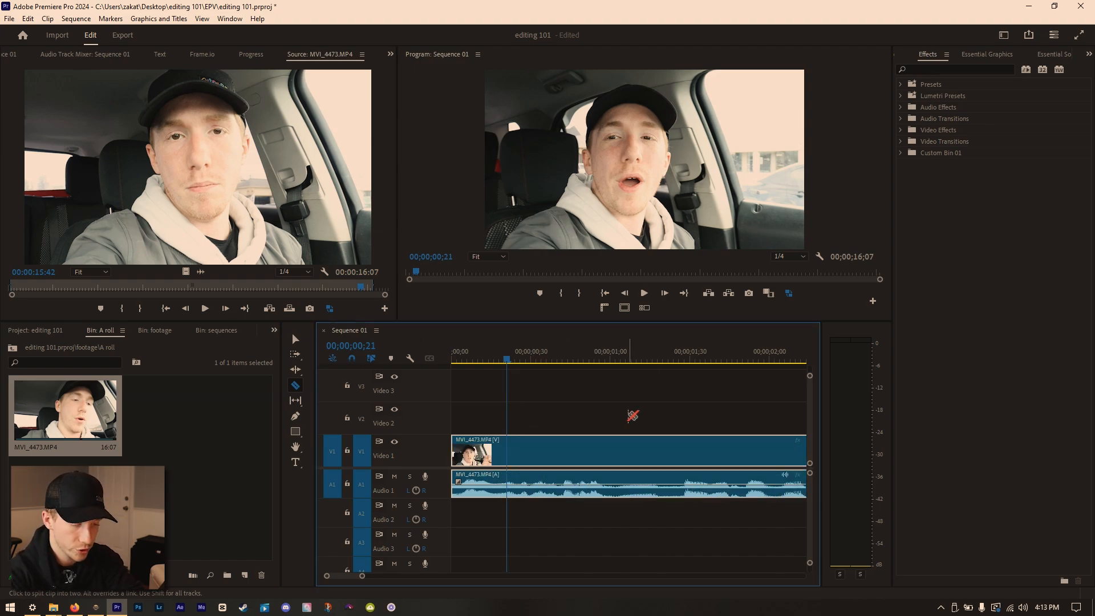
# Play the sequence from its start and cut the clip on both sides of the pause, at about 00;00;03;11 and 00;00;03;21.
pyautogui.click(509, 359)
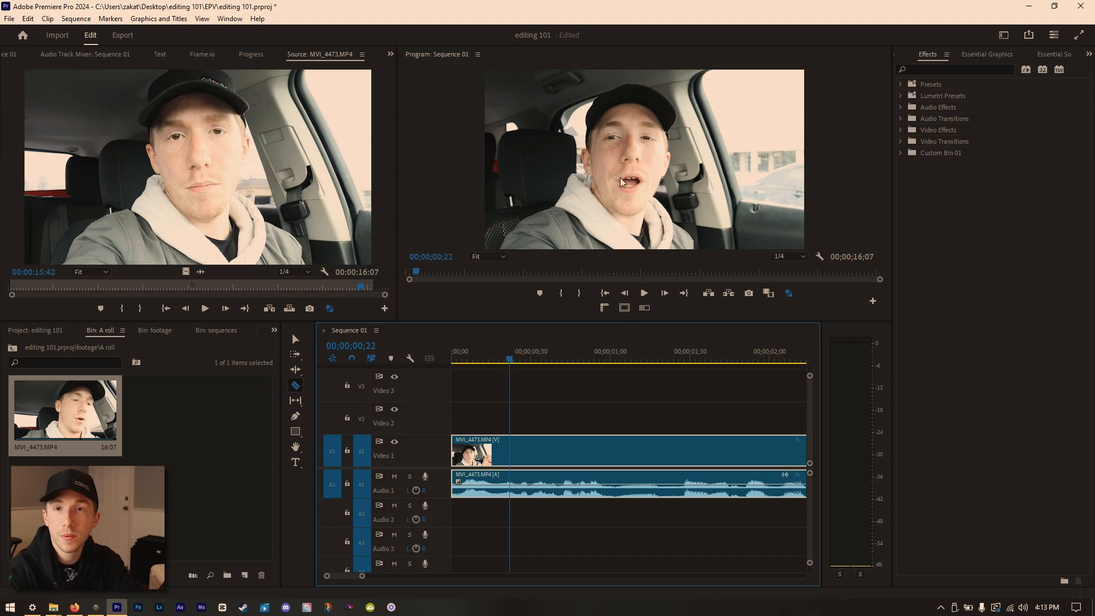
pyautogui.moveTo(518, 354); pyautogui.dragTo(432, 365)
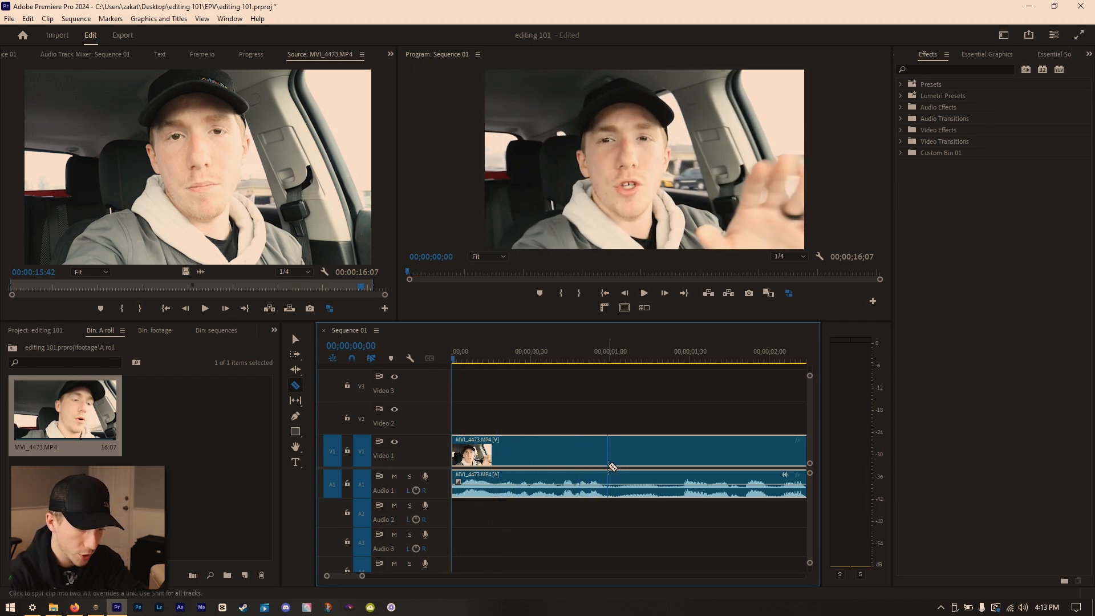
pyautogui.moveTo(494, 358); pyautogui.dragTo(446, 369)
pyautogui.press('space')
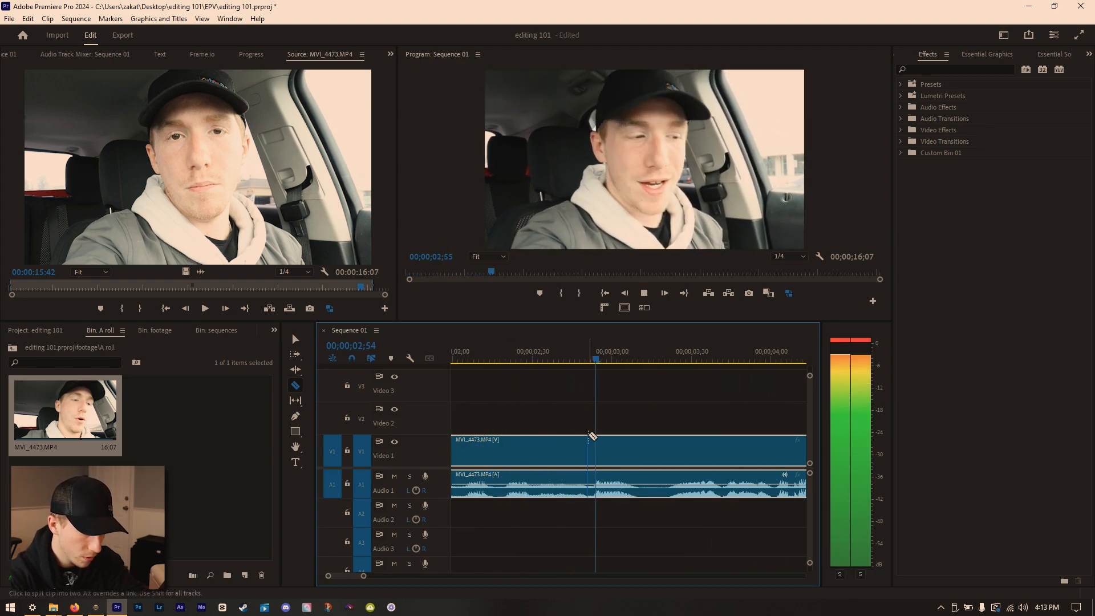
pyautogui.press('space')
pyautogui.moveTo(643, 359); pyautogui.dragTo(651, 368)
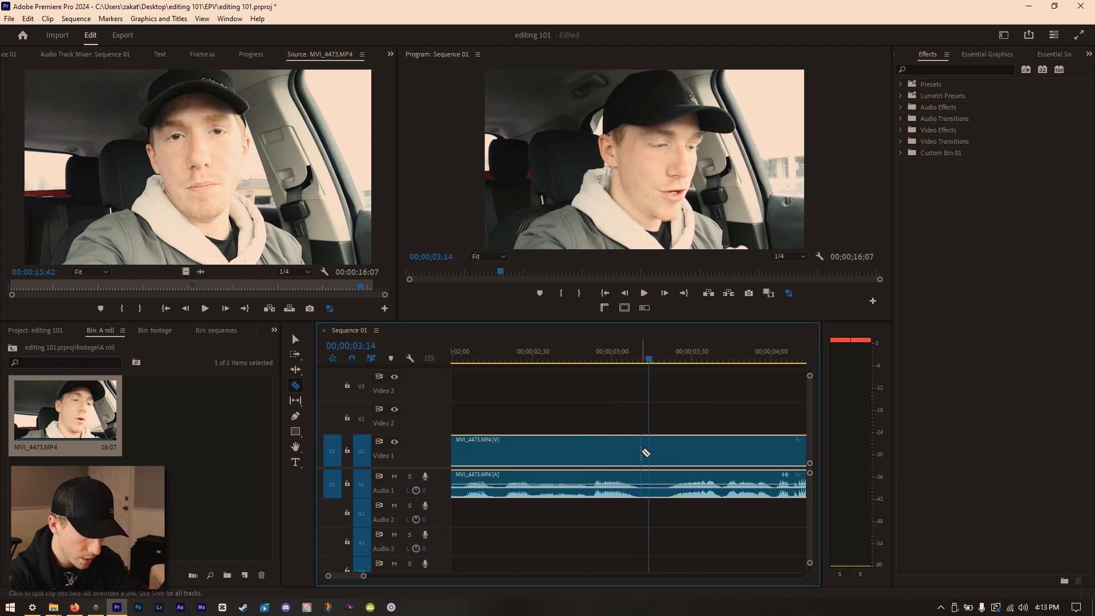
pyautogui.click(642, 454)
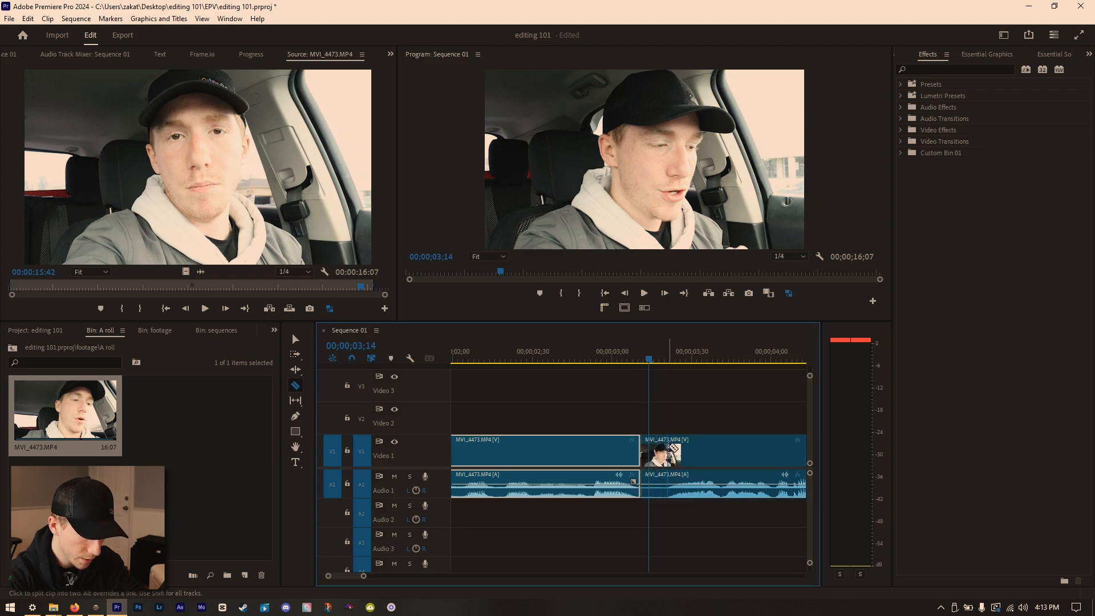
pyautogui.click(668, 448)
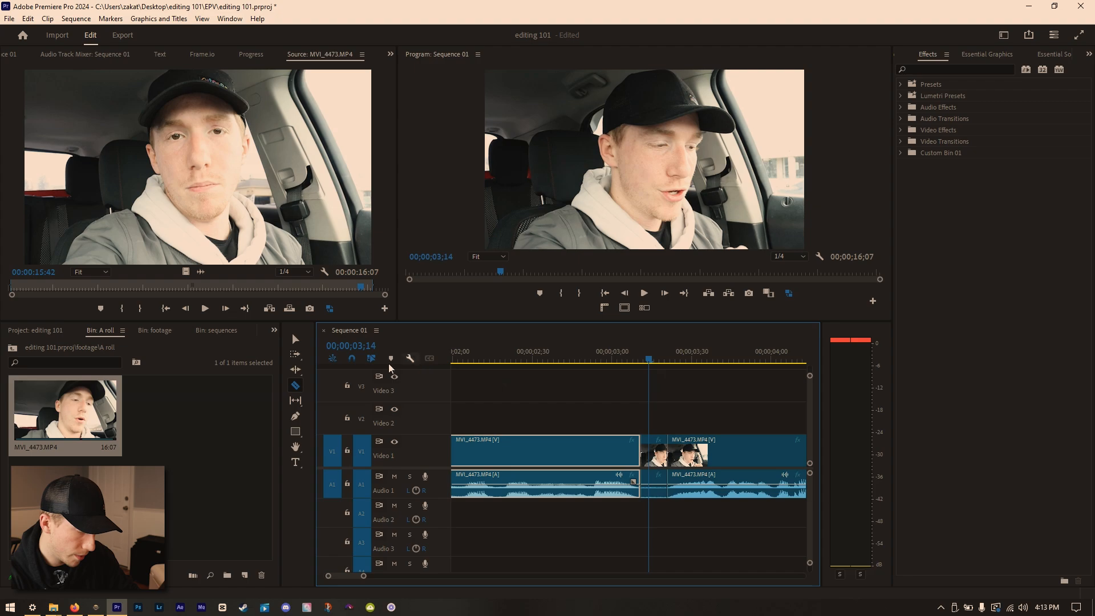
# Try deleting the silent segment between the two cuts with a plain delete, and undo it.
pyautogui.click(297, 341)
pyautogui.click(660, 454)
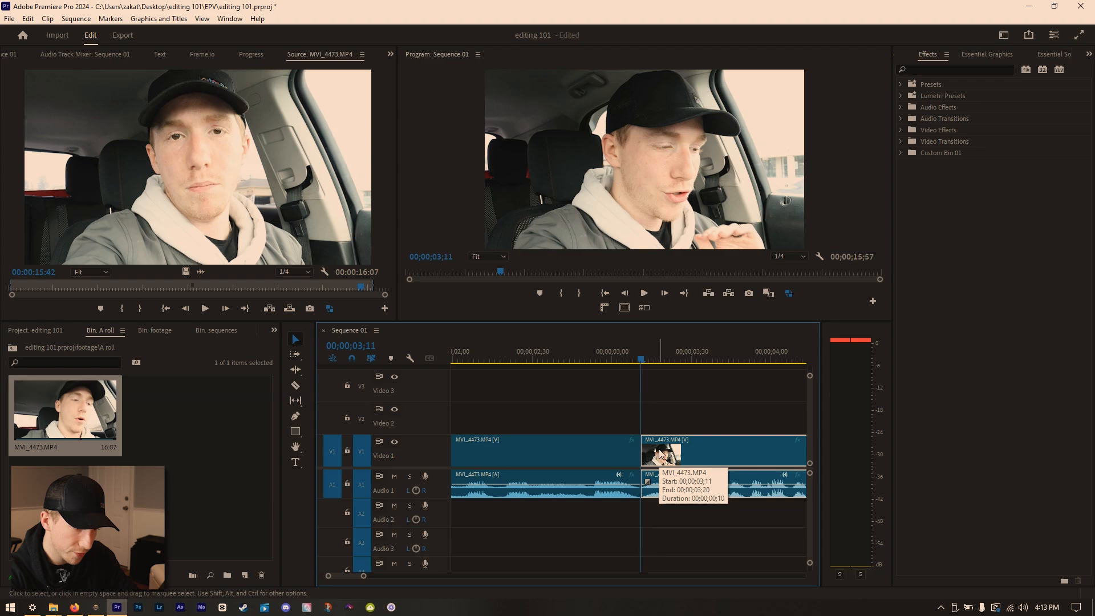
pyautogui.press('Up')
pyautogui.press('Delete')
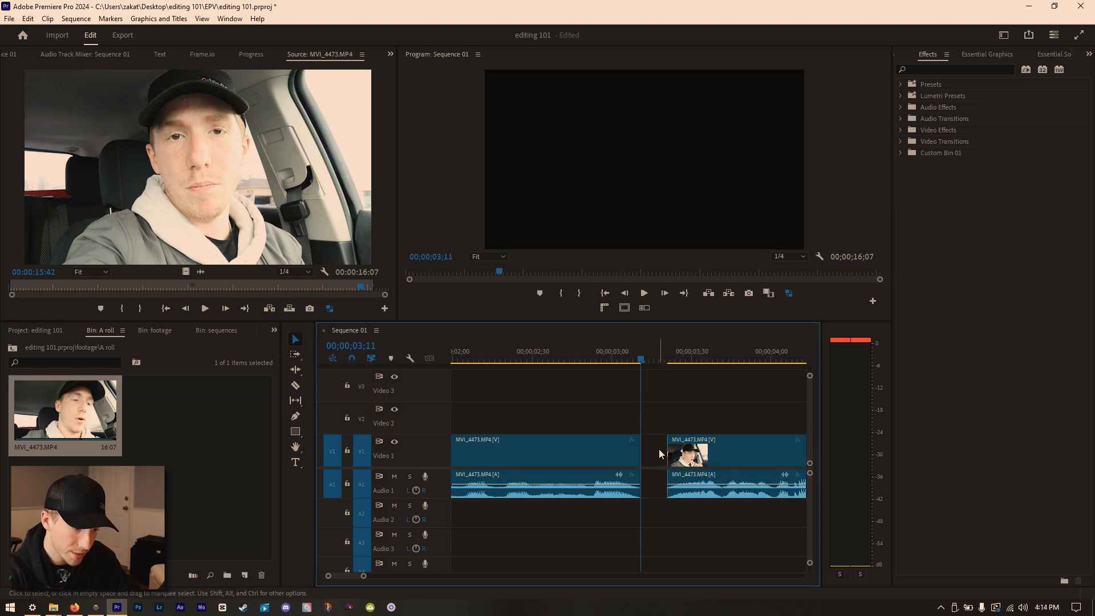
pyautogui.hotkey('ctrl', 'z')
# Ripple delete the silent segment after 00;00;03;11 and play the sequence onward from the join.
pyautogui.click(654, 450)
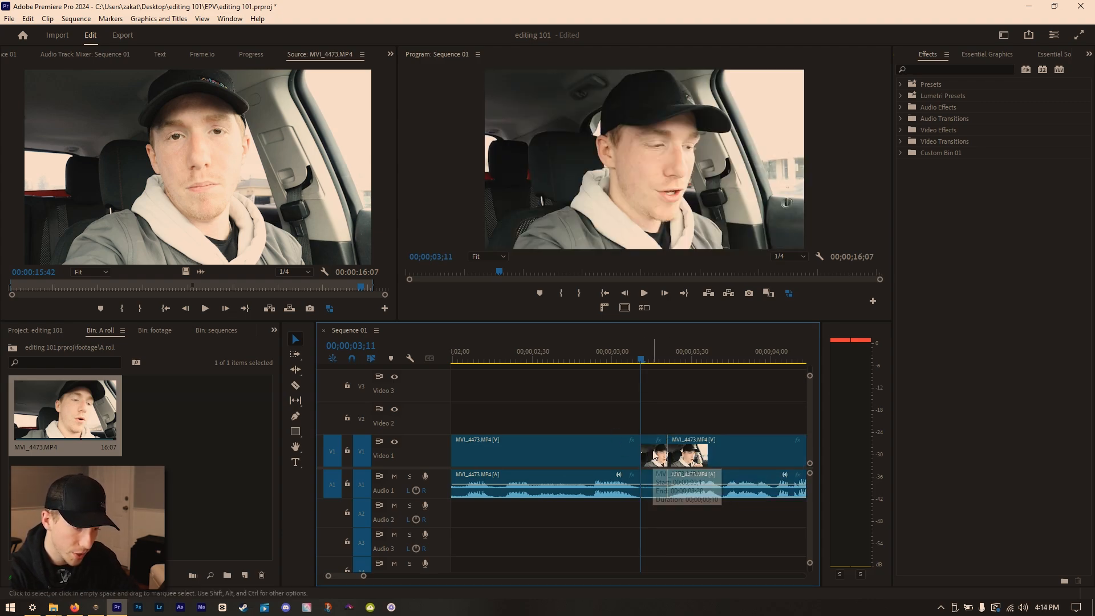
pyautogui.hotkey('shift', 'Delete')
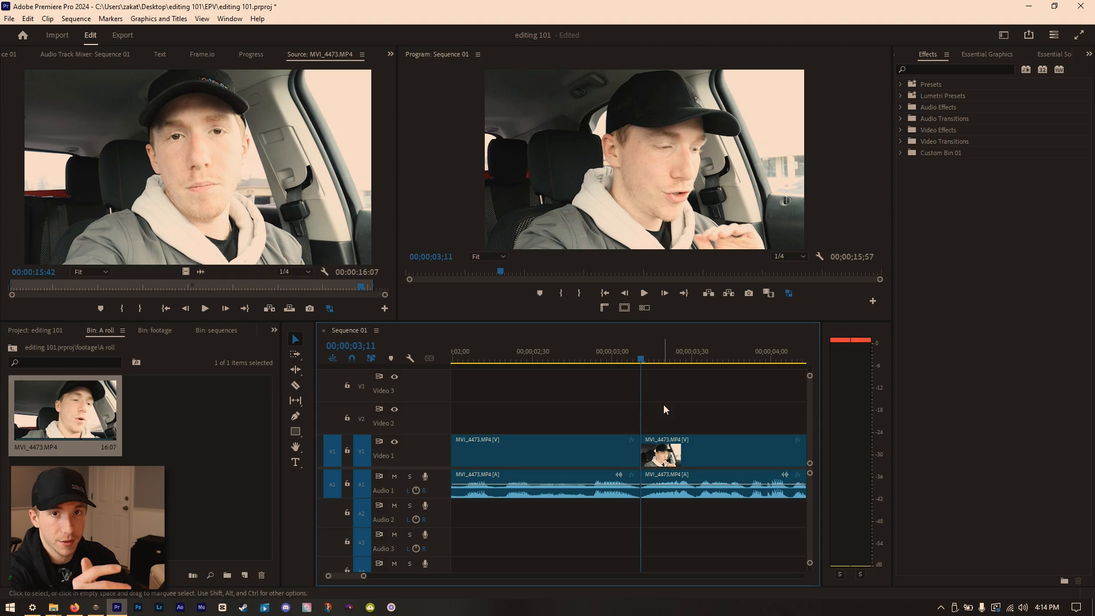
pyautogui.press('space')
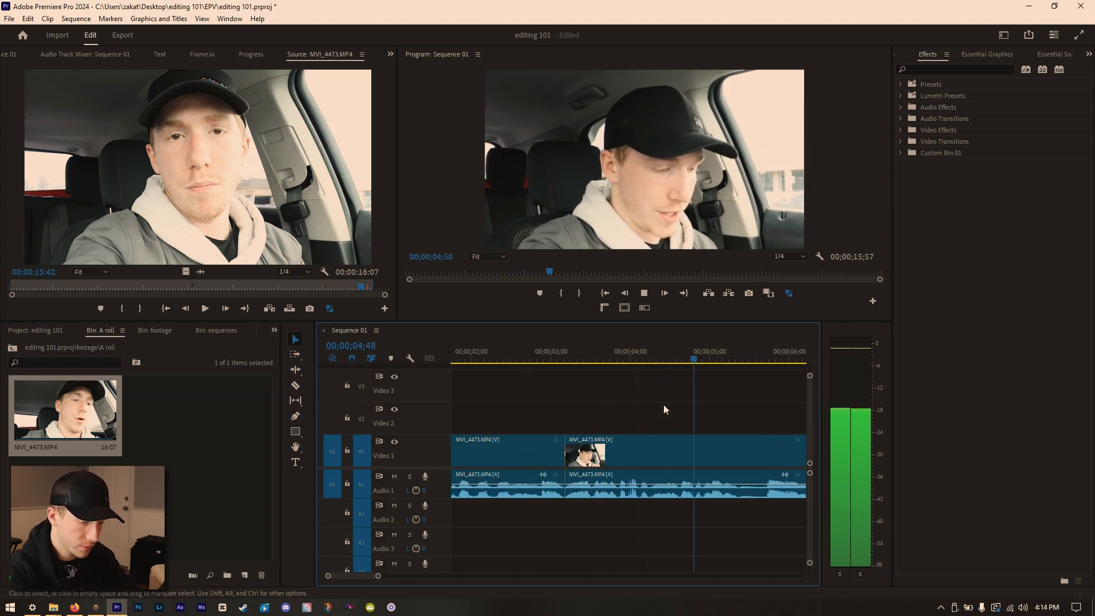
pyautogui.press('space')
# Cut the clip on both sides of the pause just before 00;00;05;49 and ripple delete the segment between the cuts.
pyautogui.press('=')
pyautogui.press('c')
pyautogui.click(553, 451)
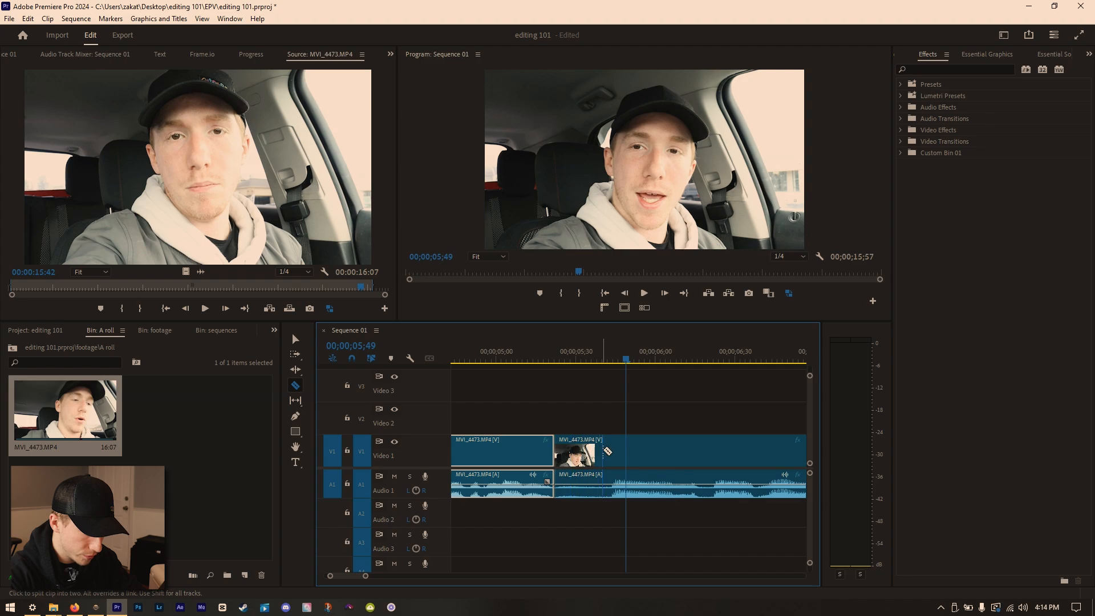
pyautogui.click(609, 451)
pyautogui.press('v')
pyautogui.click(582, 454)
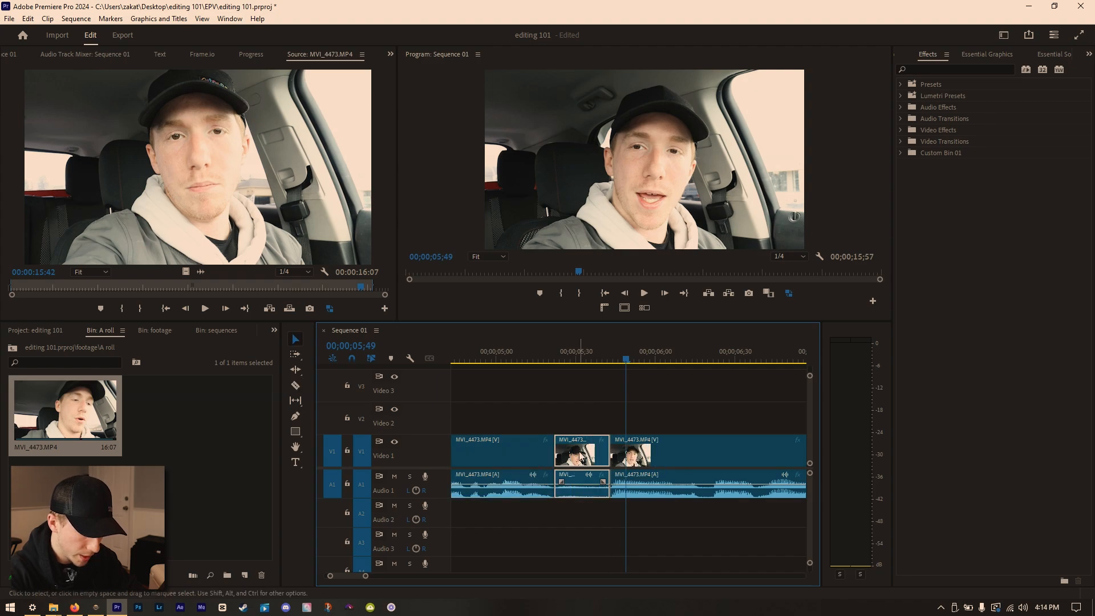
pyautogui.hotkey('shift', 'Delete')
# Play on, cut around the pause that starts at about 00;00;07;50, and ripple delete the segment between those cuts.
pyautogui.press('space')
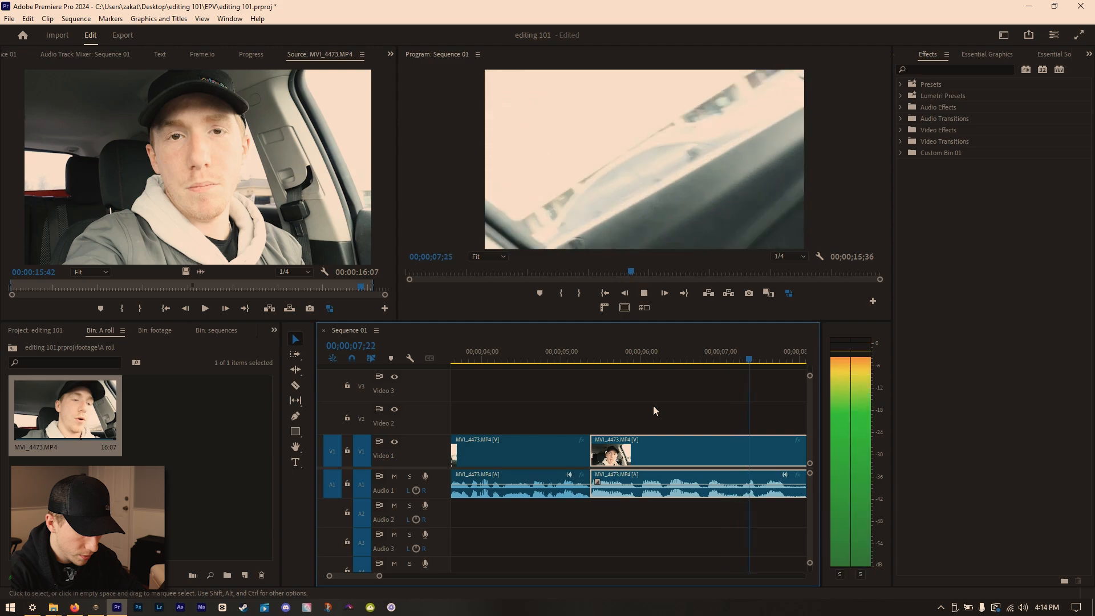
pyautogui.press('=')
pyautogui.press('space')
pyautogui.press('c')
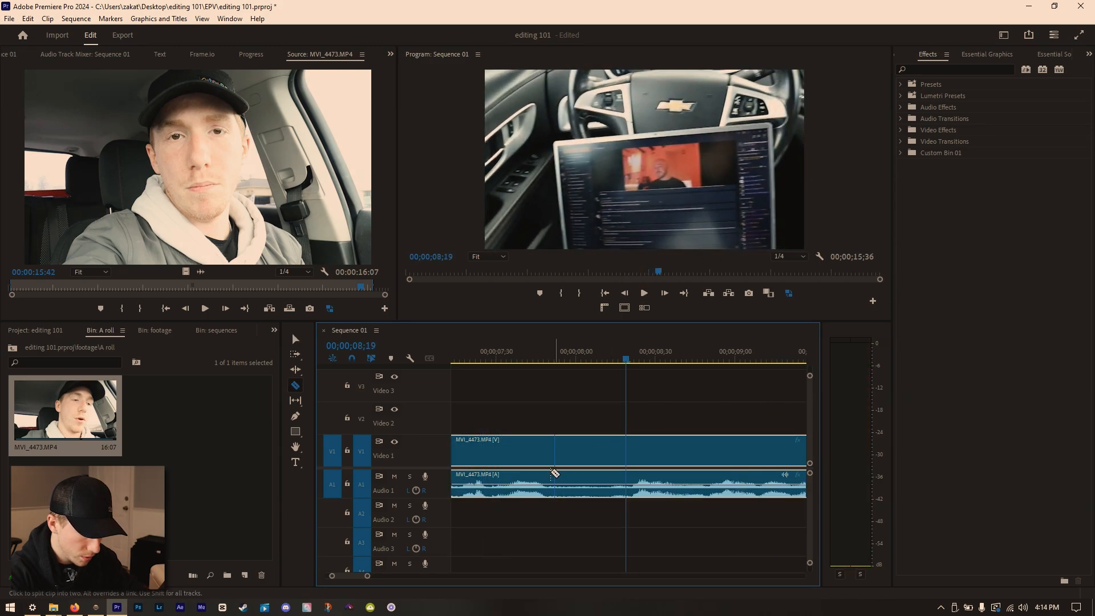
pyautogui.click(548, 461)
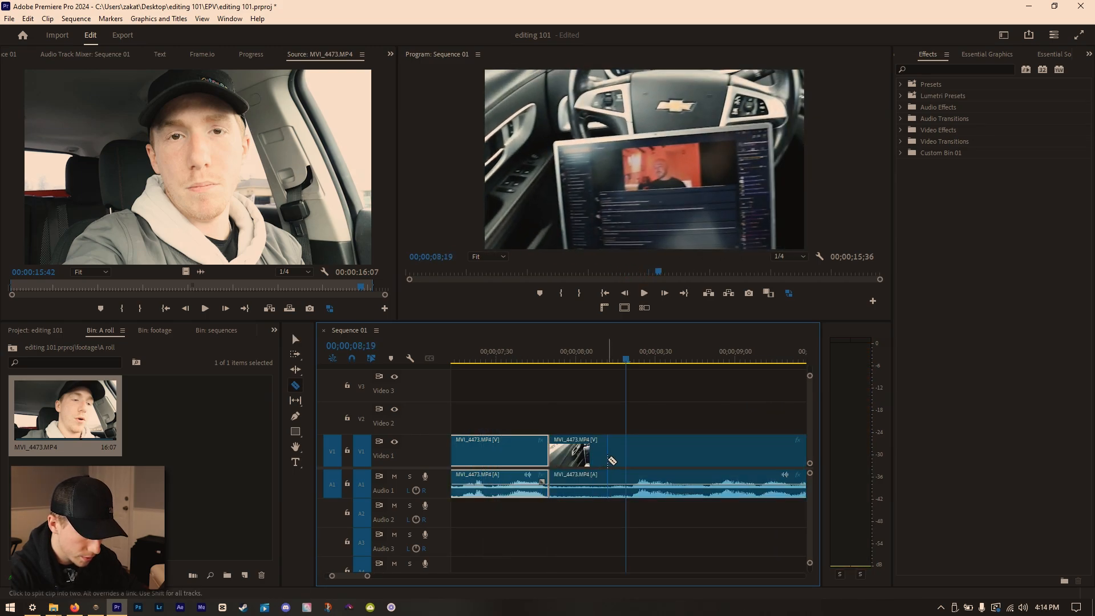
pyautogui.click(608, 461)
pyautogui.press('v')
pyautogui.click(591, 456)
pyautogui.hotkey('shift', 'Delete')
# Play the sequence from the last edit point at 00;00;07;50 through to its end.
pyautogui.press('Up')
pyautogui.press('space')
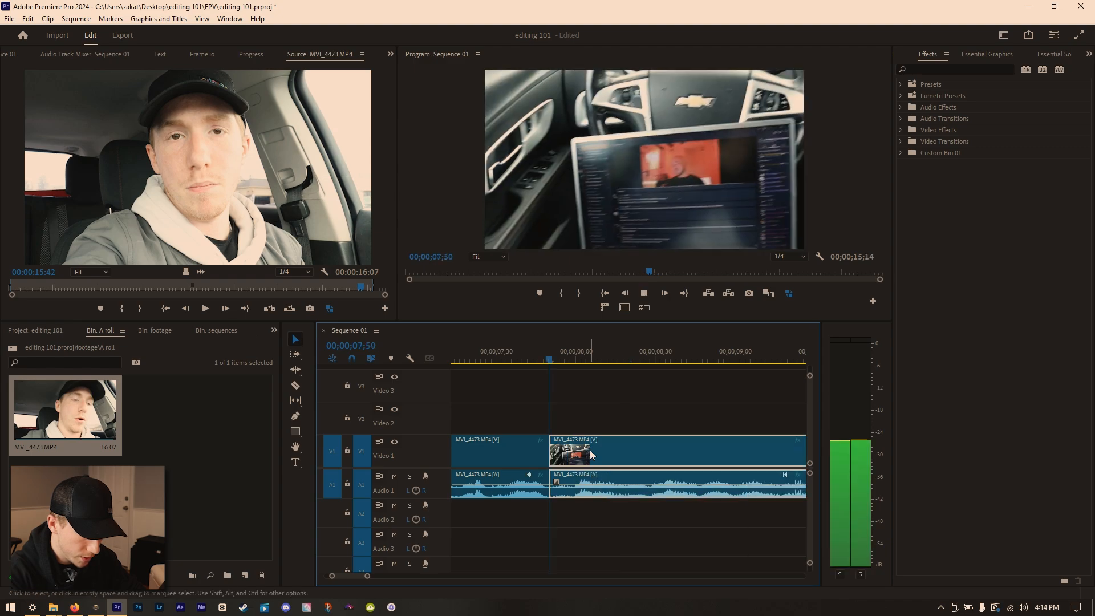
pyautogui.press('-')
pyautogui.press('-')
pyautogui.press('-')
pyautogui.press('-')
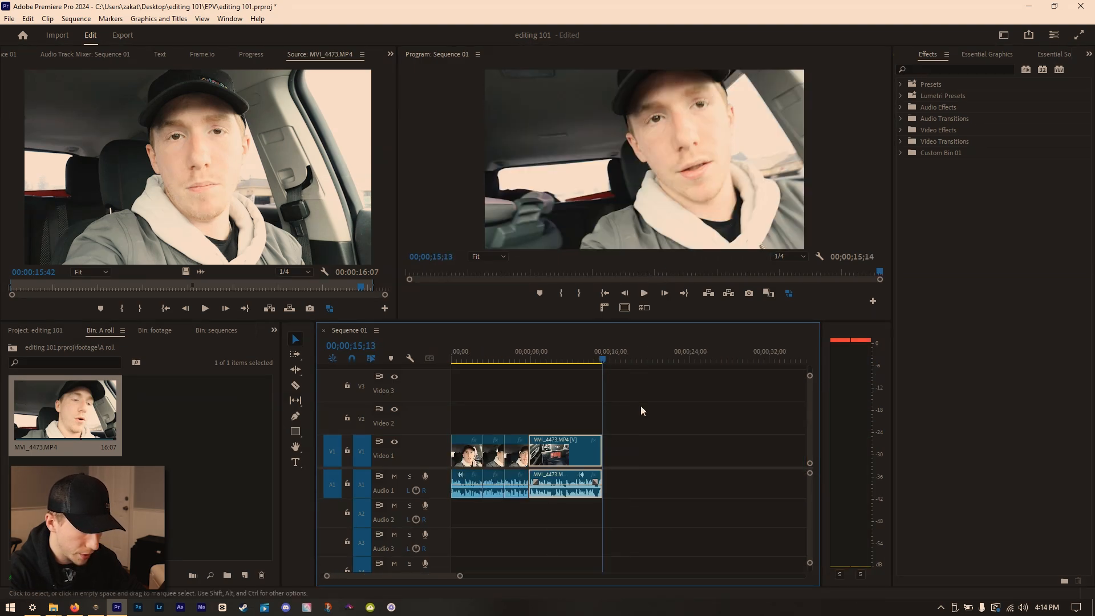
# Search the effects for "constant" and apply the Constant Power crossfade to the first cut on A1.
pyautogui.click(480, 359)
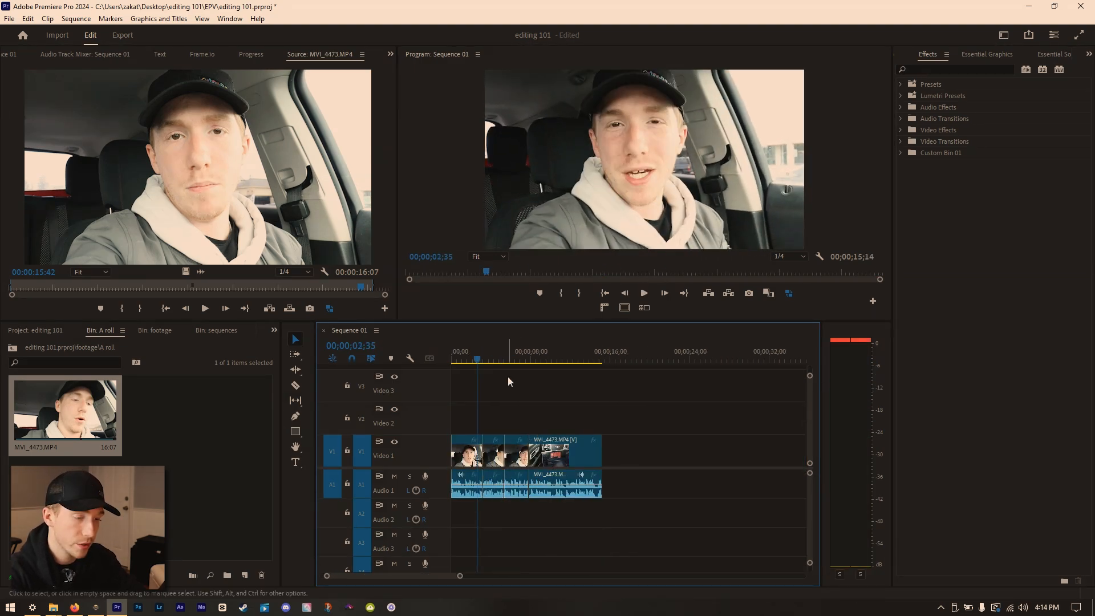
pyautogui.click(939, 69)
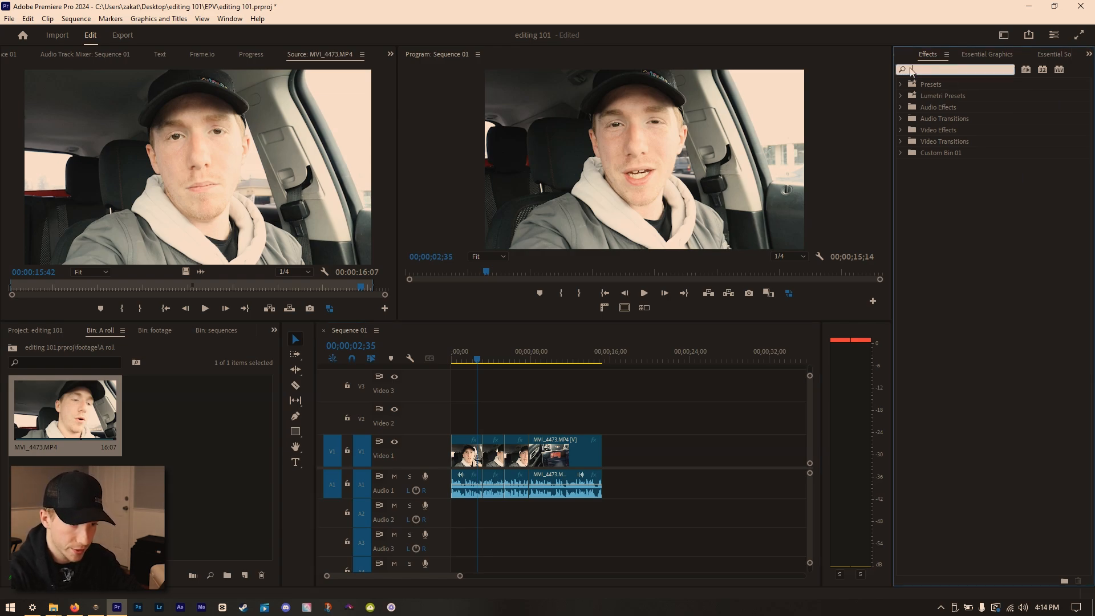
pyautogui.write('cos')
pyautogui.press('BackSpace')
pyautogui.write('nstant')
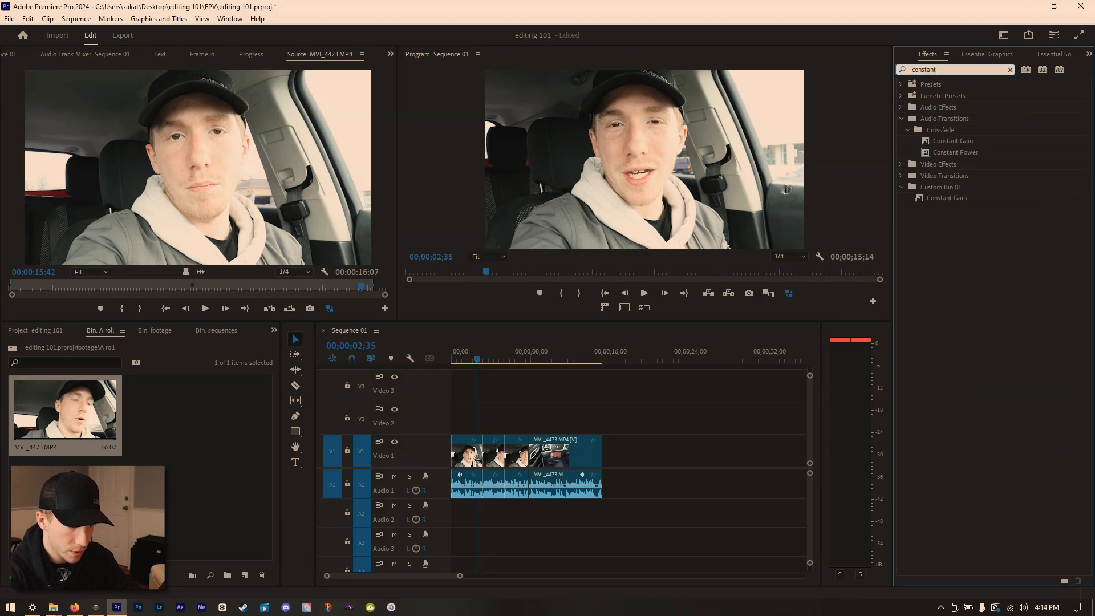
pyautogui.click(947, 155)
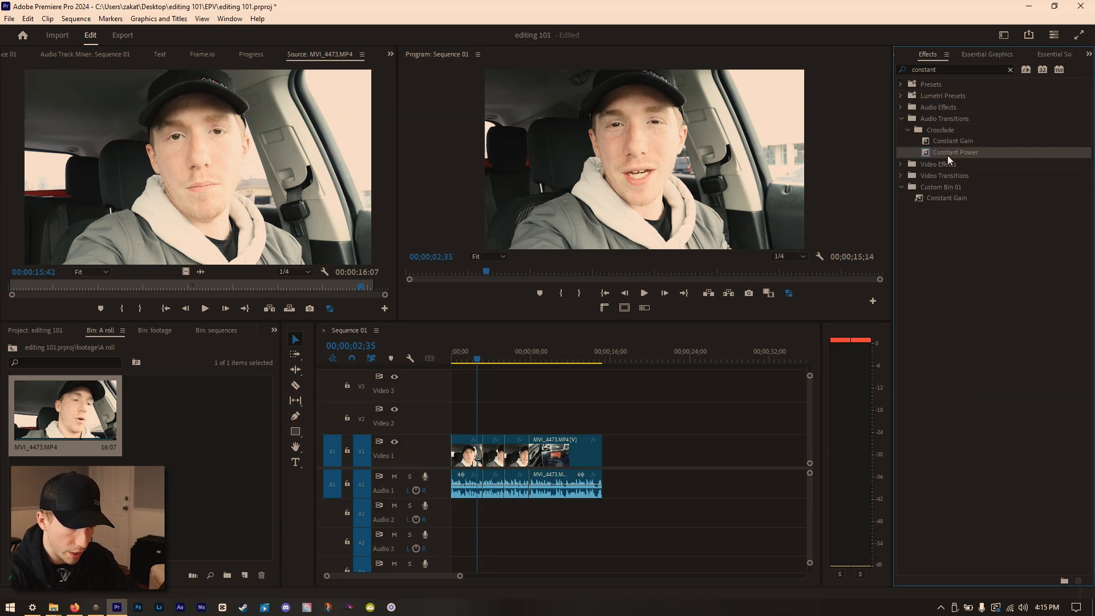
pyautogui.moveTo(929, 153); pyautogui.dragTo(483, 493)
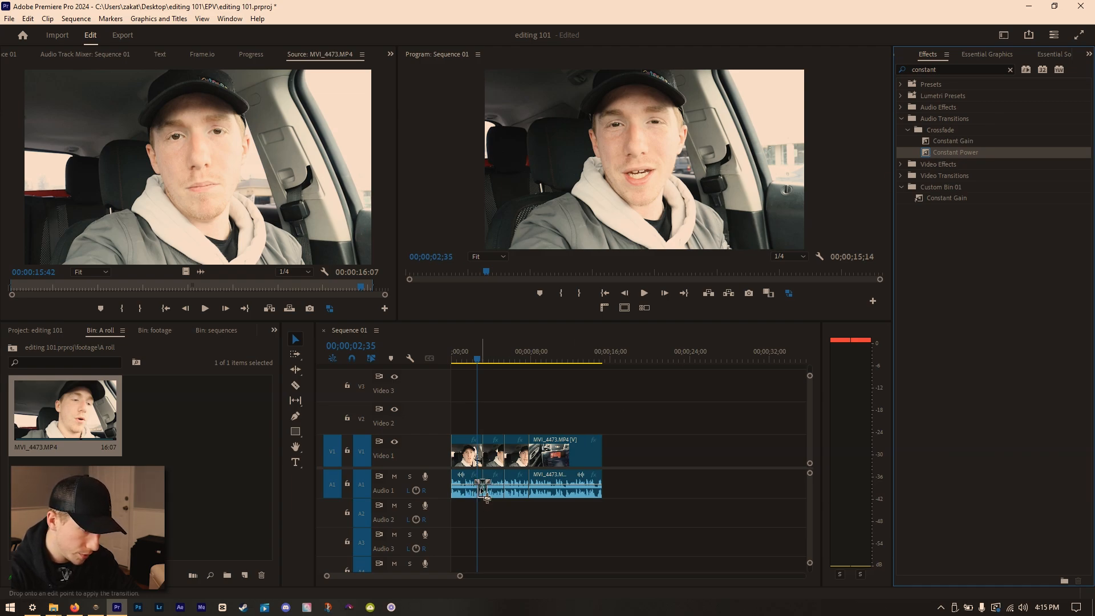
# Play across the first cut from just before the crossfade to check how the audio transition sounds.
pyautogui.click(488, 359)
pyautogui.press('=')
pyautogui.press('=')
pyautogui.press('=')
pyautogui.click(546, 359)
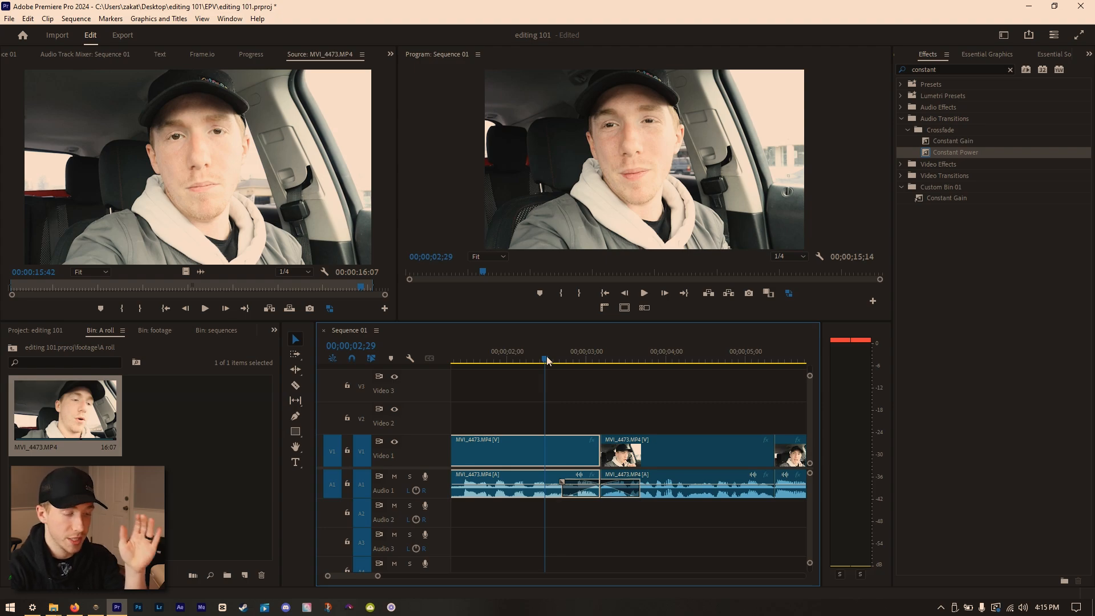
pyautogui.moveTo(547, 359); pyautogui.dragTo(529, 359)
pyautogui.press('space')
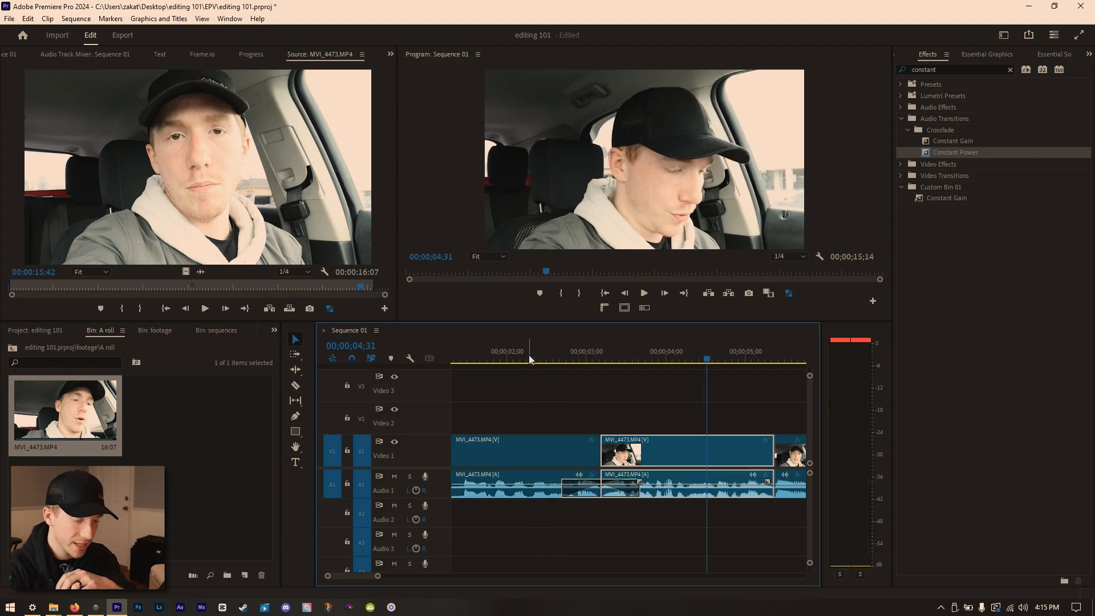
# Shorten the Constant Power crossfade on the first A1 cut and play across it to check the transition.
pyautogui.moveTo(639, 493); pyautogui.dragTo(623, 497)
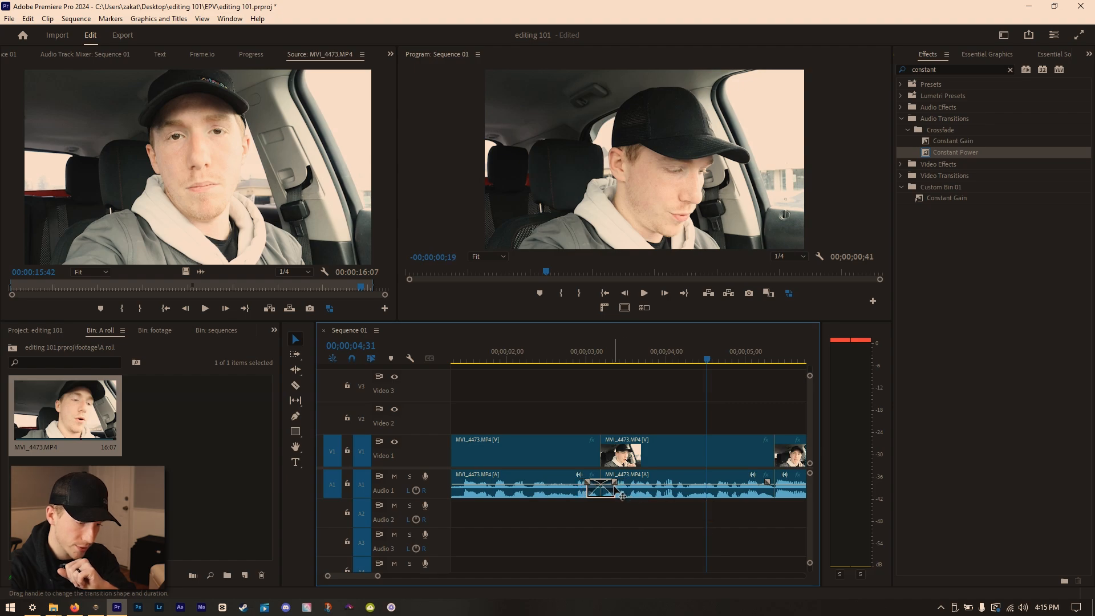
pyautogui.click(520, 349)
pyautogui.press('space')
pyautogui.press('space')
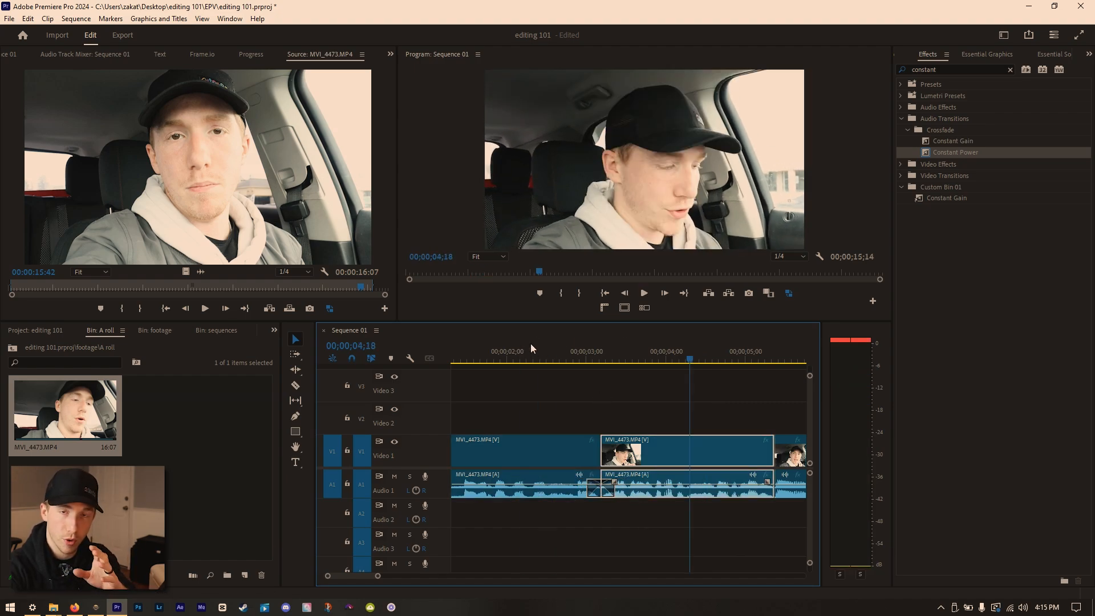
# Apply the default audio transition at the start of the first A1 clip, at 00;00;00;00.
pyautogui.click(608, 491)
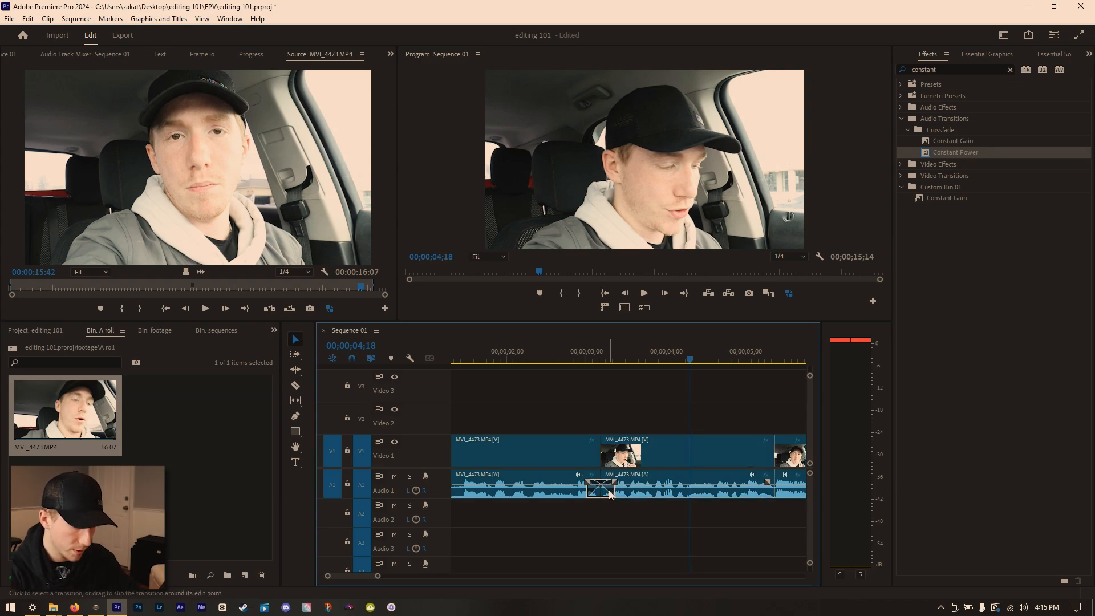
pyautogui.press('\\')
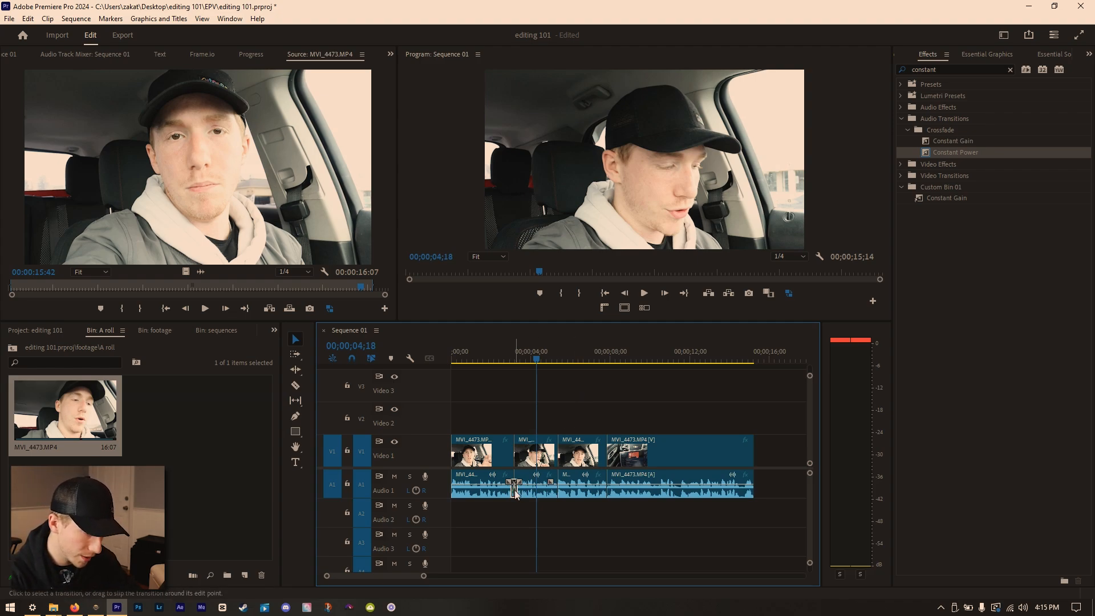
pyautogui.press('=')
pyautogui.press('=')
pyautogui.press('-')
pyautogui.press('-')
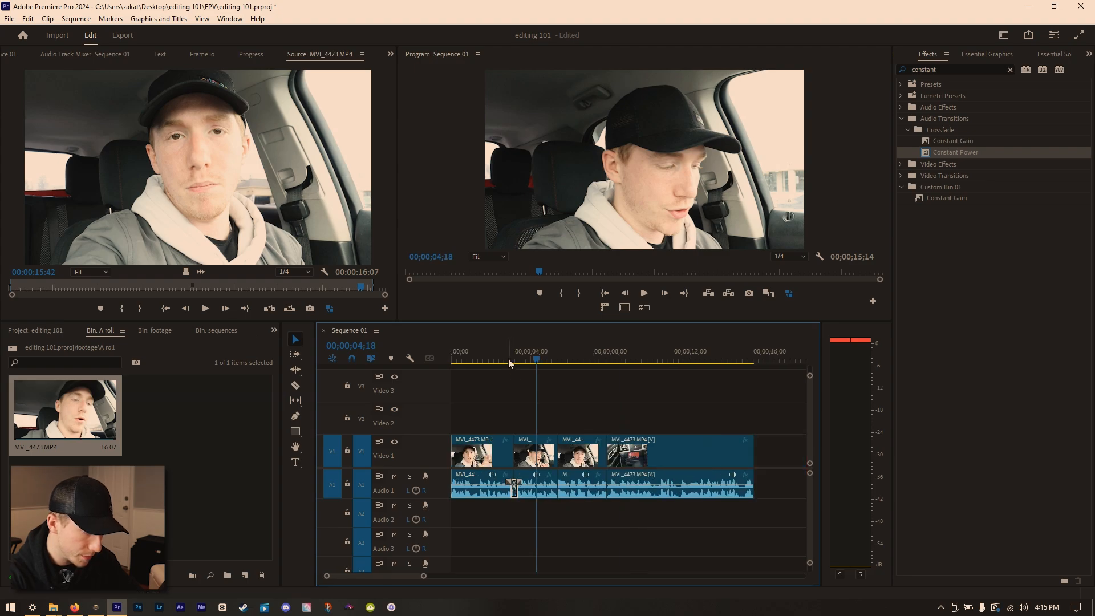
pyautogui.press('Home')
pyautogui.press('=')
pyautogui.press('=')
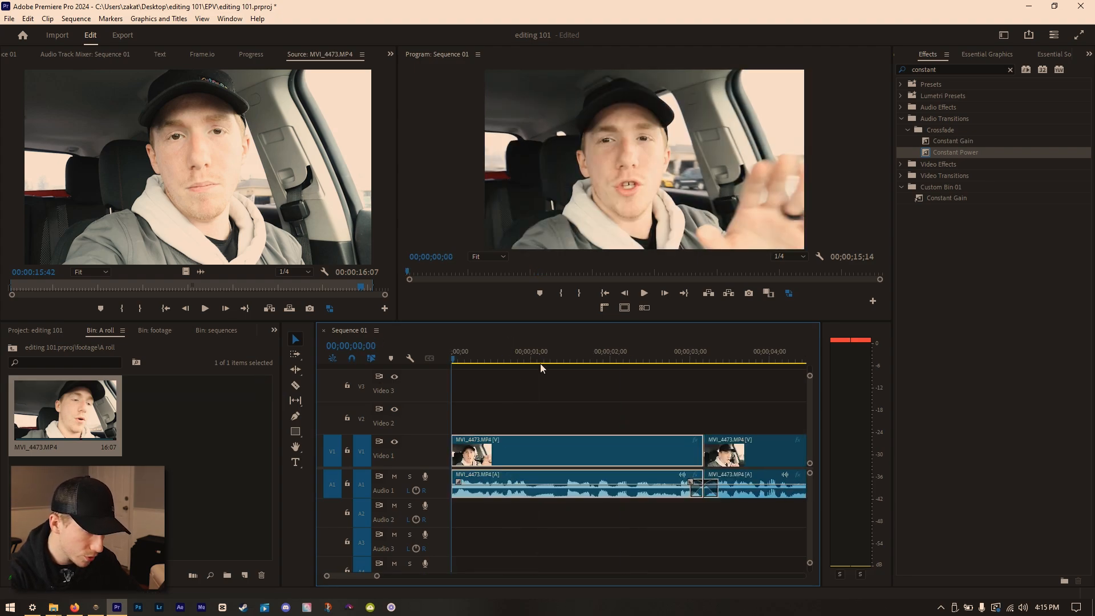
pyautogui.click(331, 486)
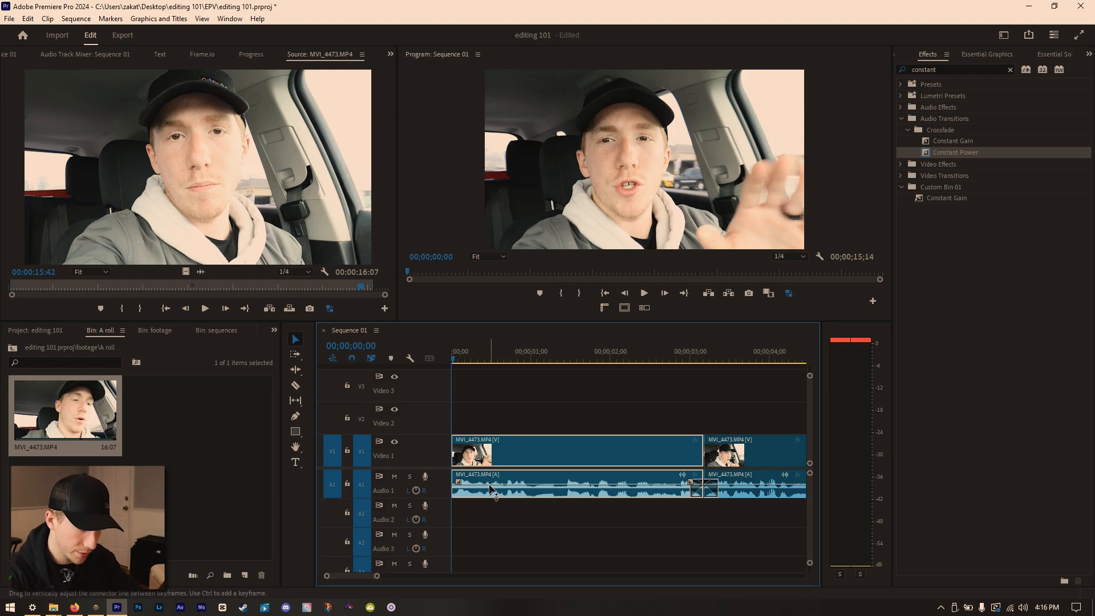
pyautogui.moveTo(528, 484)
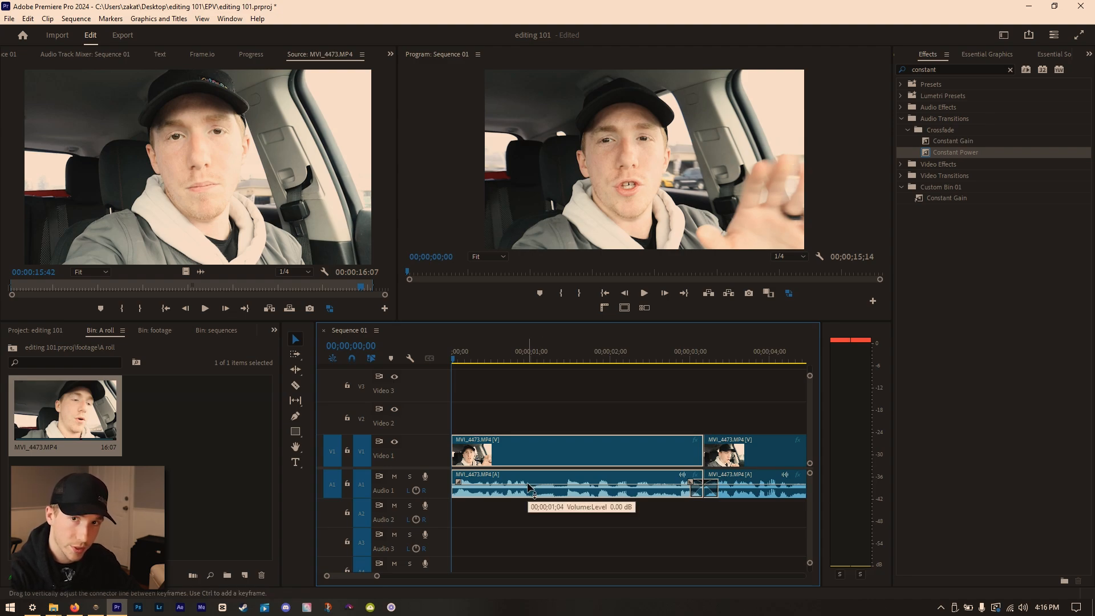
pyautogui.click(366, 486)
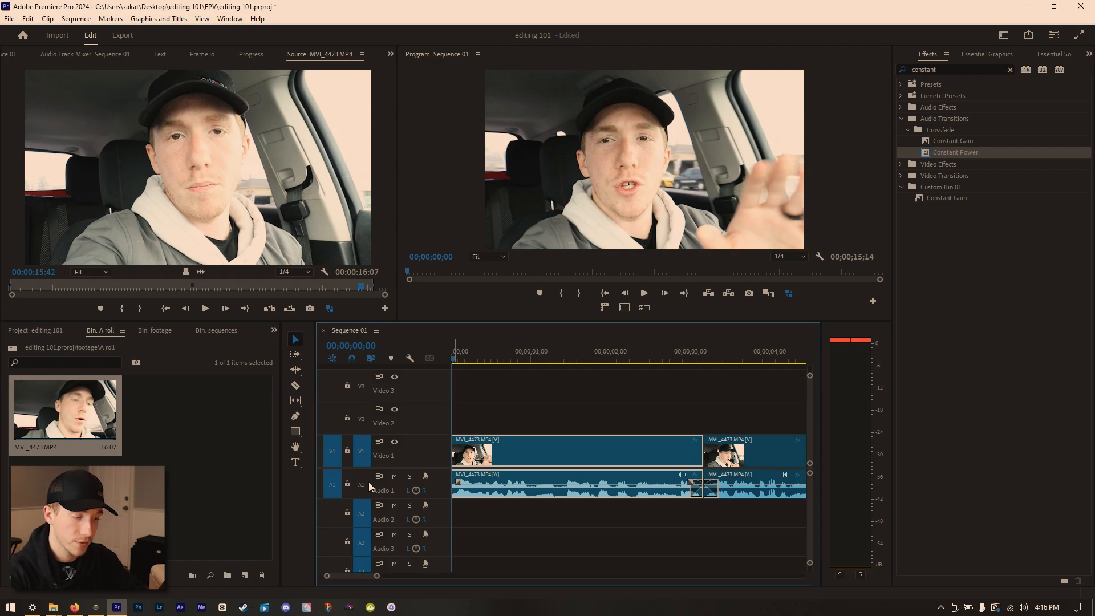
pyautogui.click(508, 407)
pyautogui.hotkey('ctrl', 'shift', 'd')
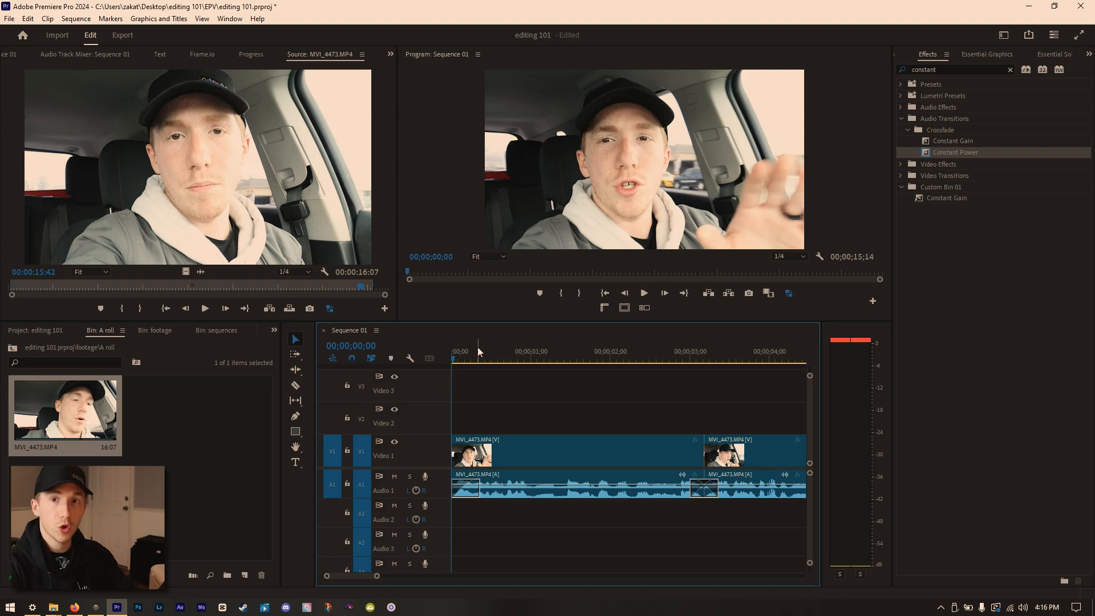
pyautogui.moveTo(477, 348); pyautogui.dragTo(444, 366)
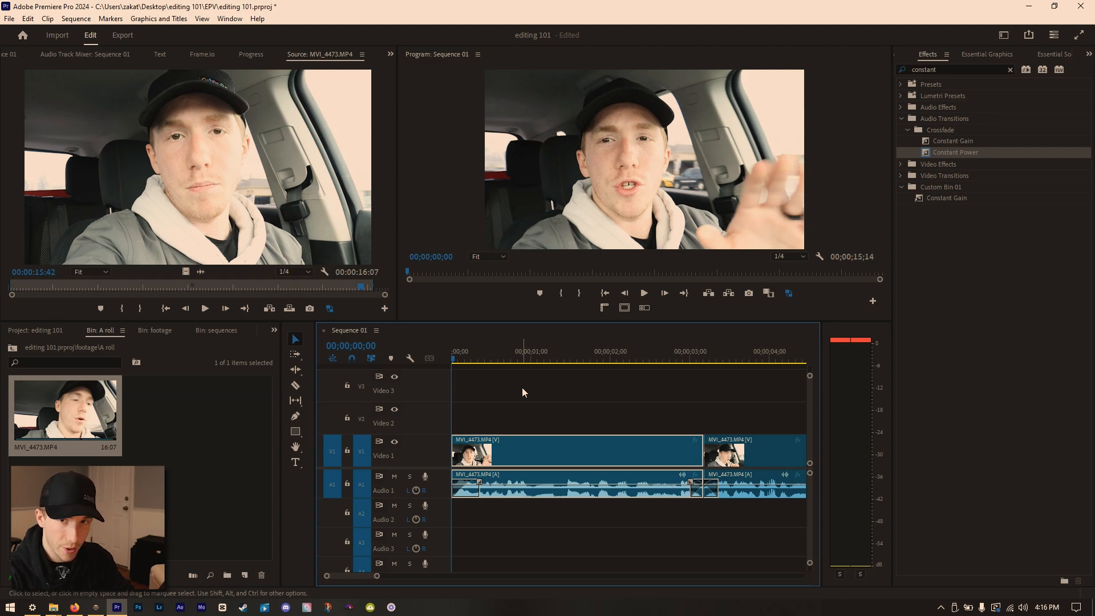
# Apply the default audio transition to the A1 cuts at 00;00;05;22 and 00;00;07;50 and to the end of the last clip, and return to the sequence start.
pyautogui.press('Down')
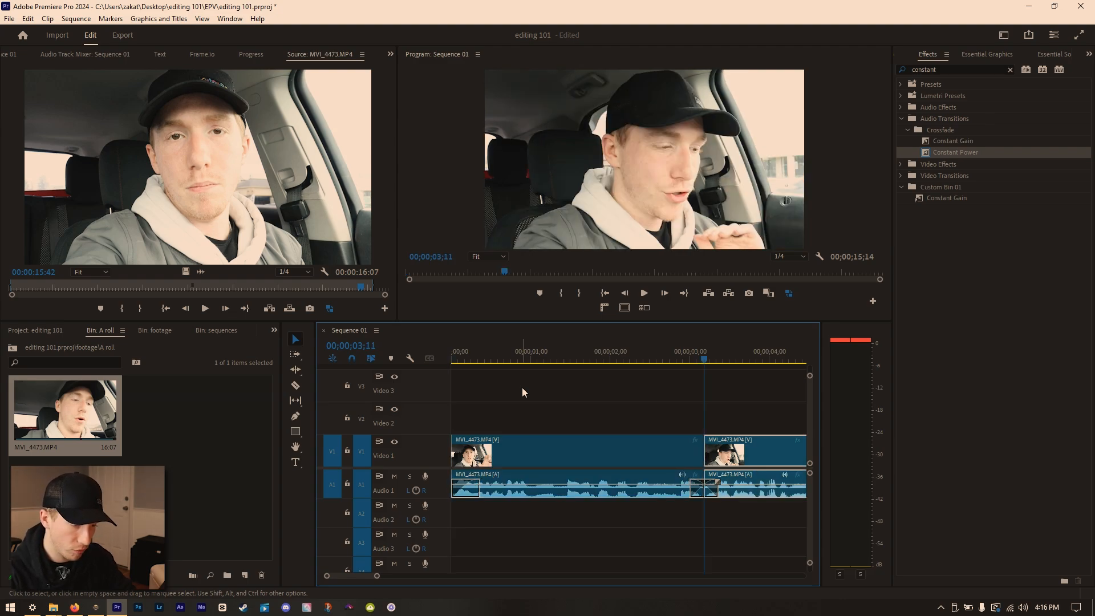
pyautogui.press('Down')
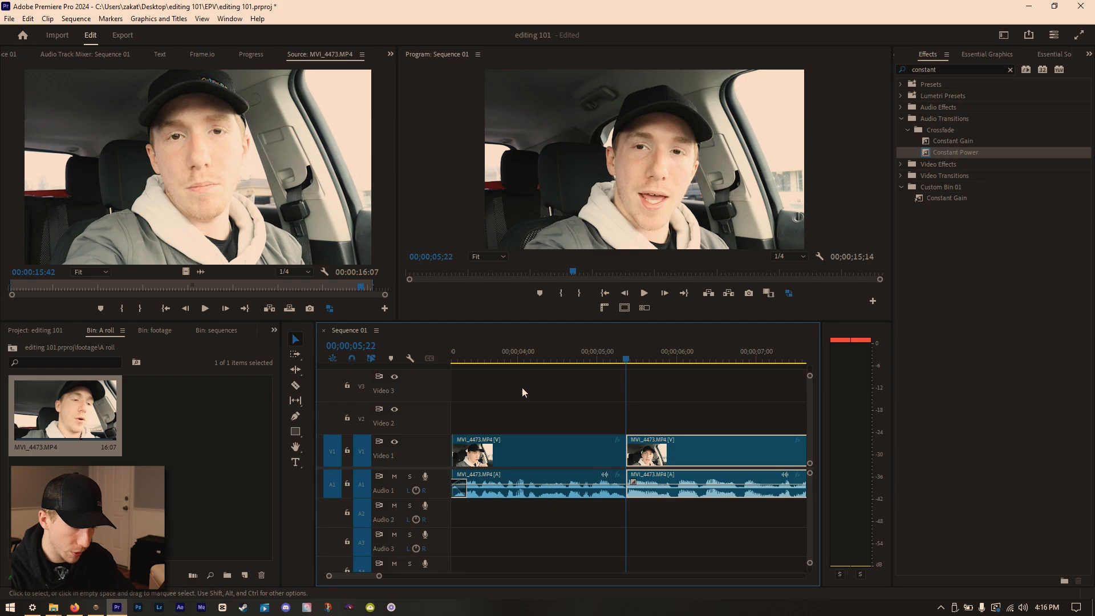
pyautogui.hotkey('ctrl', 'shift', 'd')
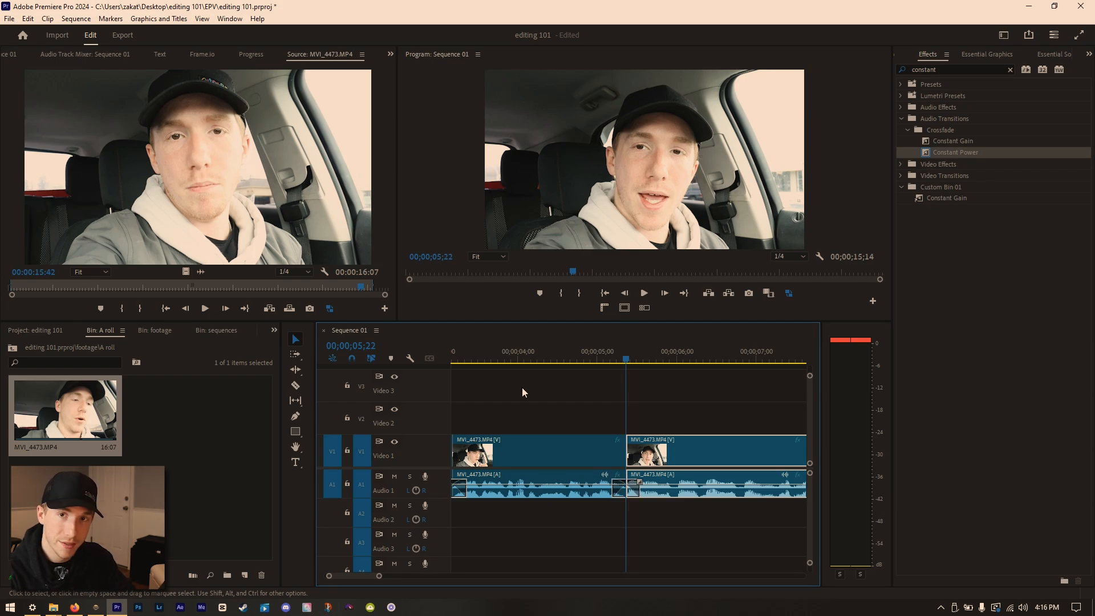
pyautogui.press('Down')
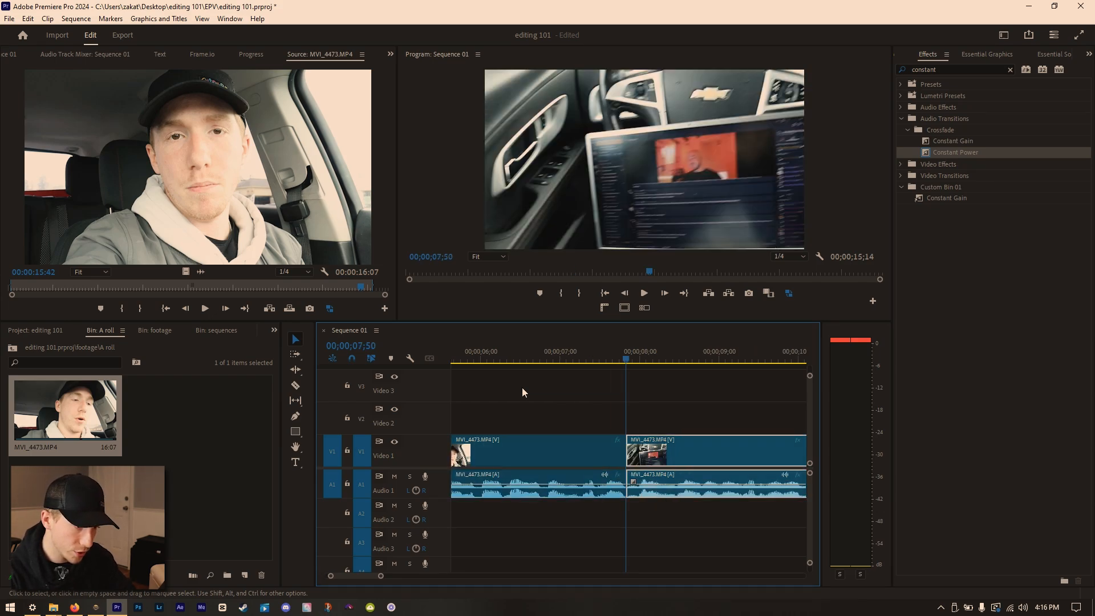
pyautogui.hotkey('ctrl', 'shift', 'd')
pyautogui.press('Down')
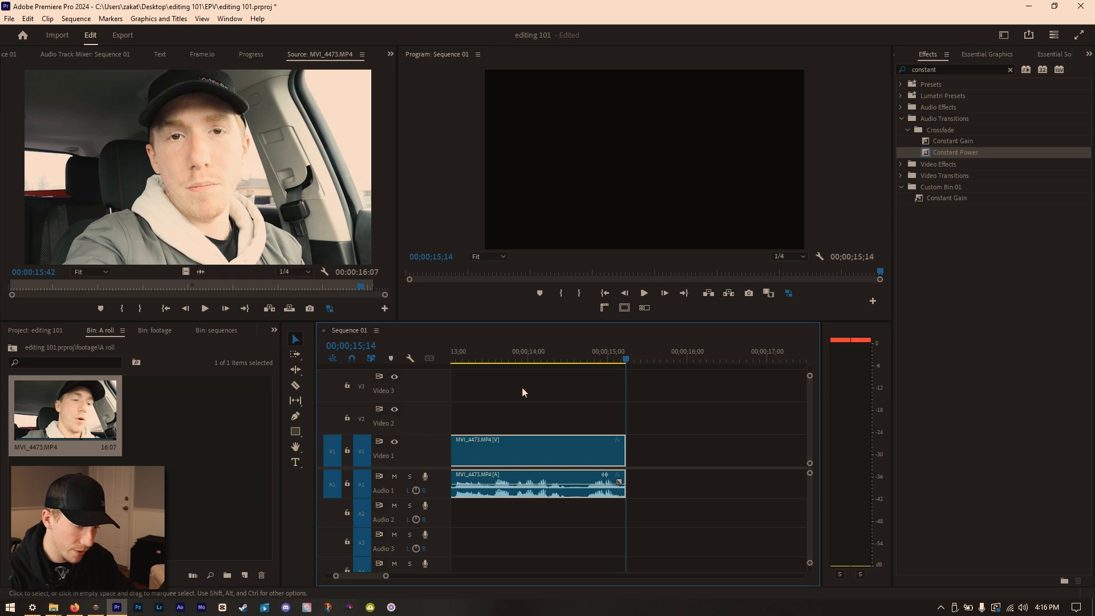
pyautogui.hotkey('ctrl', 'shift', 'd')
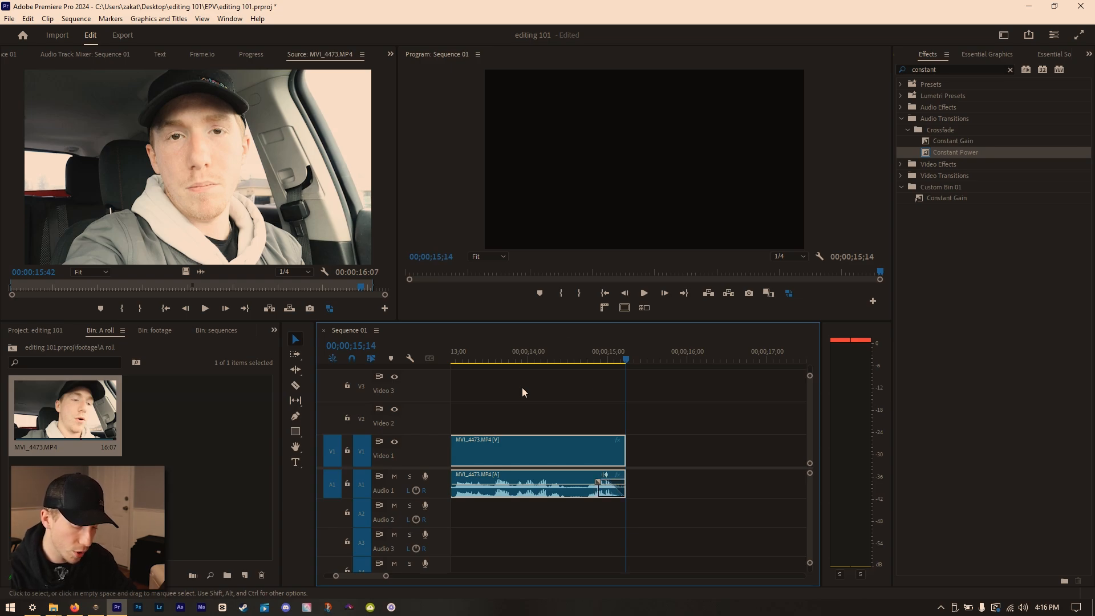
pyautogui.press('-')
pyautogui.press('-')
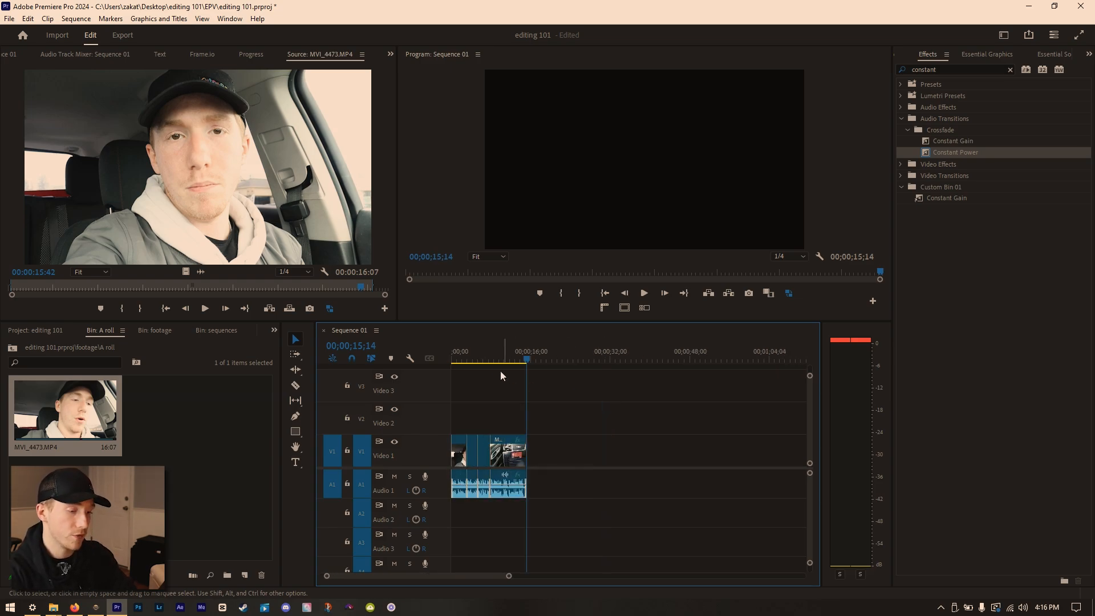
pyautogui.moveTo(482, 355); pyautogui.dragTo(436, 367)
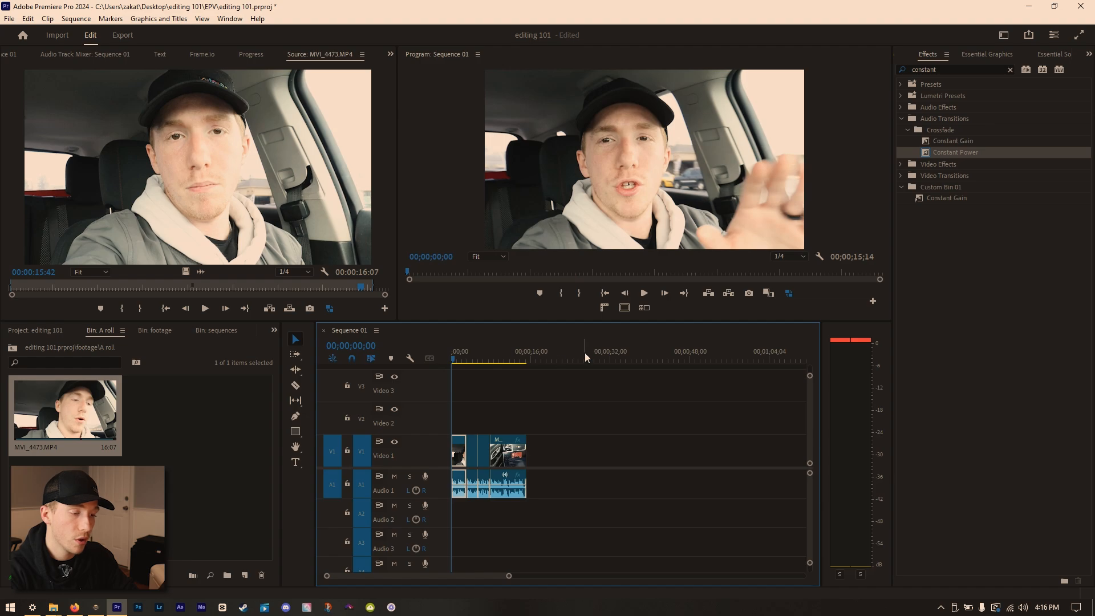
pyautogui.press('=')
pyautogui.press('=')
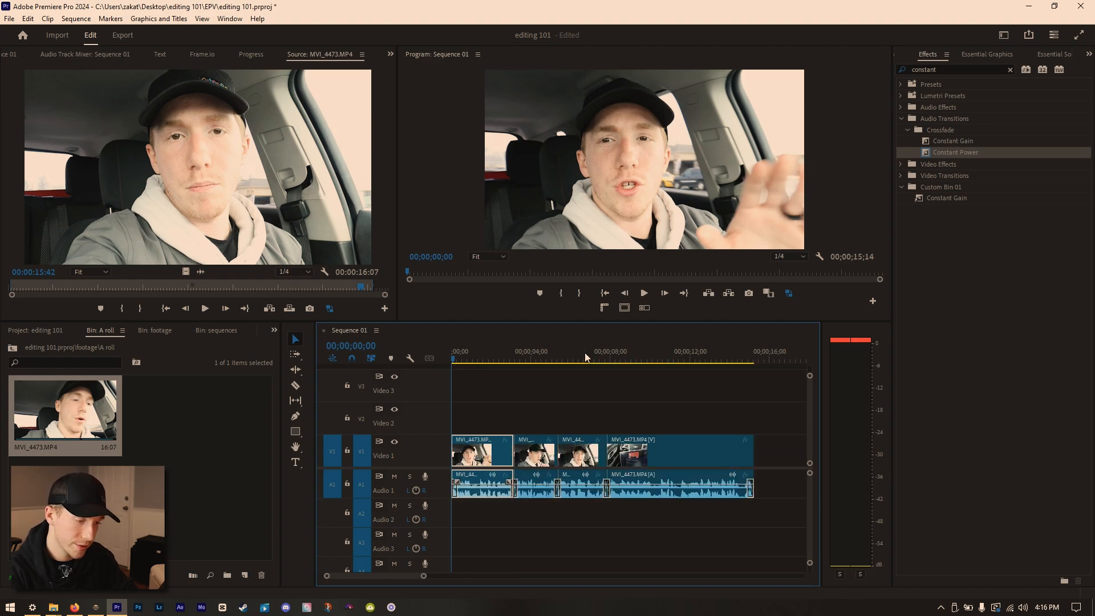
# Open the B roll bin inside the footage bin and load MVI_4463.MP4 into the Source Monitor.
pyautogui.click(166, 331)
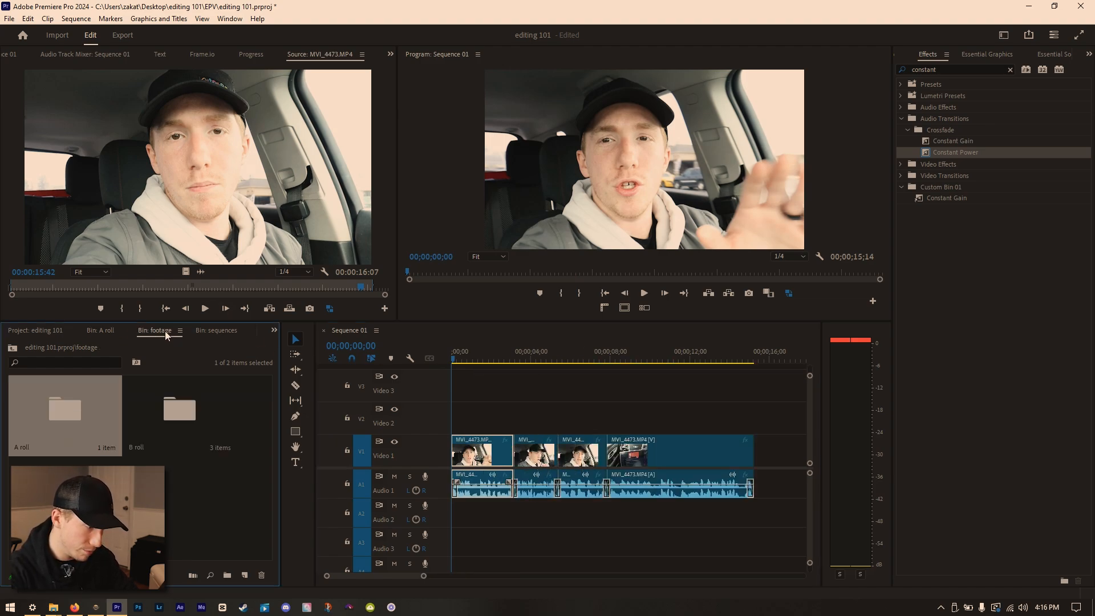
pyautogui.doubleClick(217, 434)
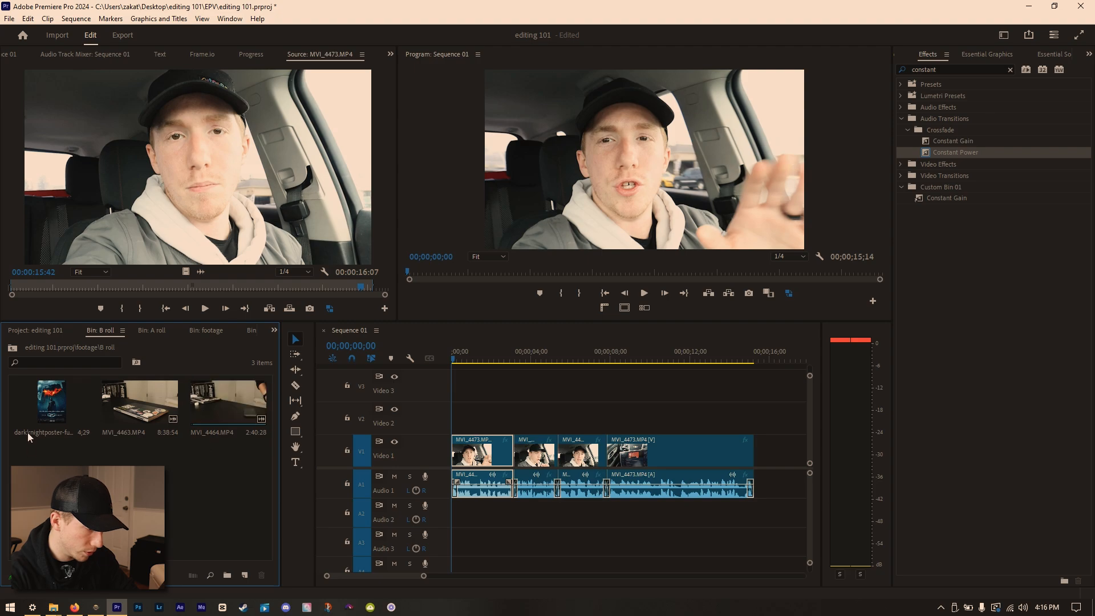
pyautogui.doubleClick(150, 405)
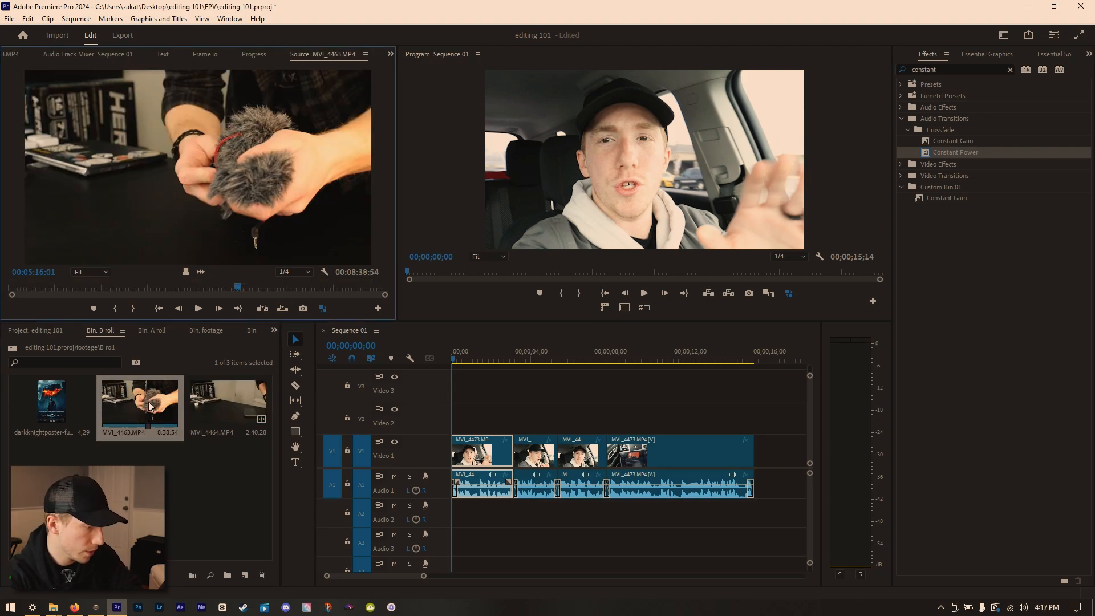
# In MVI_4463.MP4, mark an in point as the hands reach the closed laptop and an out point at 00:00:16:47.
pyautogui.click(25, 287)
pyautogui.moveTo(24, 299); pyautogui.dragTo(18, 295)
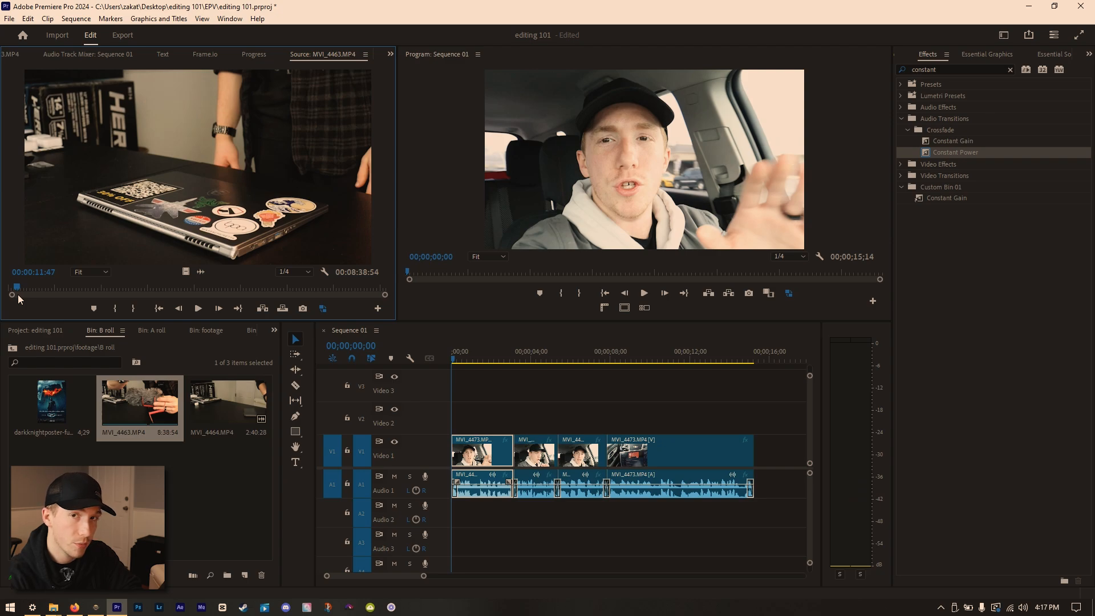
pyautogui.press('space')
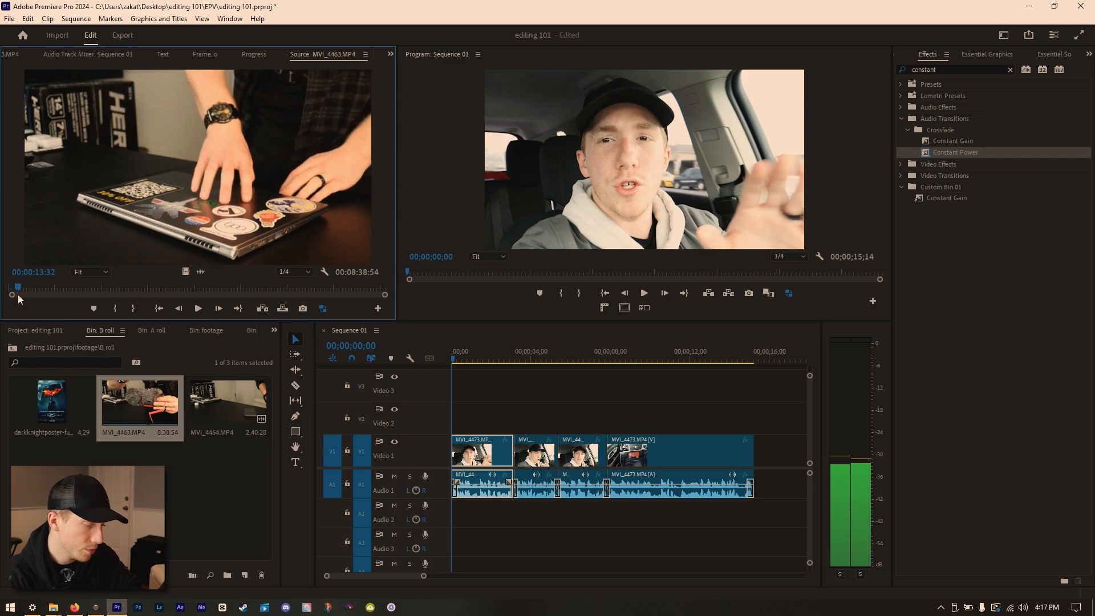
pyautogui.press('i')
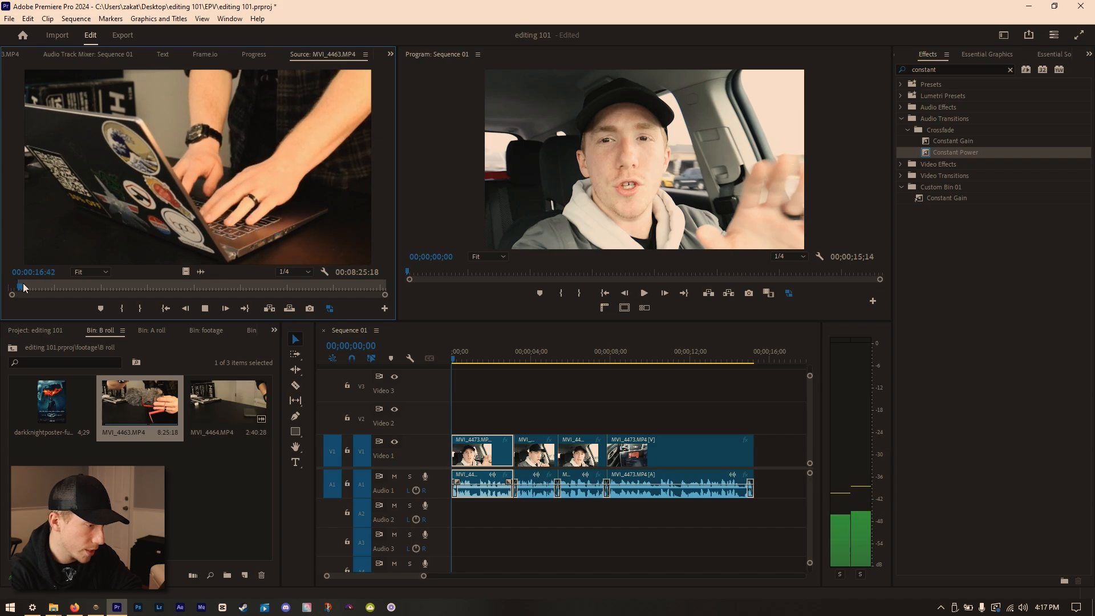
pyautogui.press('space')
pyautogui.press('o')
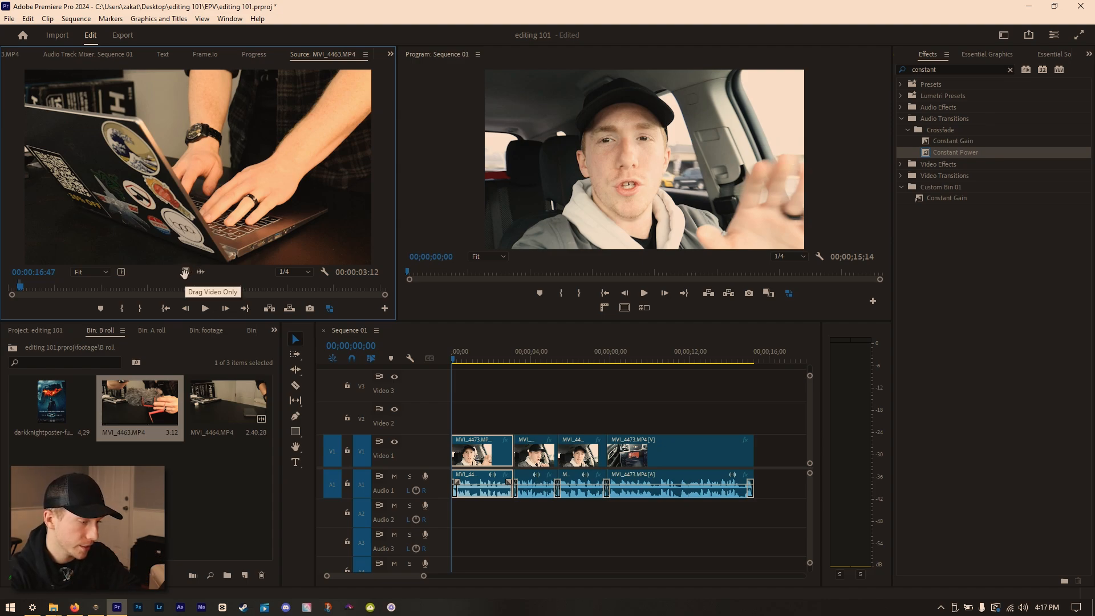
# Place only the video of the marked MVI_4463.MP4 range on V2, starting at about two seconds over the first A roll cut.
pyautogui.moveTo(184, 271); pyautogui.dragTo(489, 421)
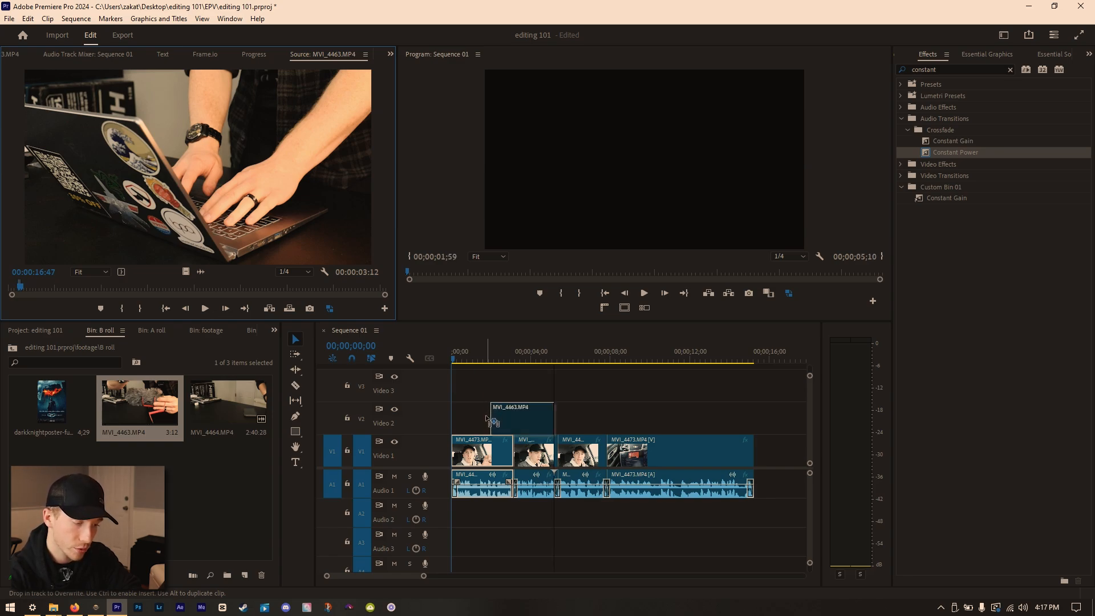
pyautogui.moveTo(489, 421); pyautogui.dragTo(489, 447)
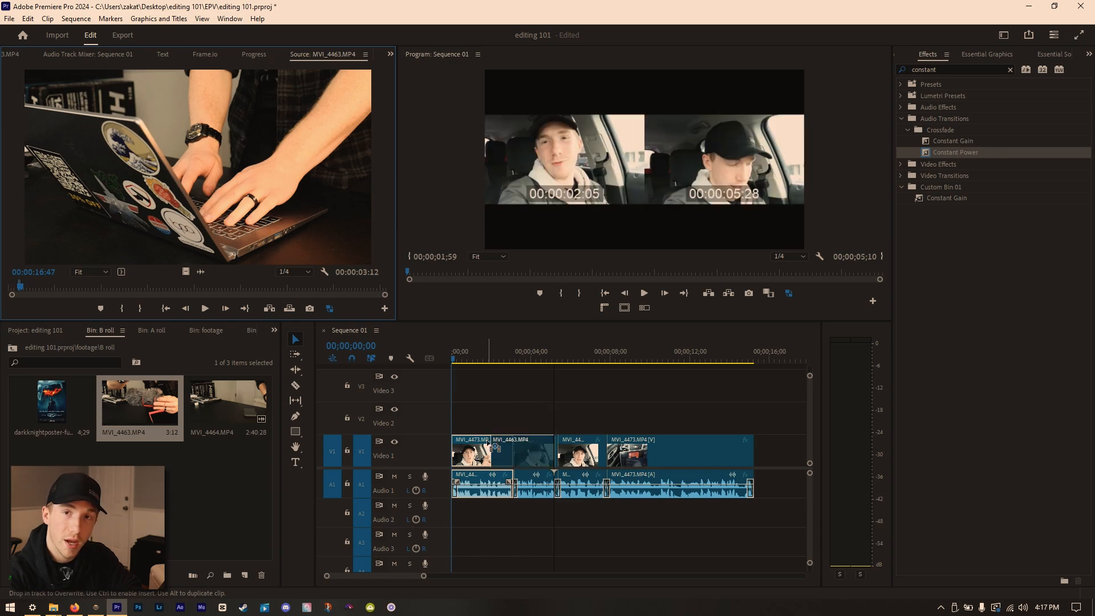
pyautogui.moveTo(489, 445); pyautogui.dragTo(488, 415)
# Scrub into the B roll clip on V2 and toggle that track's output off and on to compare it with the A roll.
pyautogui.moveTo(489, 348); pyautogui.dragTo(515, 343)
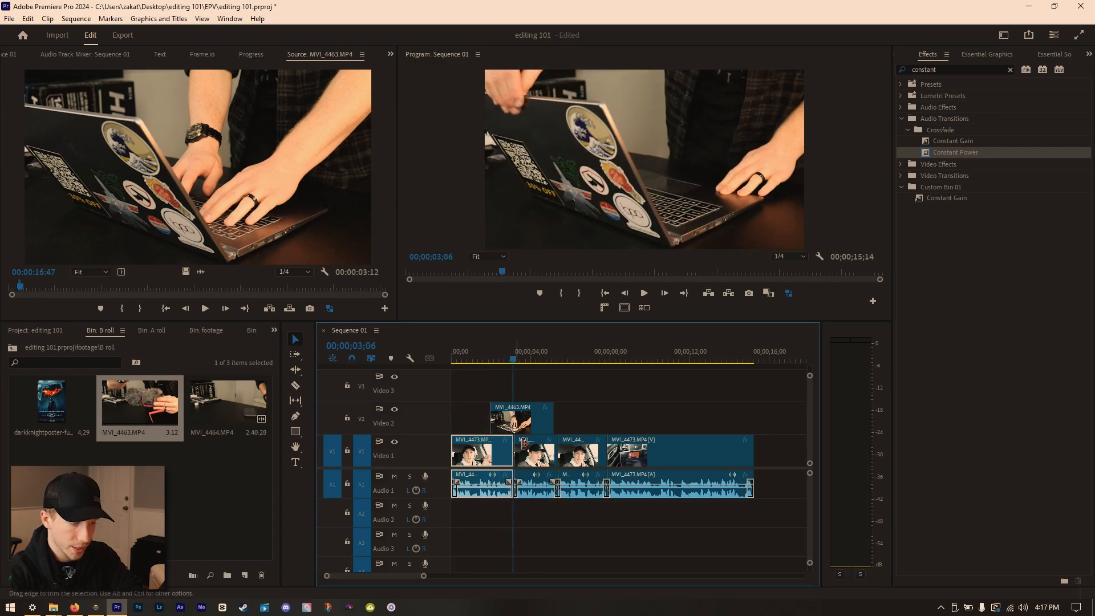
pyautogui.click(395, 410)
pyautogui.click(396, 411)
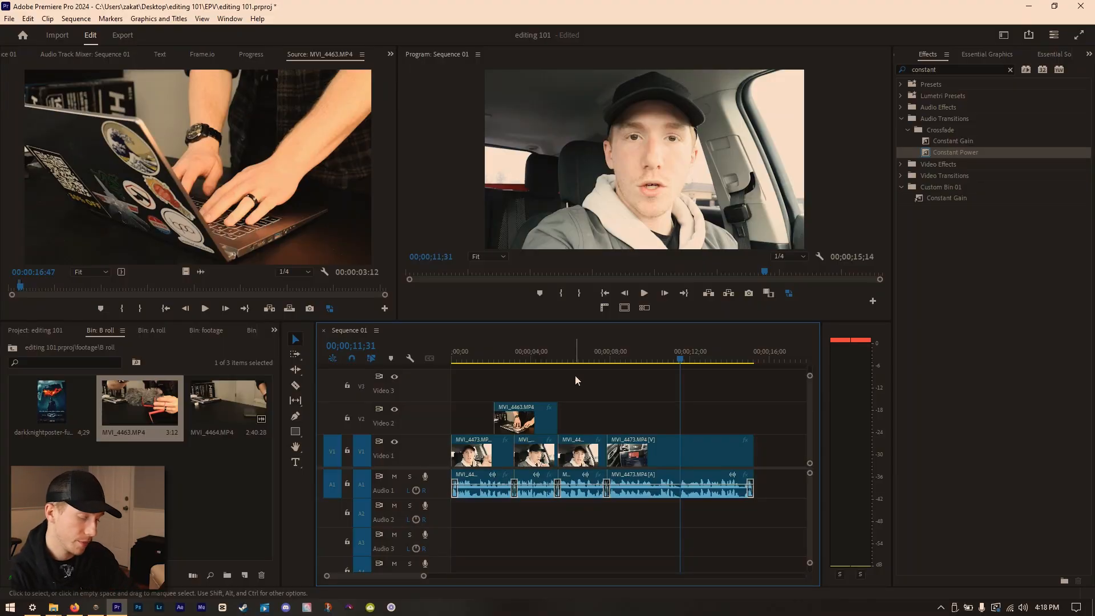
# Save the project, mark sequence in and out points from 00;00;00;00 to the end of the last clip, and scrub back into that range.
pyautogui.hotkey('ctrl', 's')
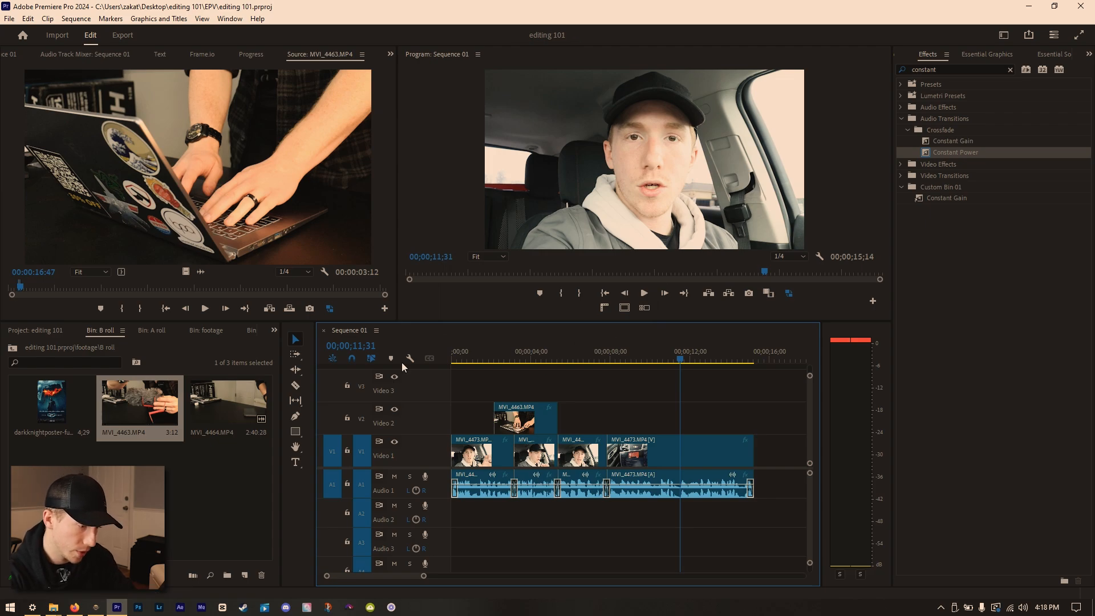
pyautogui.moveTo(512, 351); pyautogui.dragTo(453, 351)
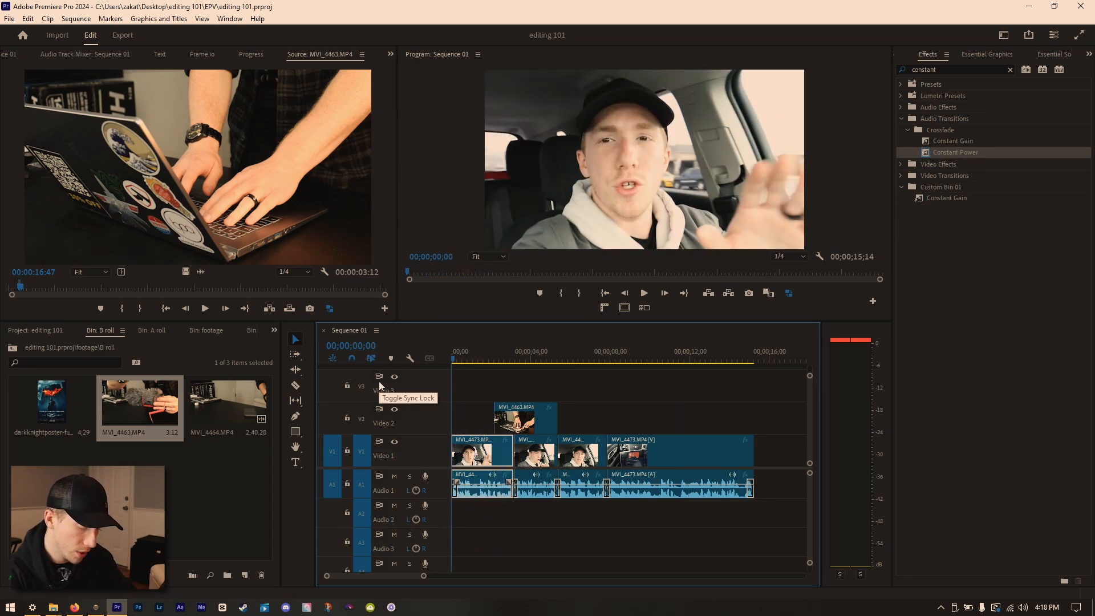
pyautogui.press('i')
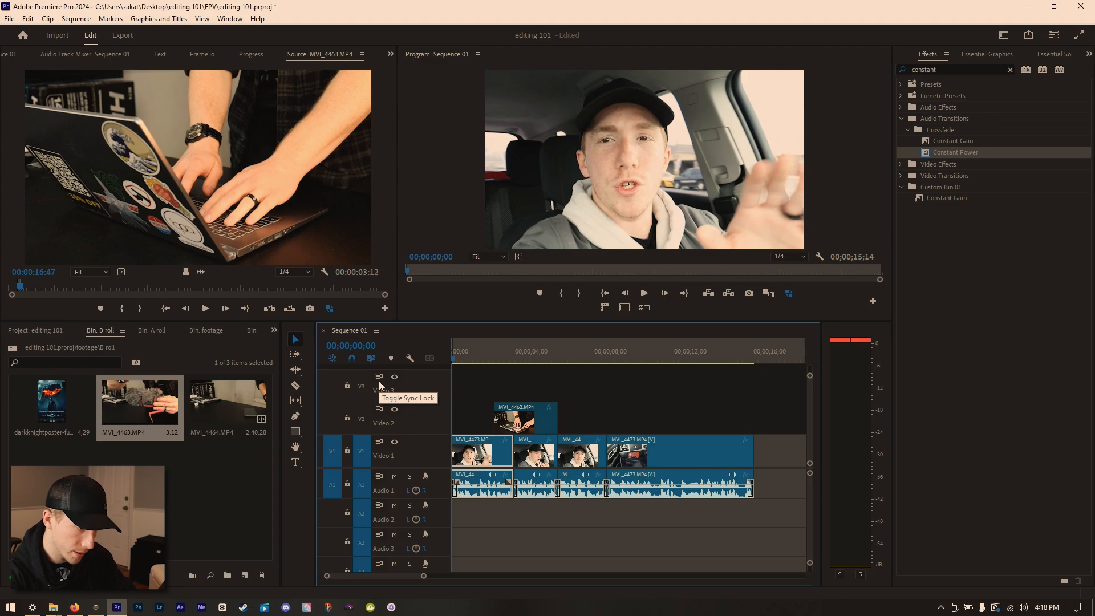
pyautogui.click(770, 359)
pyautogui.press('o')
pyautogui.moveTo(743, 359); pyautogui.dragTo(697, 364)
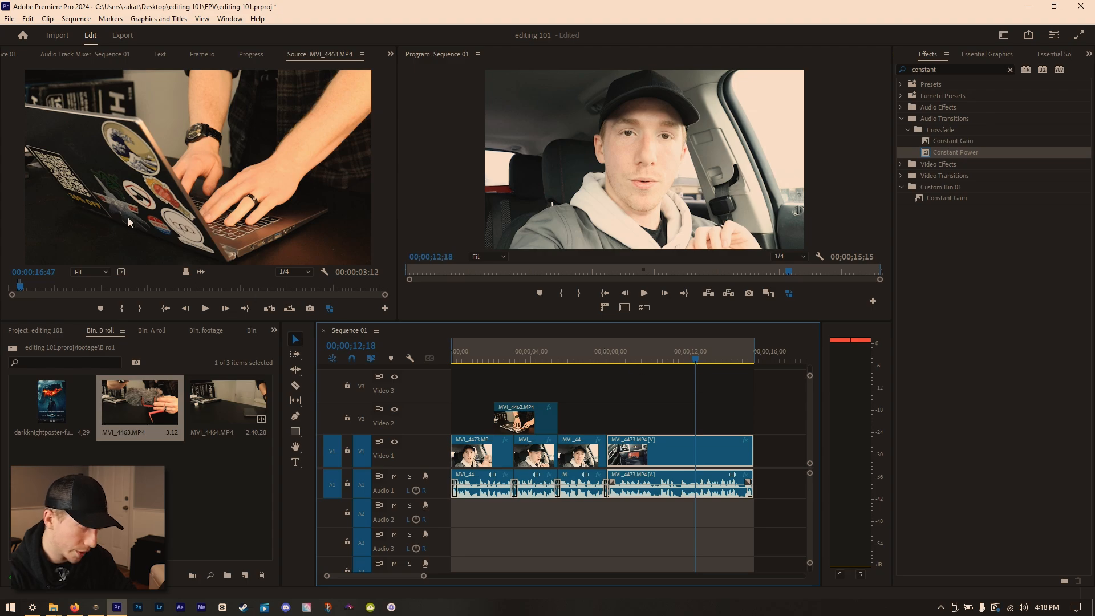
# Open the export settings for Sequence 01 and choose the Match Source - Adaptive High Bitrate preset, keeping the H.264 format.
pyautogui.click(127, 38)
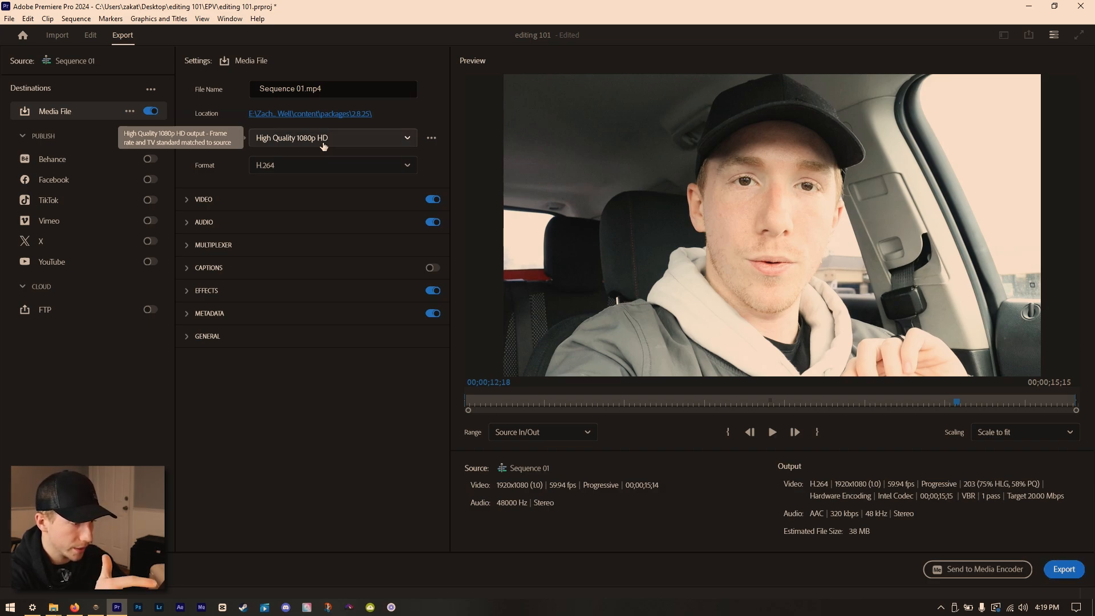
pyautogui.click(323, 145)
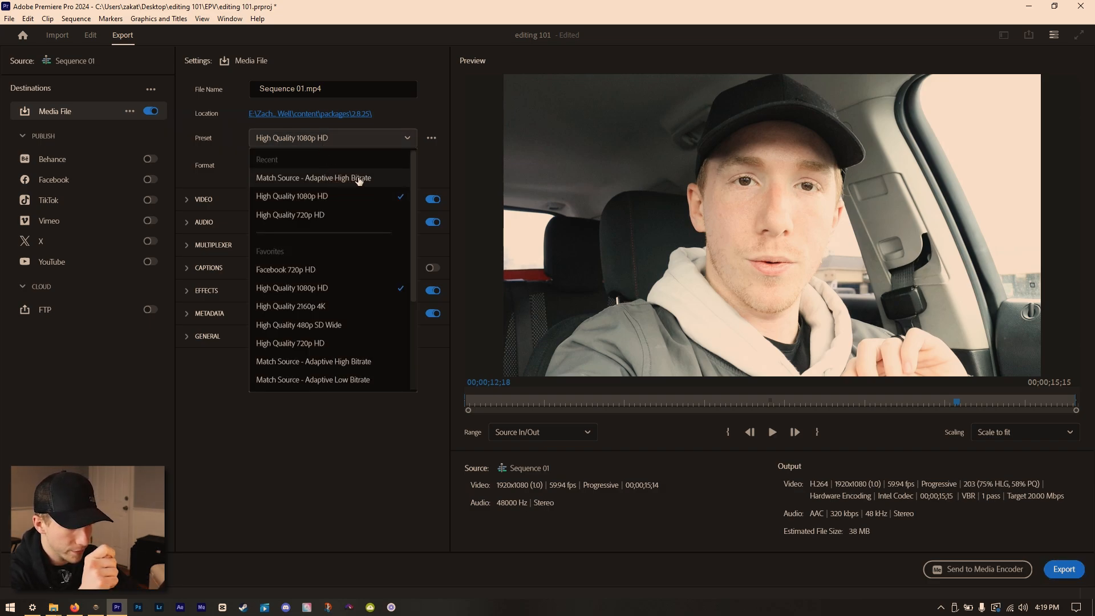
pyautogui.click(360, 178)
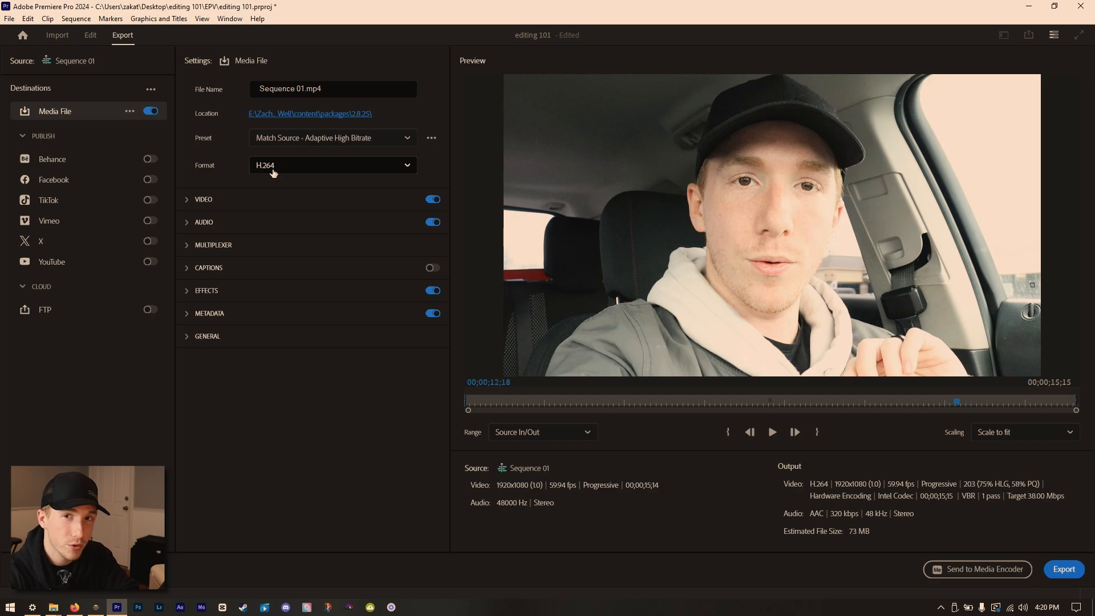
pyautogui.click(274, 173)
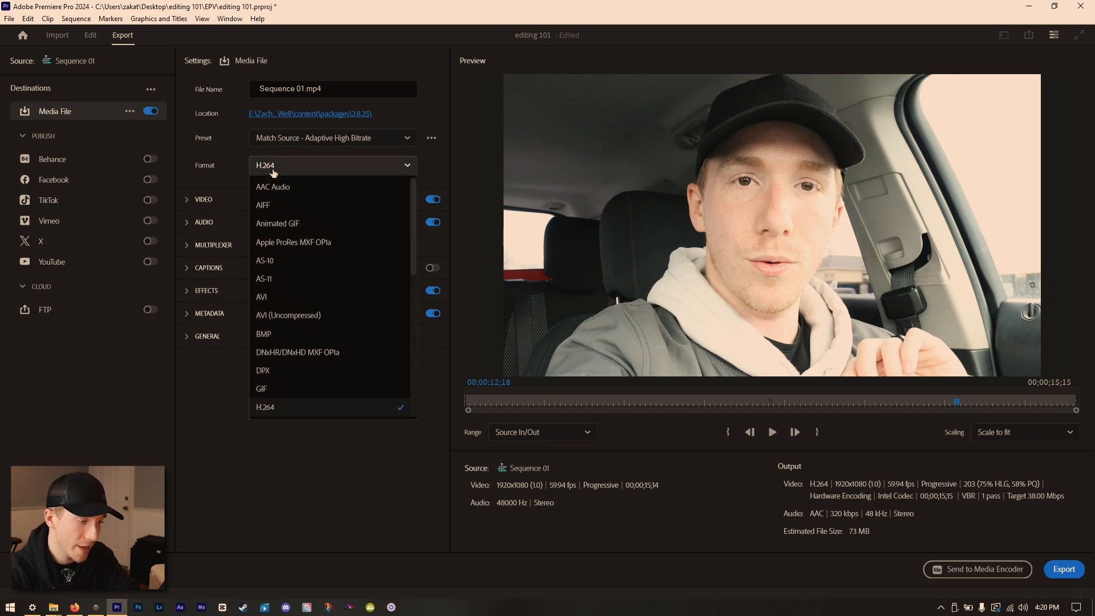
pyautogui.scroll(-6, 288, 260)
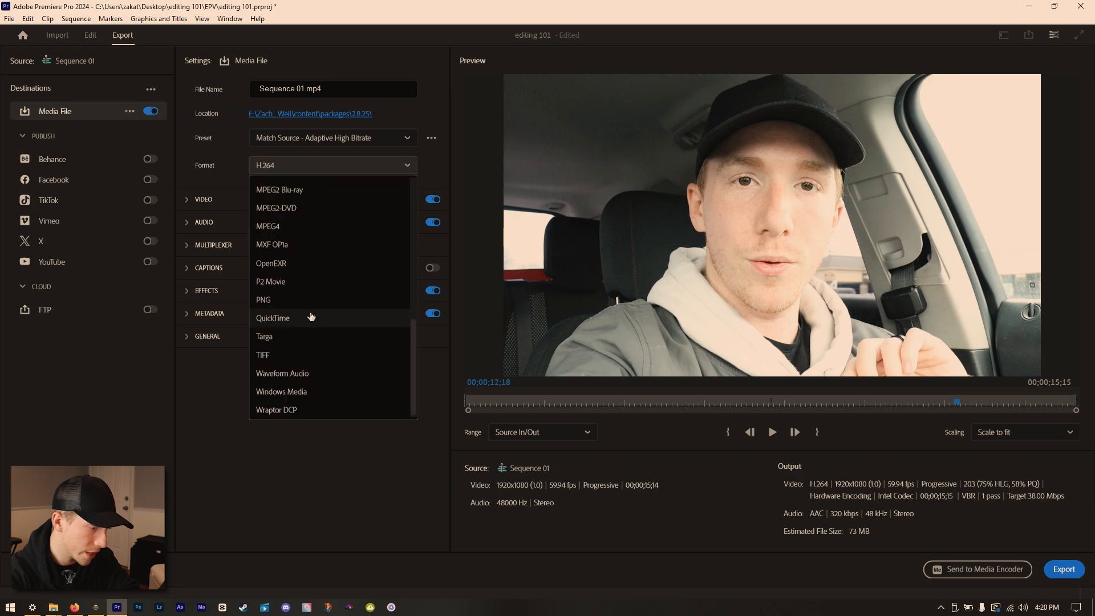
pyautogui.click(184, 472)
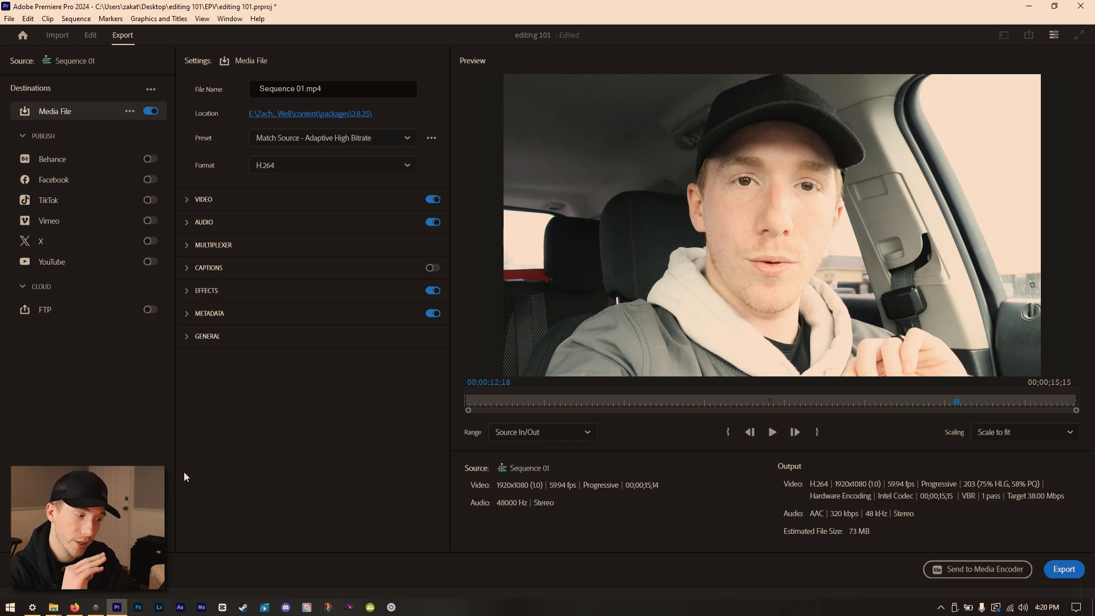
pyautogui.click(290, 90)
pyautogui.moveTo(305, 89); pyautogui.dragTo(259, 90)
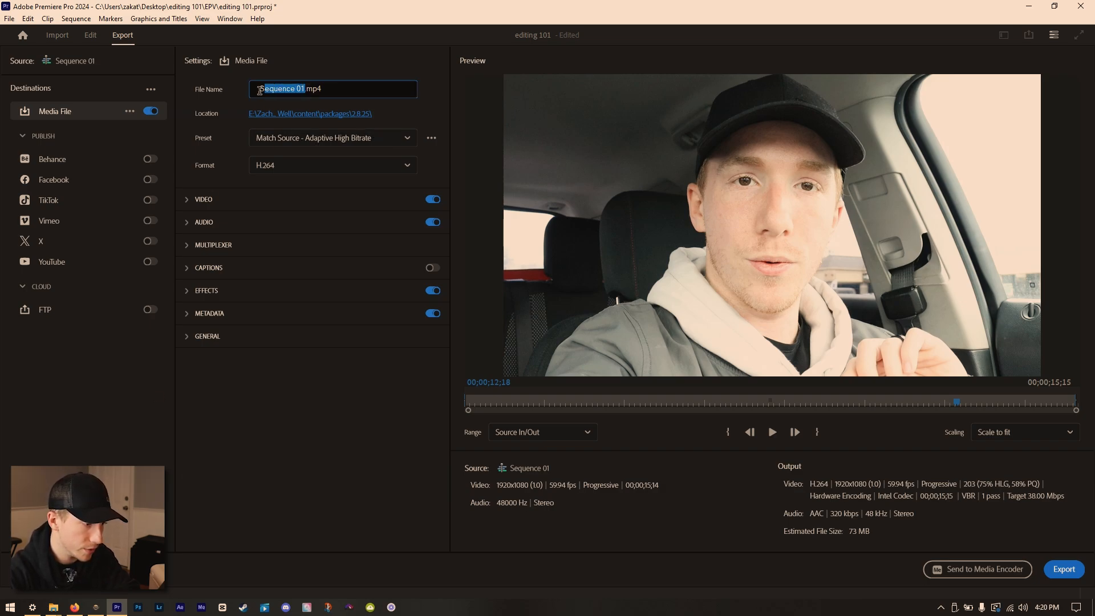
pyautogui.click(311, 61)
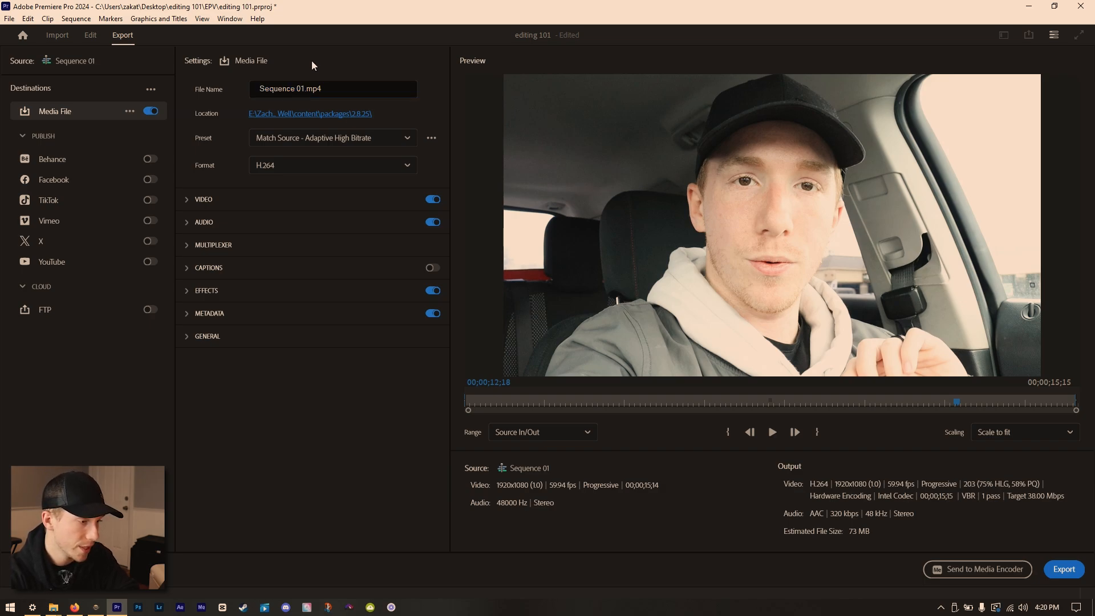
# Set the export location to the "editing 101" folder on the Desktop, keeping the file name Sequence 01.mp4.
pyautogui.click(341, 115)
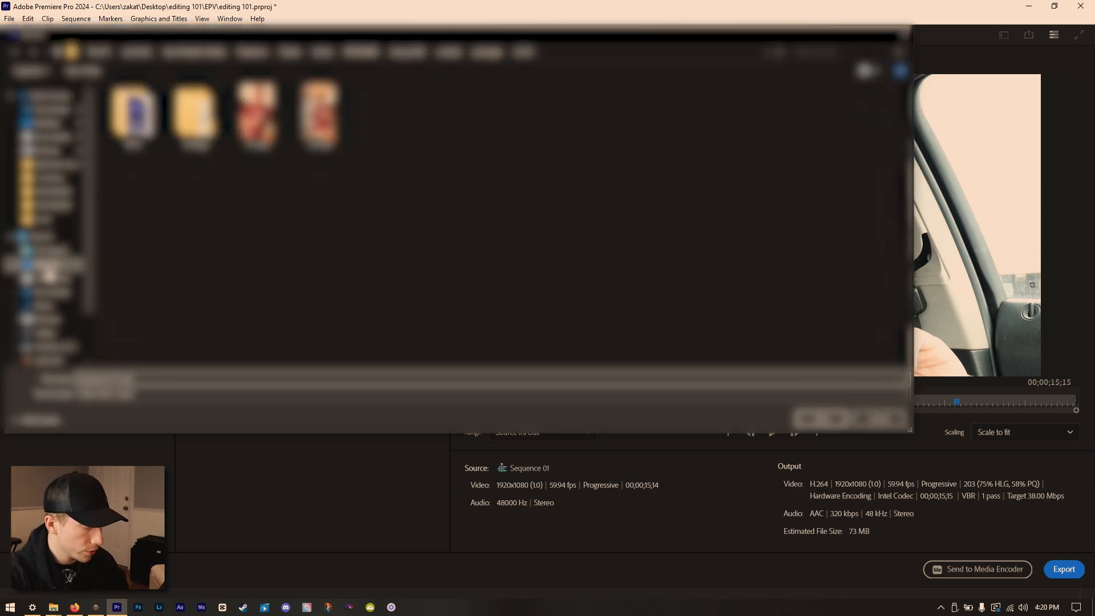
pyautogui.click(47, 270)
pyautogui.doubleClick(187, 135)
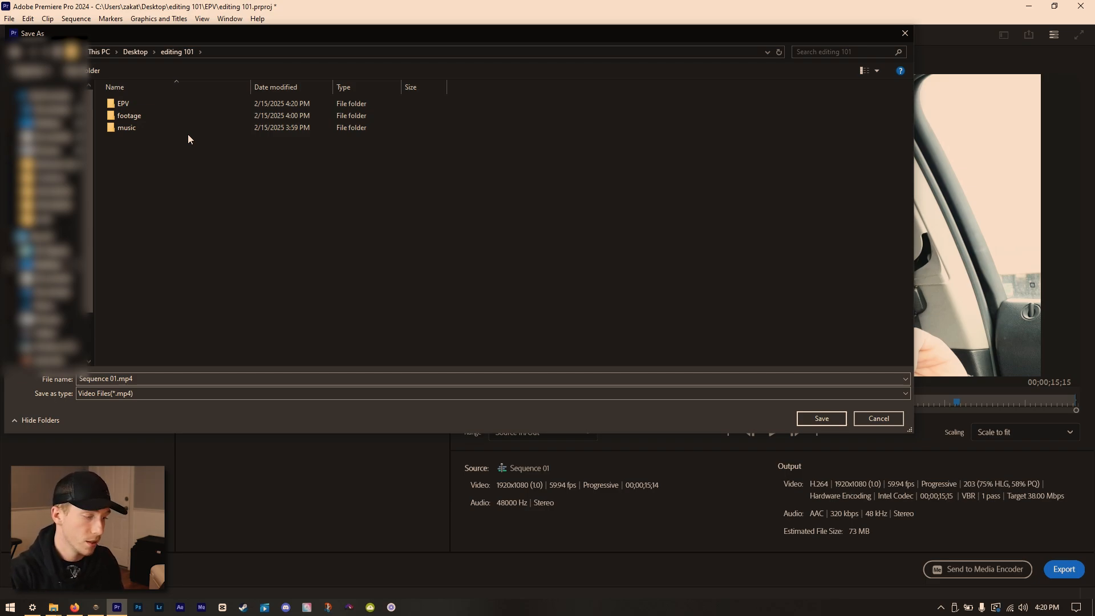
pyautogui.click(821, 420)
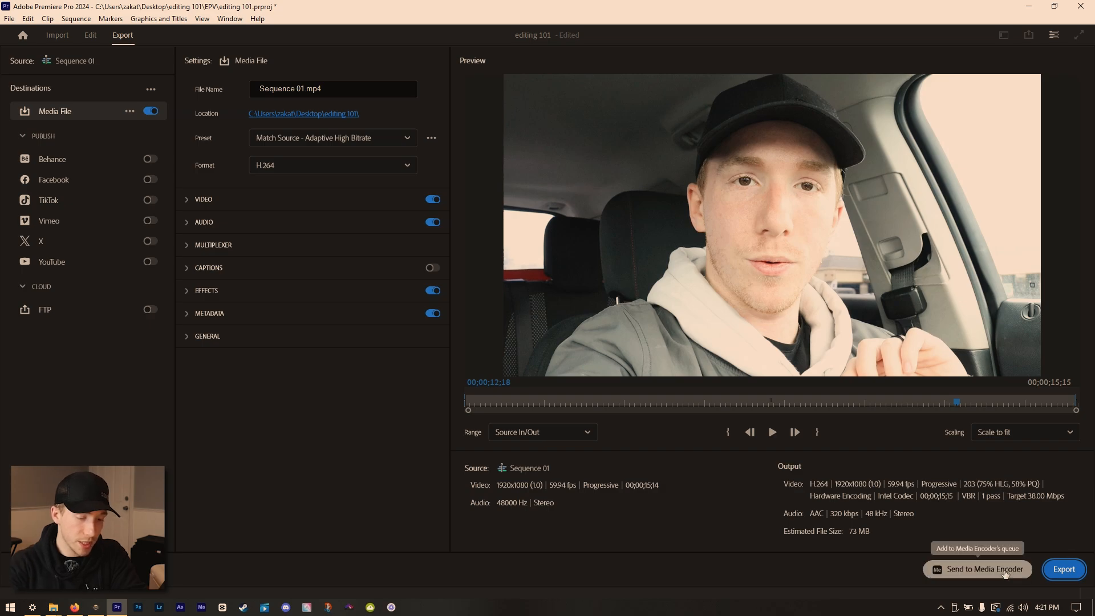
# Send the export of Sequence 01 to Adobe Media Encoder and start encoding its queue.
pyautogui.click(1004, 570)
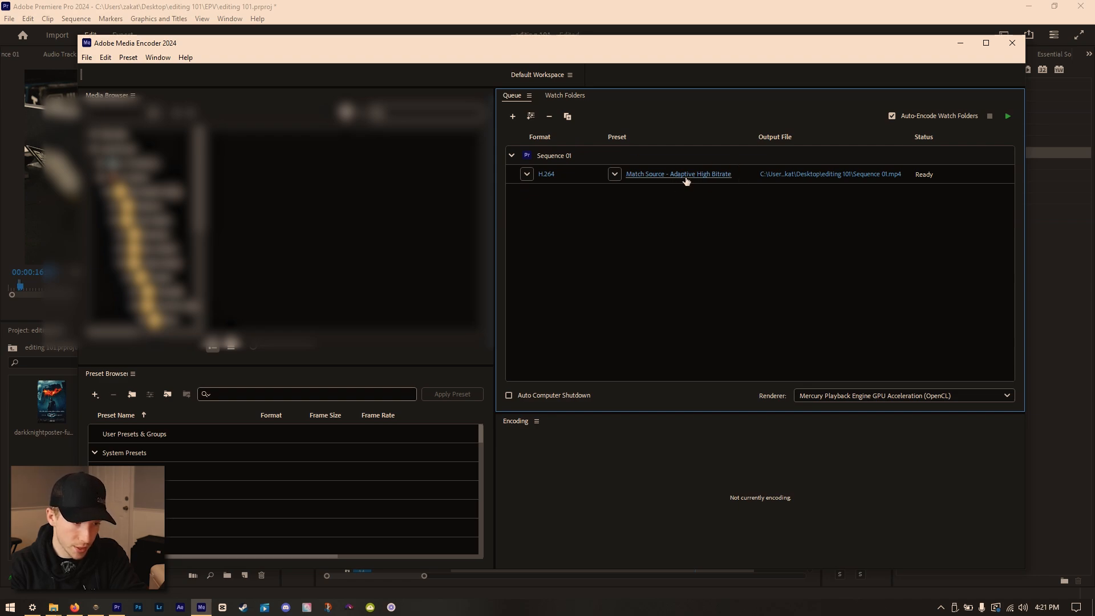
pyautogui.moveTo(686, 181)
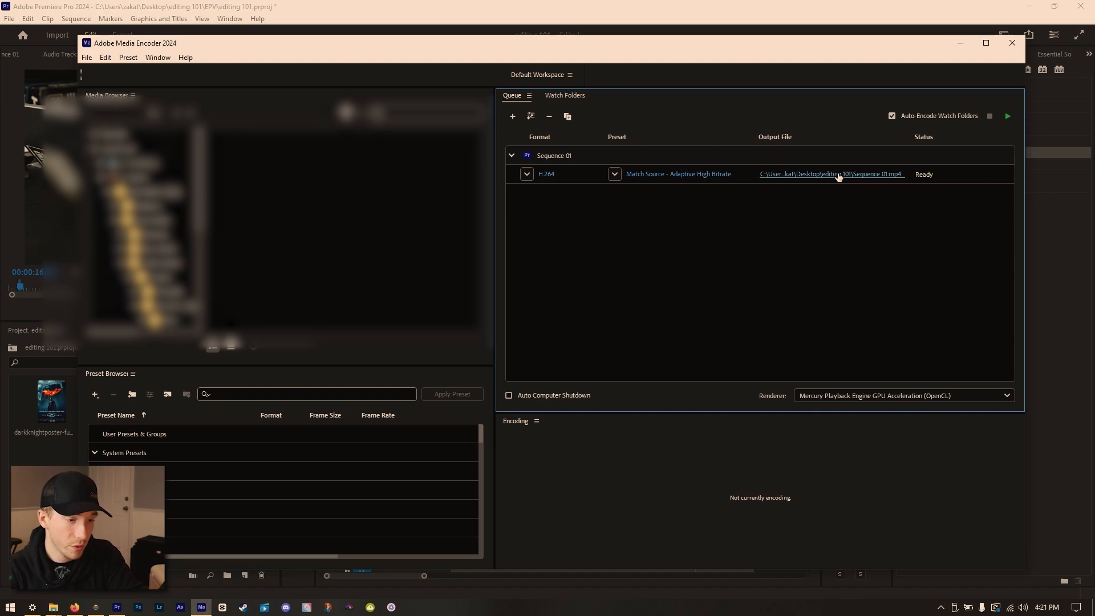
pyautogui.click(1008, 117)
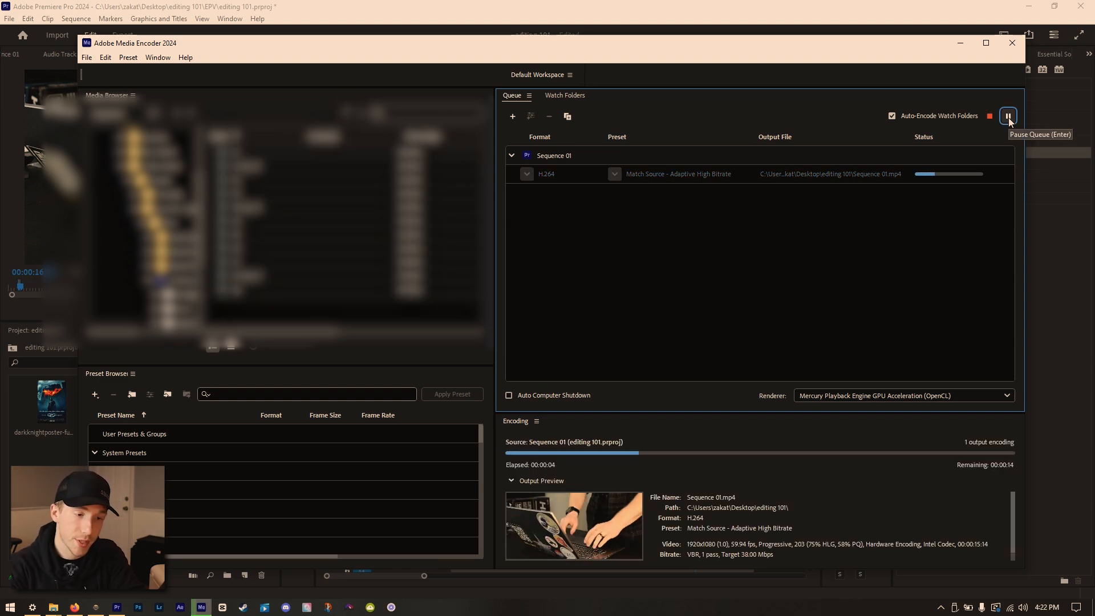
# Switch back to Premiere Pro, save the "editing 101" project and close the program.
pyautogui.click(743, 5)
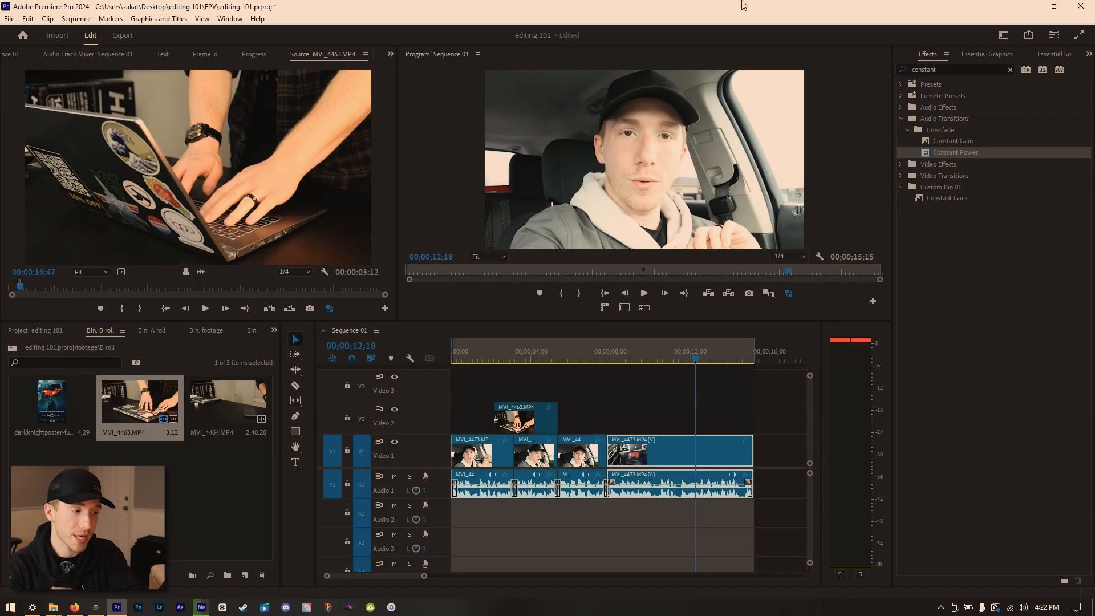
pyautogui.hotkey('ctrl', 's')
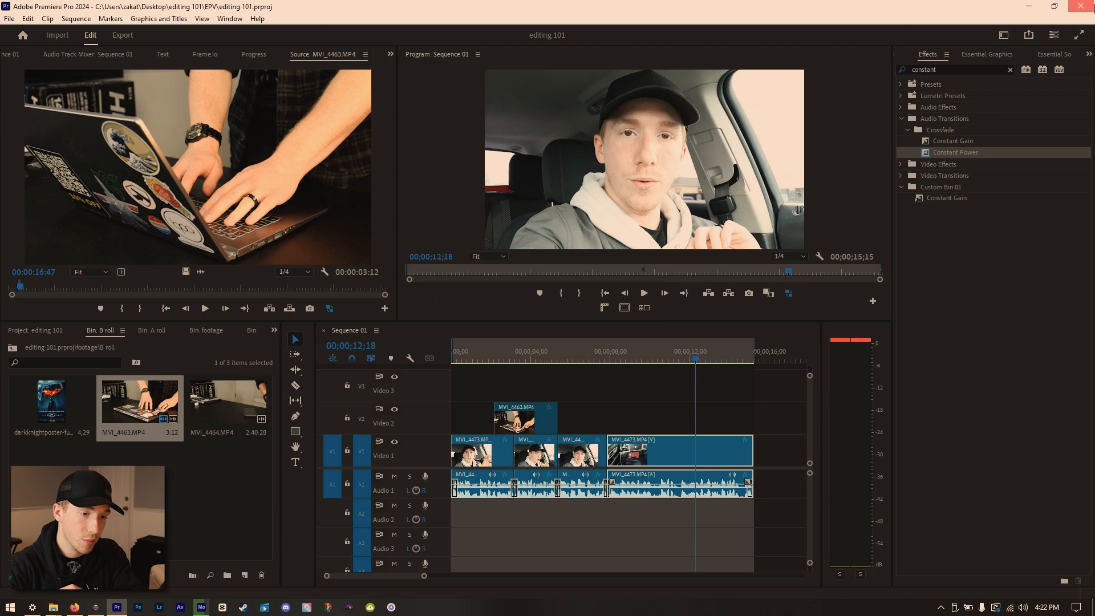
pyautogui.click(1081, 6)
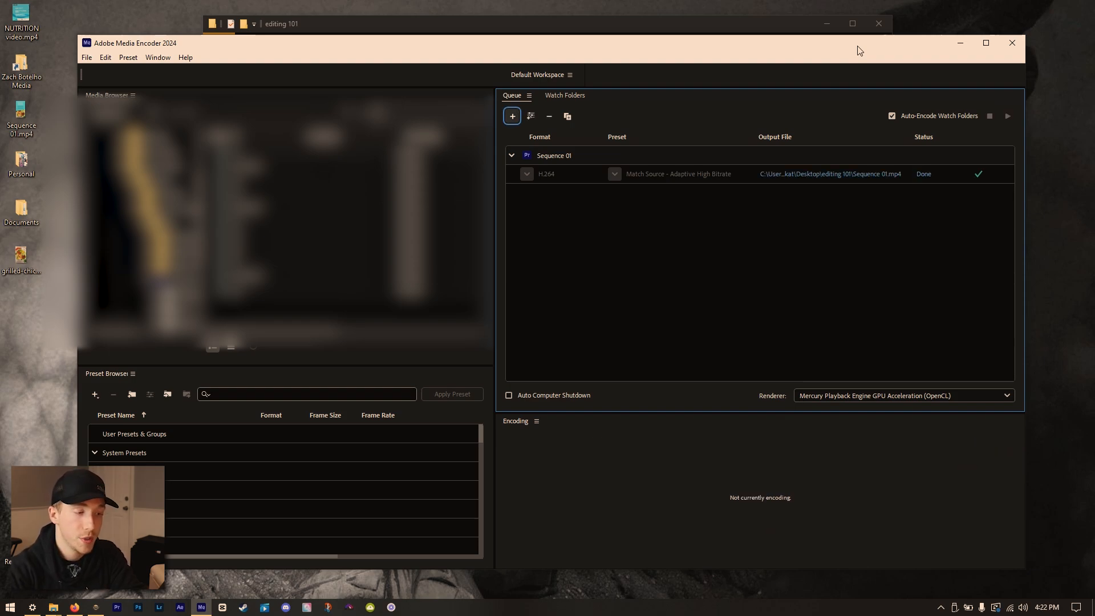
# Open the output folder of the encoded Sequence 01.mp4 from Media Encoder, play the video in VLC and close the player.
pyautogui.click(864, 174)
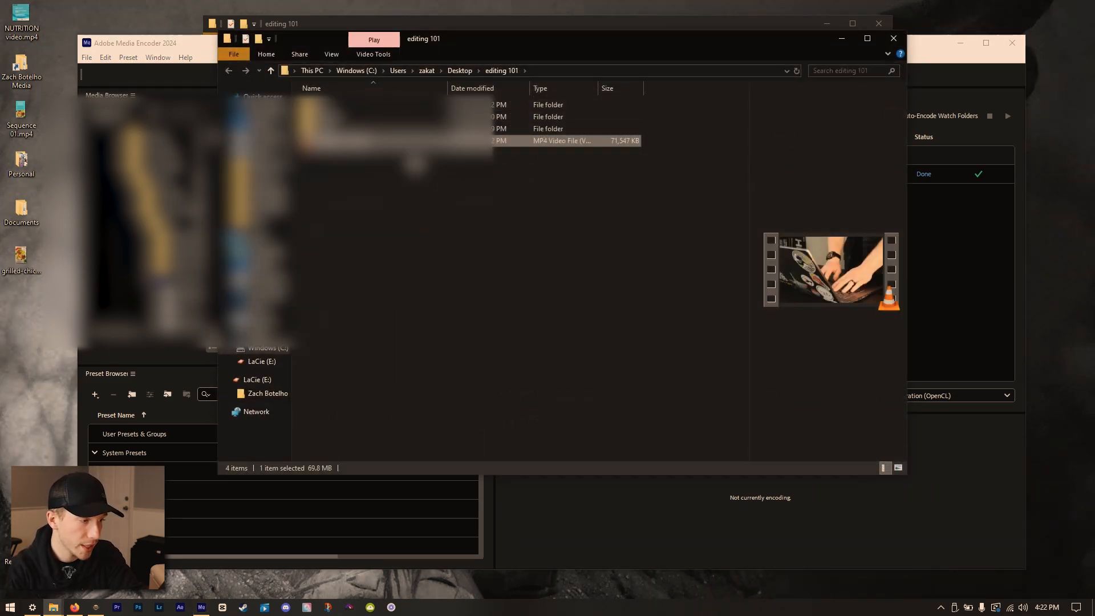
pyautogui.moveTo(419, 39); pyautogui.dragTo(390, 29)
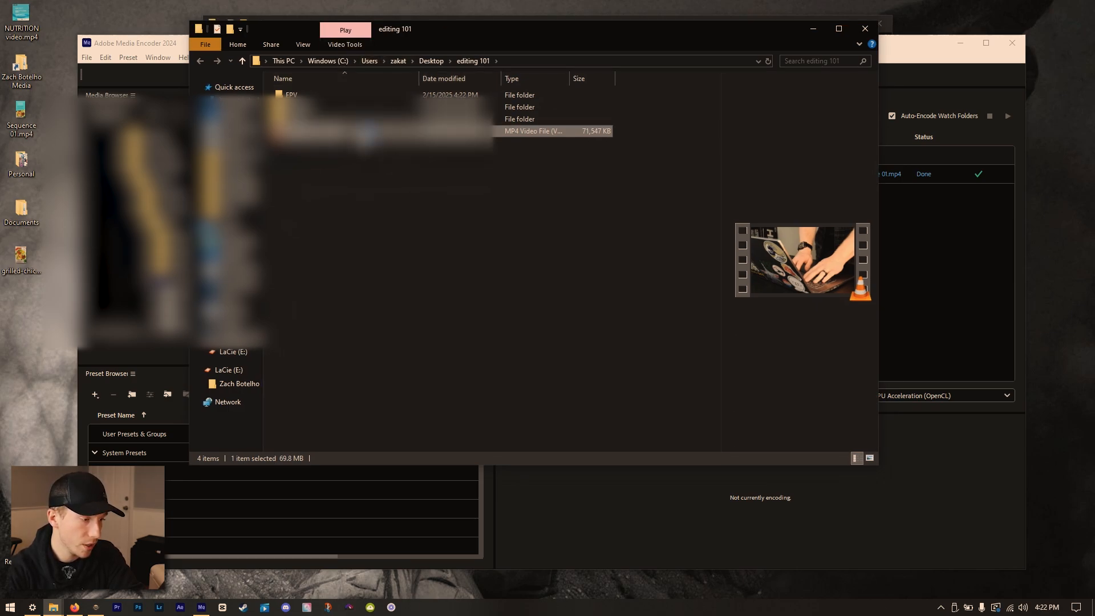
pyautogui.doubleClick(363, 131)
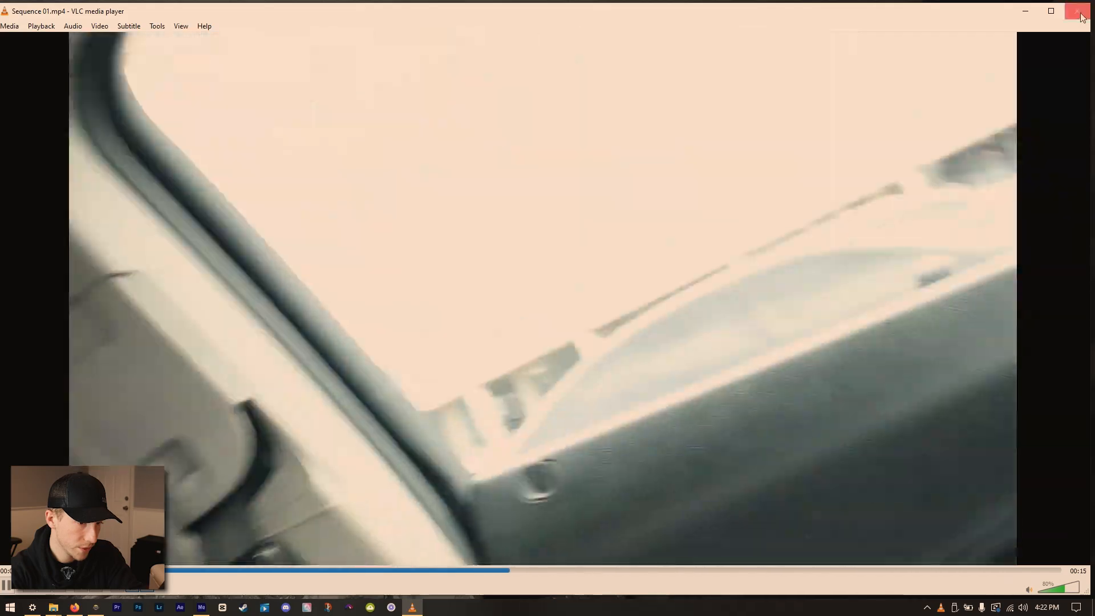
pyautogui.click(1083, 17)
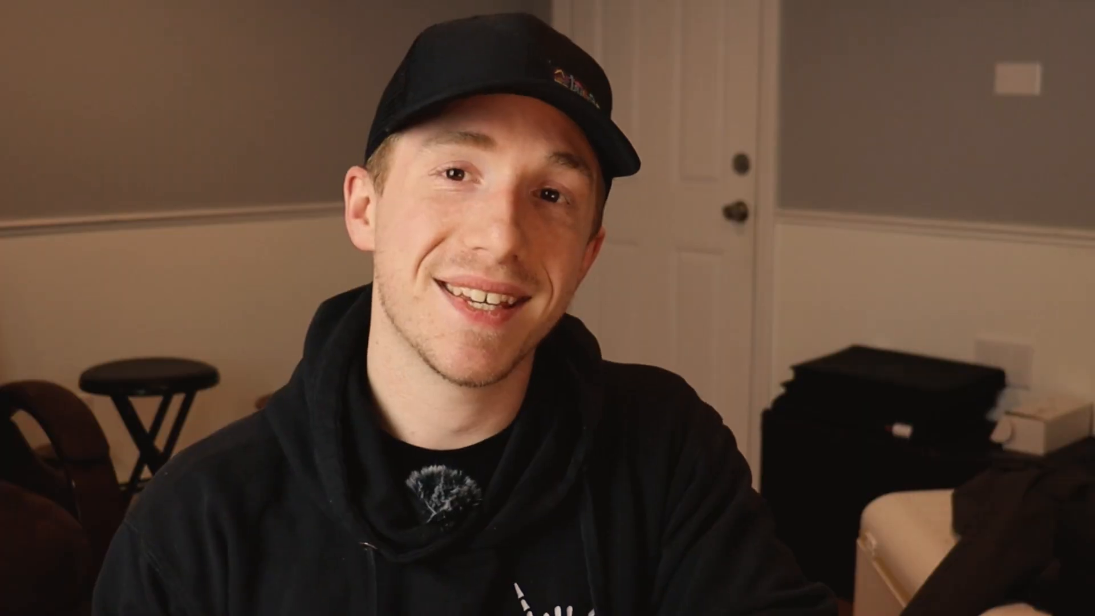